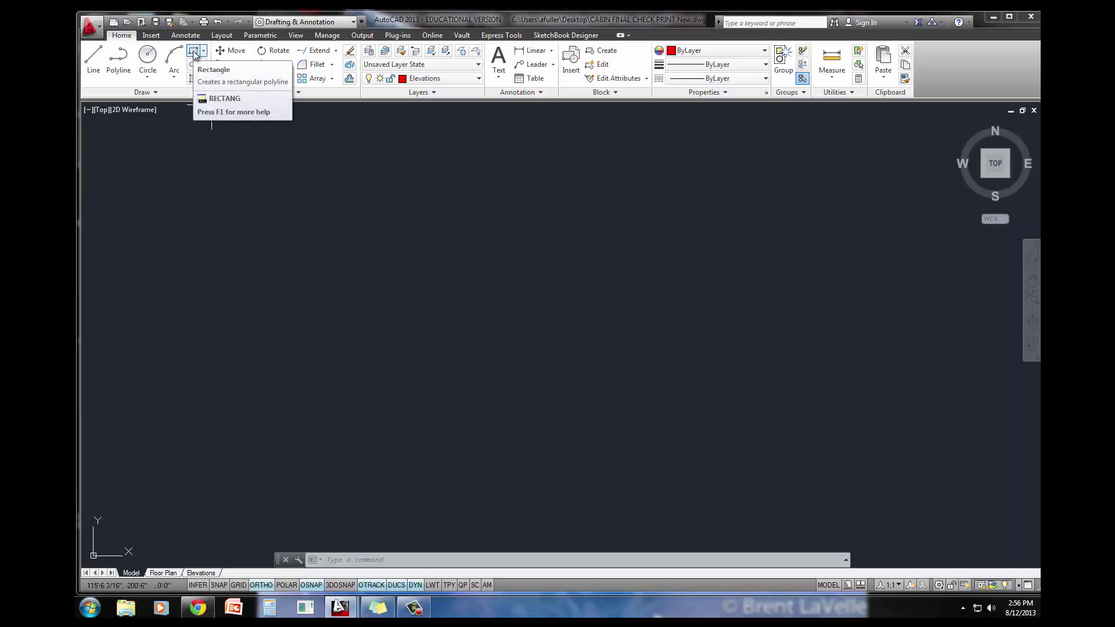
- Draw a rectangle 3.5 wide by 1.5 high as the bottom plate of the wall section
{"action": "left_click", "coordinate": [194, 52]}
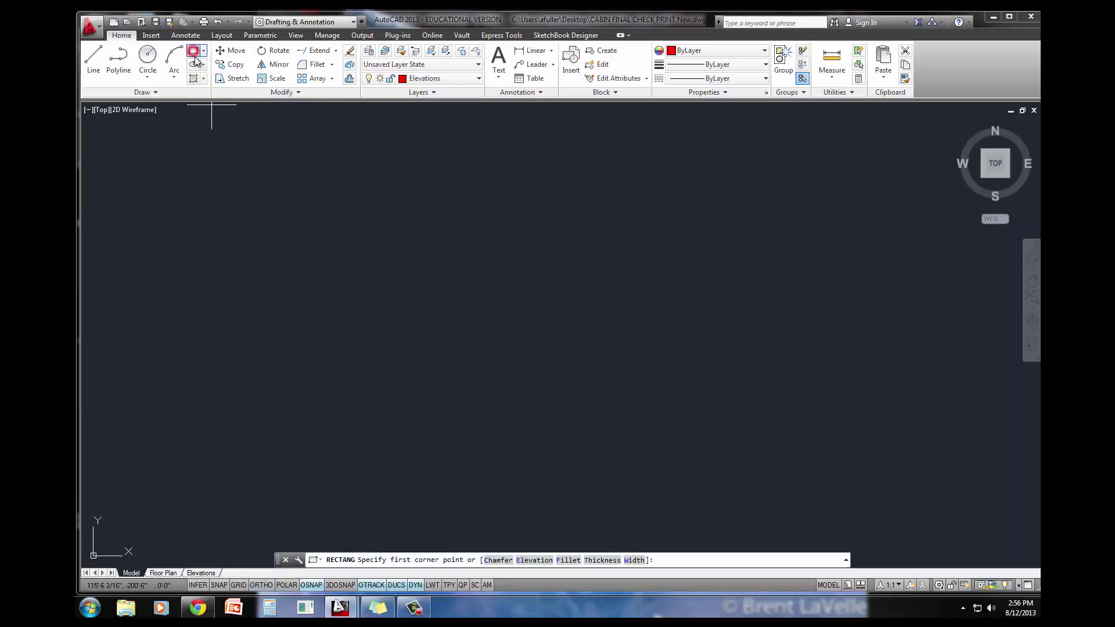
{"action": "left_click", "coordinate": [473, 473]}
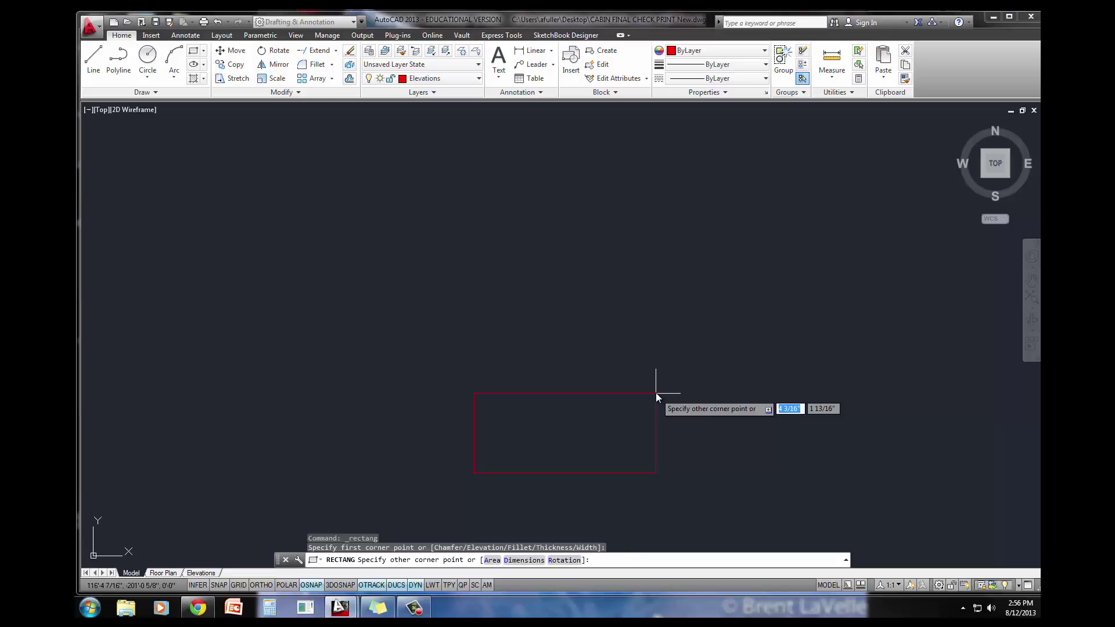
{"action": "type", "text": "3.5"}
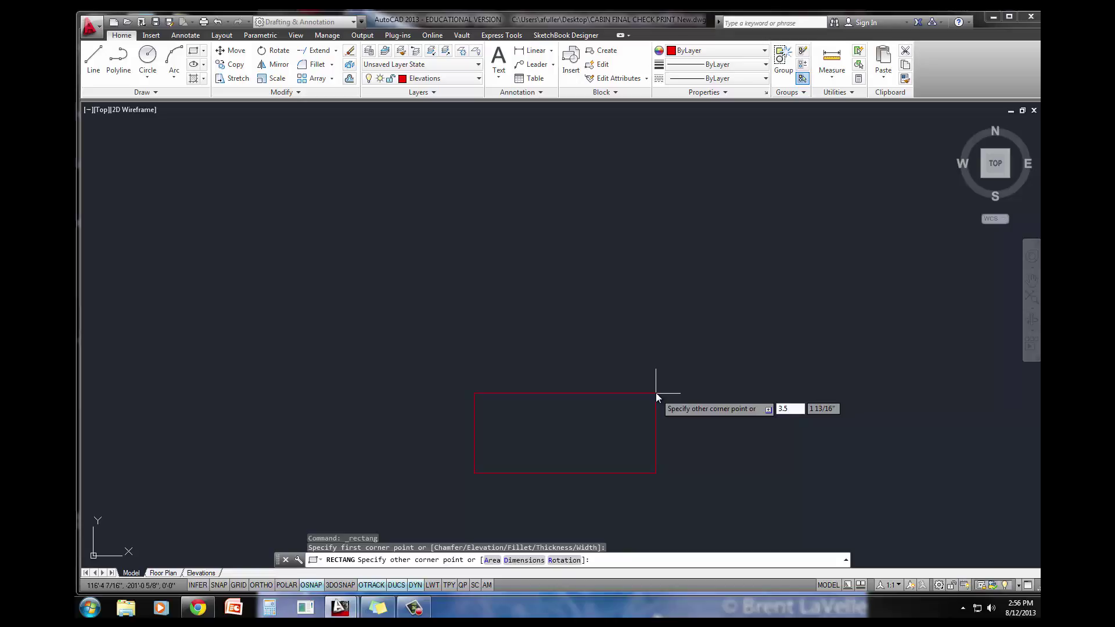
{"action": "key", "text": "Tab"}
{"action": "type", "text": "1.5"}
{"action": "key", "text": "Return"}
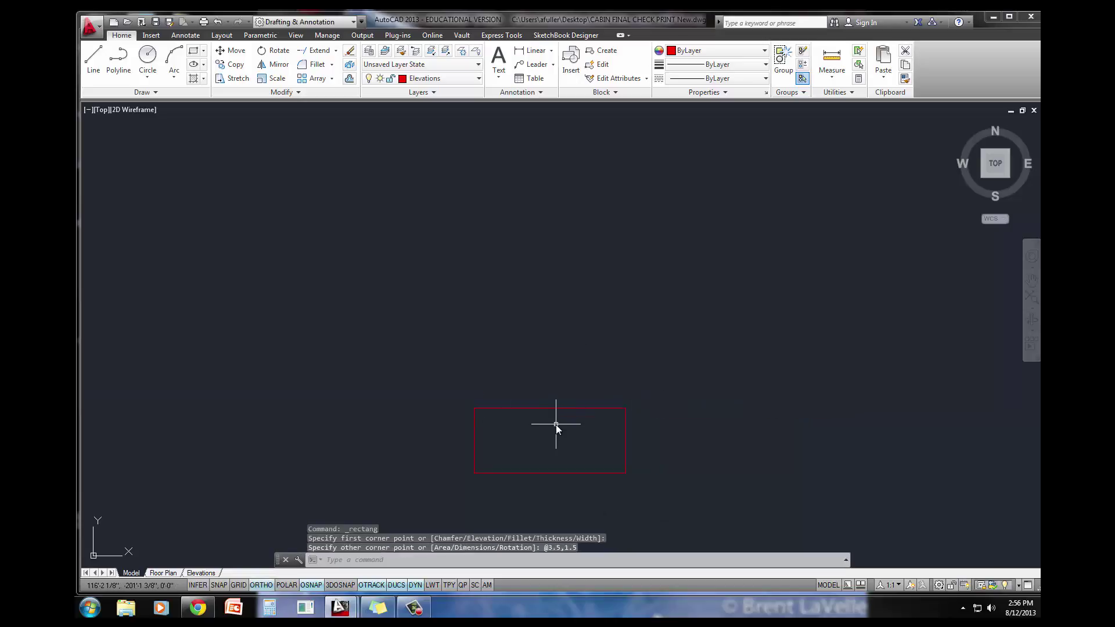
- Draw two diagonal lines between opposite corners of the bottom plate to form an X
{"action": "type", "text": "l"}
{"action": "key", "text": "Return"}
{"action": "left_click", "coordinate": [625, 408]}
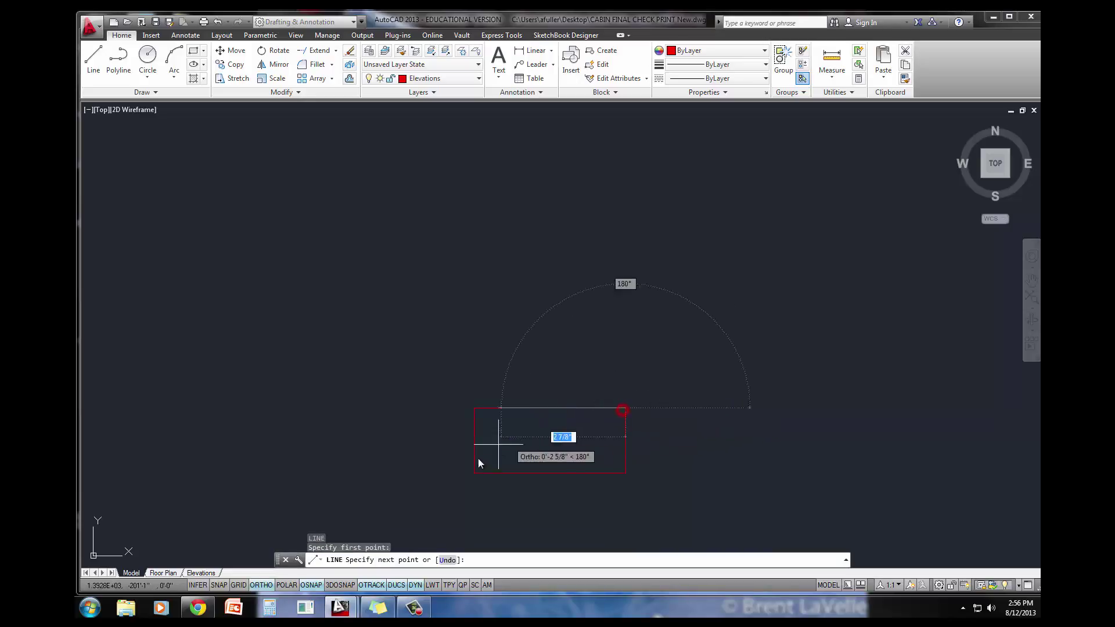
{"action": "left_click", "coordinate": [474, 473]}
{"action": "key", "text": "Return"}
{"action": "key", "text": "Return"}
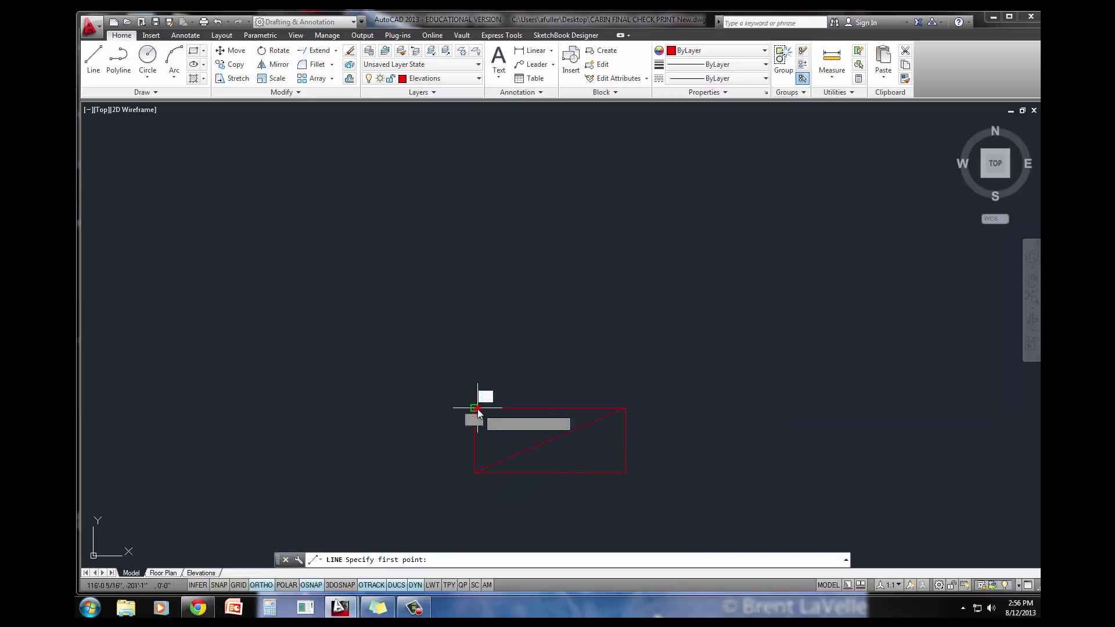
{"action": "left_click", "coordinate": [474, 408]}
{"action": "left_click", "coordinate": [626, 473]}
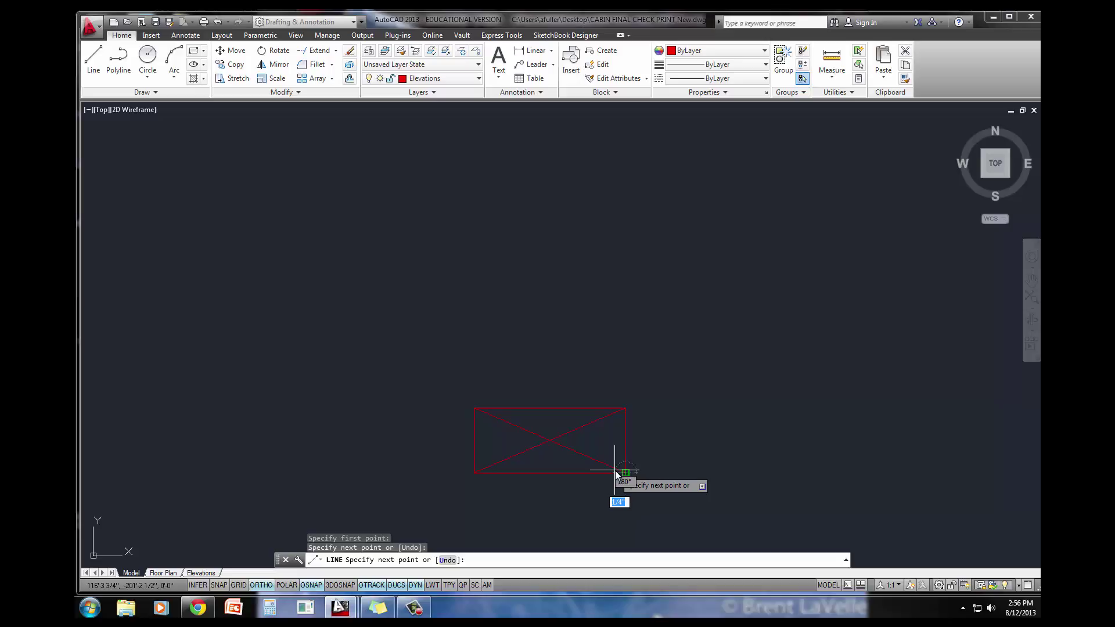
{"action": "key", "text": "Escape"}
{"action": "key", "text": "Escape"}
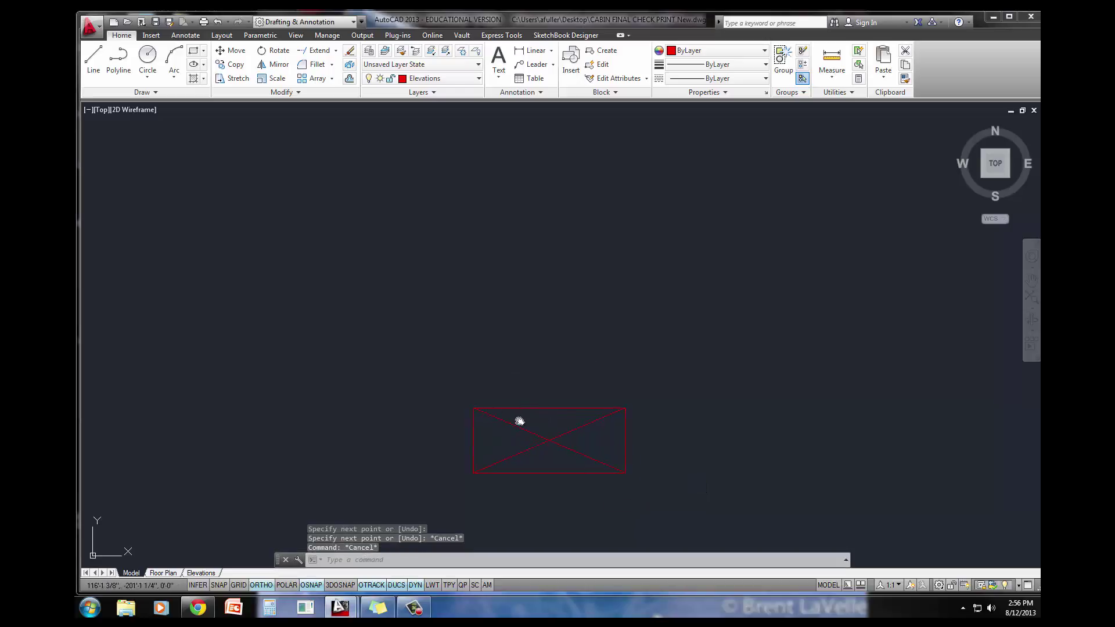
- Draw a rectangle 3.5 wide by 8'1.5 high, starting from the bottom plate's lower-left corner
{"action": "middle_click_drag", "start_coordinate": [517, 420], "coordinate": [502, 417]}
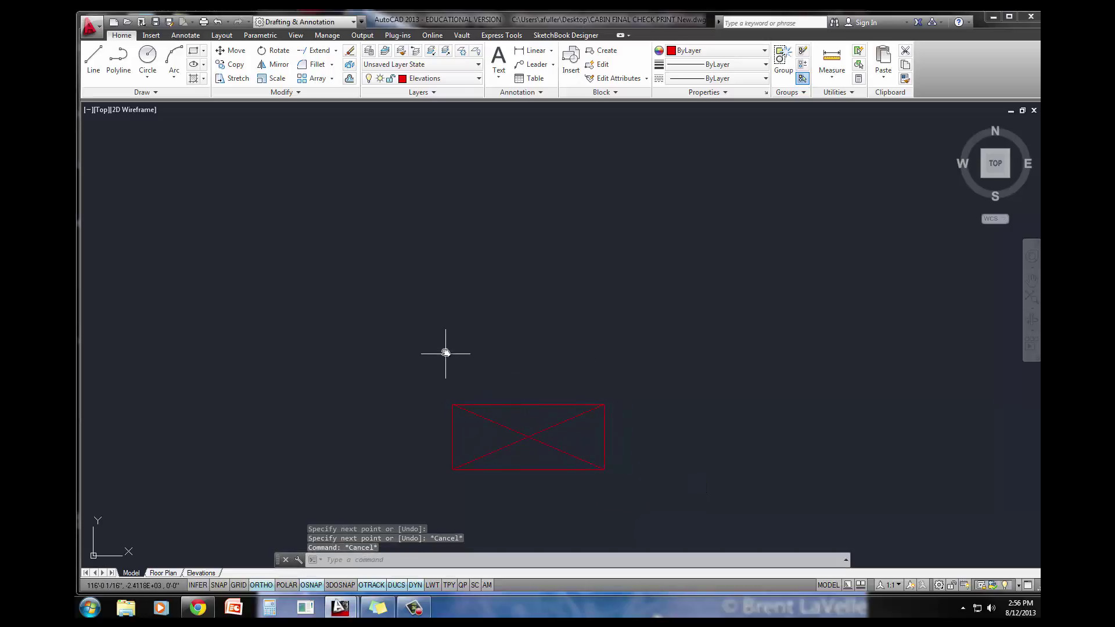
{"action": "left_click", "coordinate": [194, 51]}
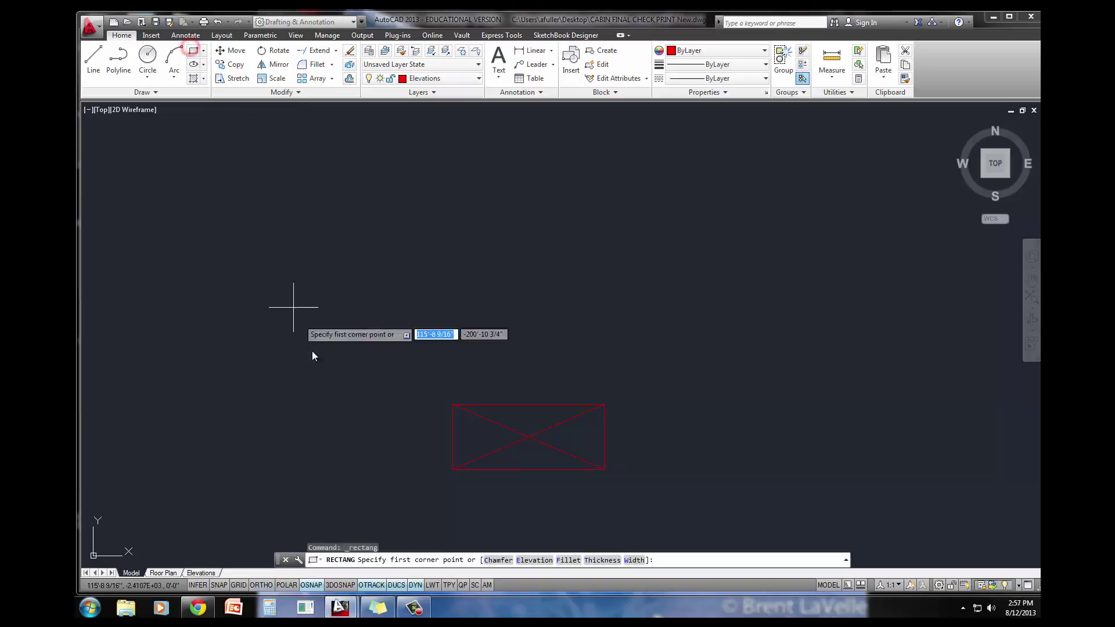
{"action": "left_click", "coordinate": [452, 470]}
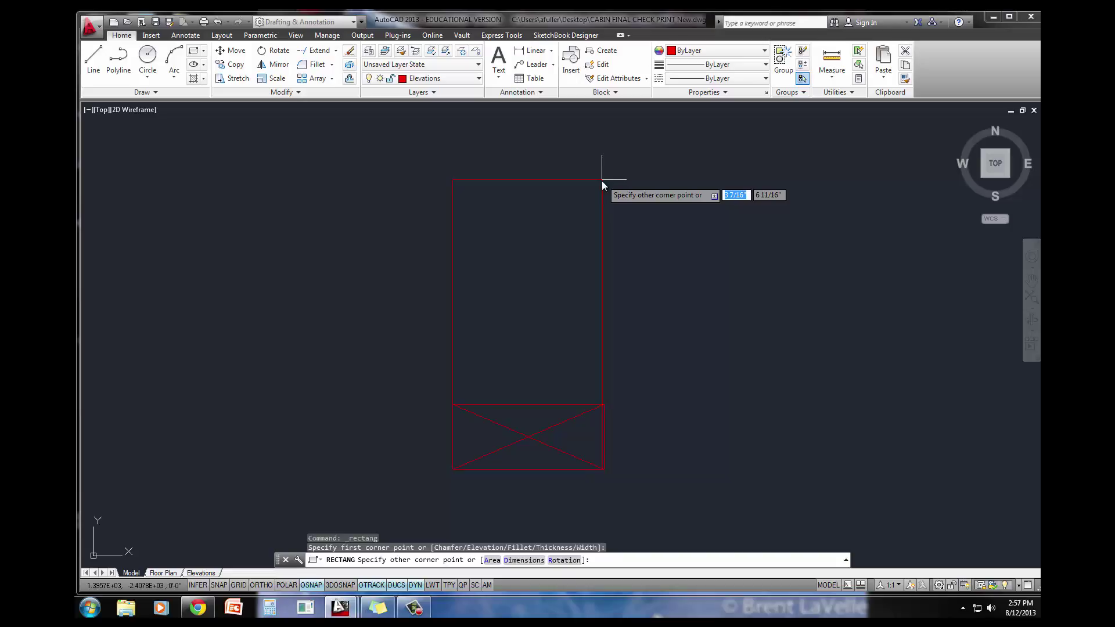
{"action": "type", "text": "3.5"}
{"action": "key", "text": "Tab"}
{"action": "type", "text": "8"}
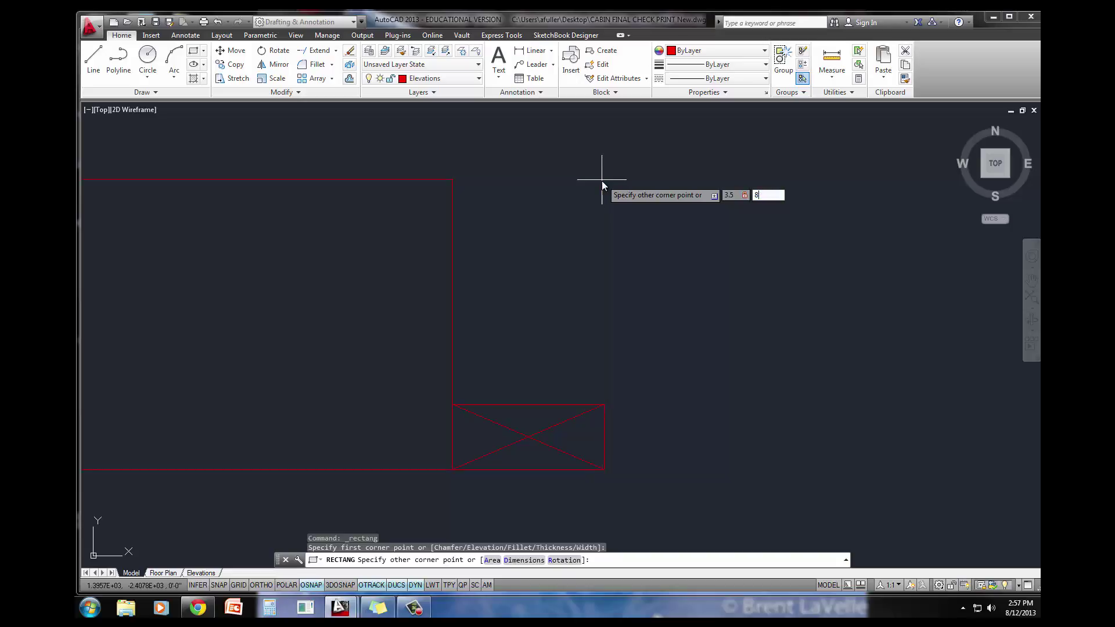
{"action": "type", "text": "'1.5"}
{"action": "key", "text": "Return"}
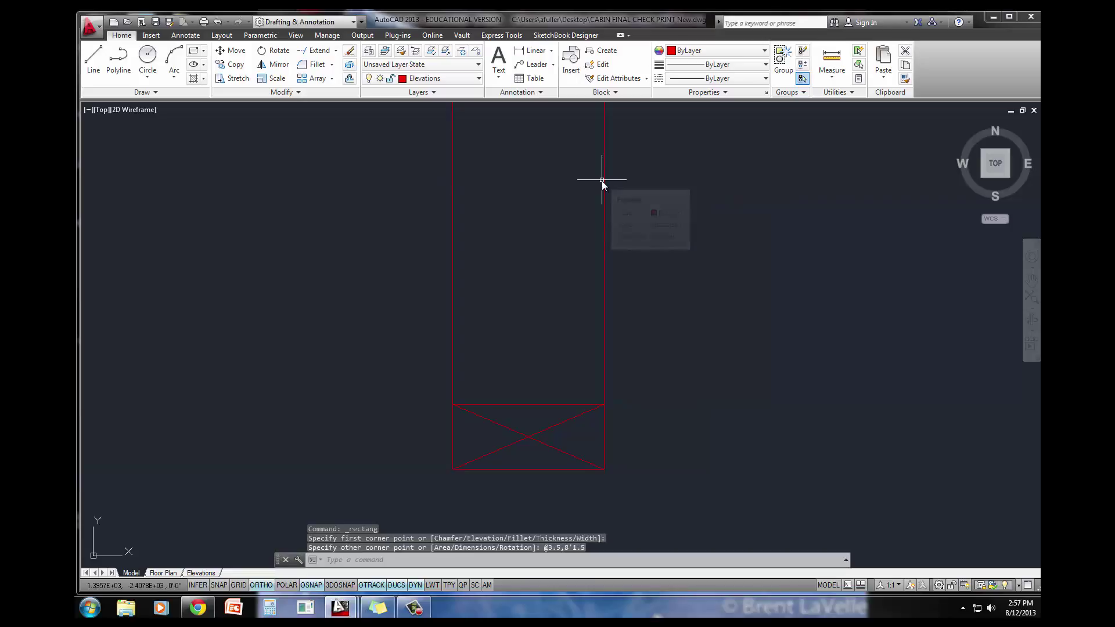
{"action": "scroll", "coordinate": [600, 180], "scroll_direction": "down", "scroll_amount": 5}
{"action": "middle_click_drag", "start_coordinate": [563, 249], "coordinate": [513, 488]}
{"action": "scroll", "coordinate": [506, 456], "scroll_direction": "down", "scroll_amount": 1}
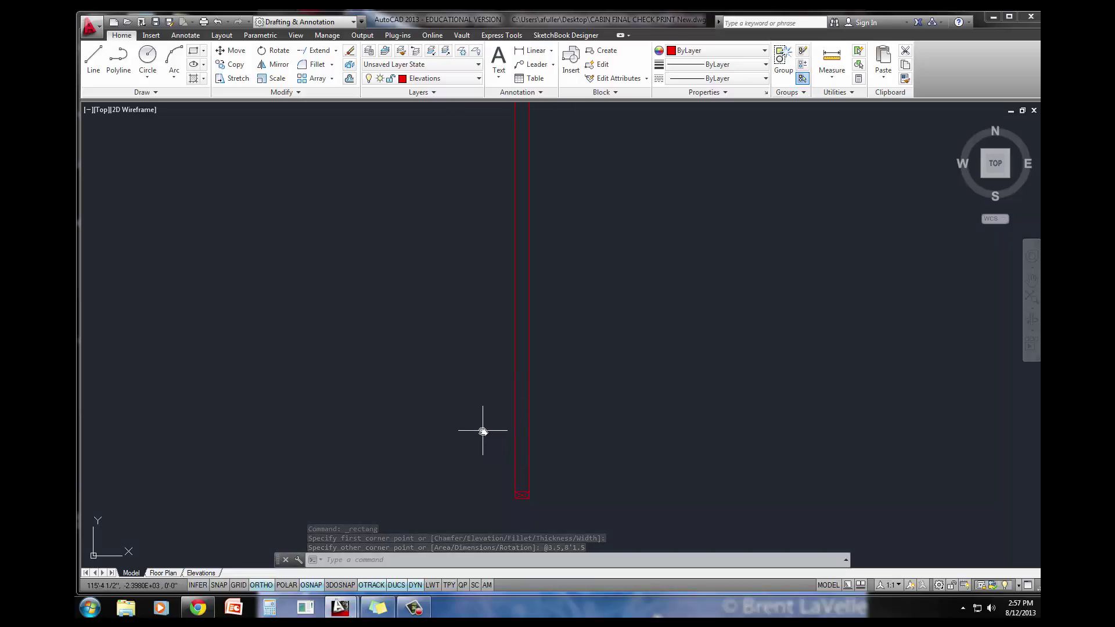
{"action": "key", "text": "Escape"}
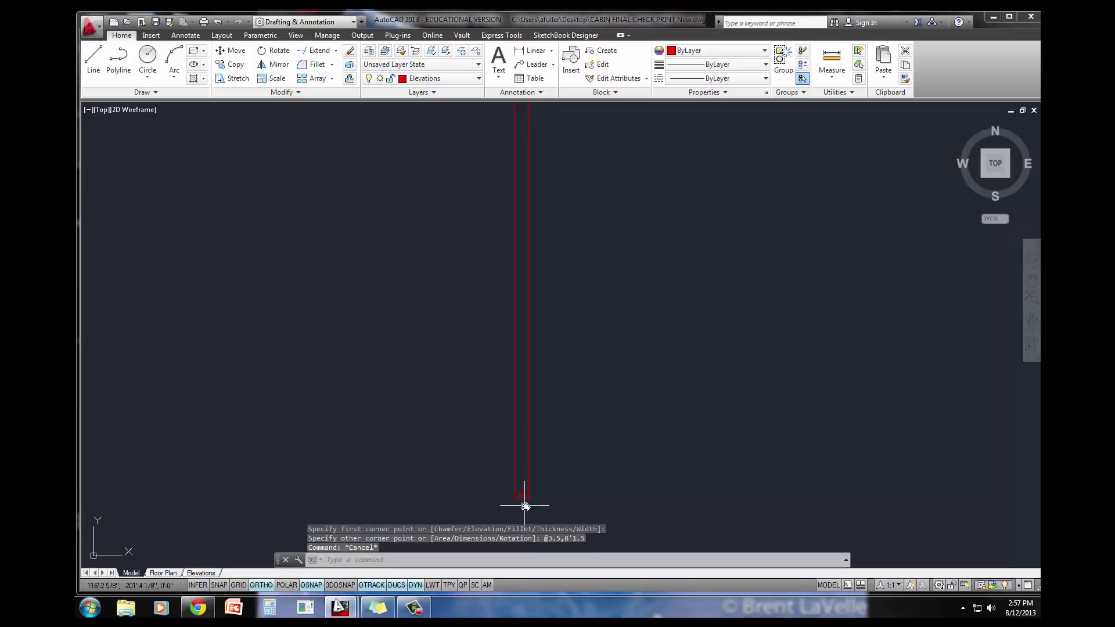
{"action": "type", "text": "co"}
{"action": "key", "text": "Return"}
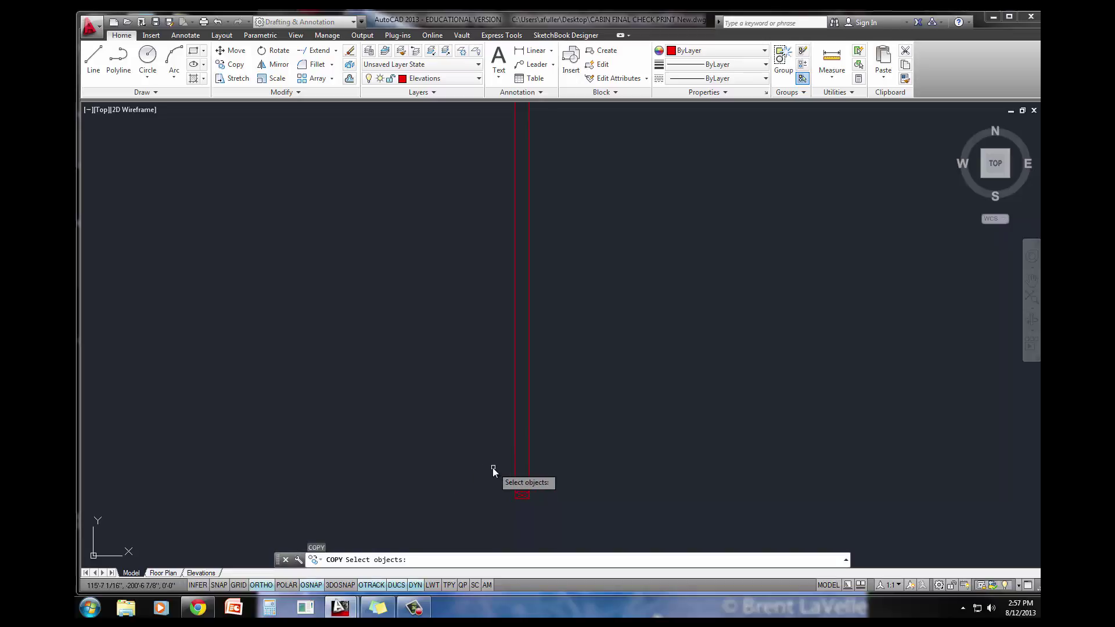
{"action": "left_click", "coordinate": [493, 468]}
{"action": "left_click", "coordinate": [546, 509]}
{"action": "key", "text": "Return"}
{"action": "scroll", "coordinate": [514, 503], "scroll_direction": "up", "scroll_amount": 3}
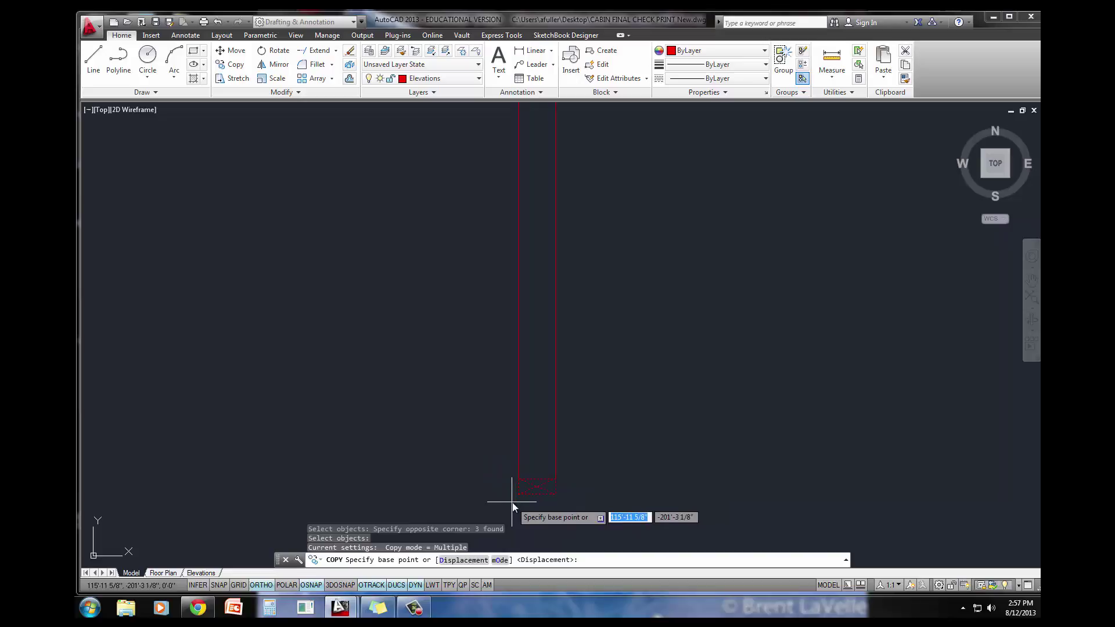
{"action": "left_click", "coordinate": [517, 494]}
{"action": "key", "text": "Escape"}
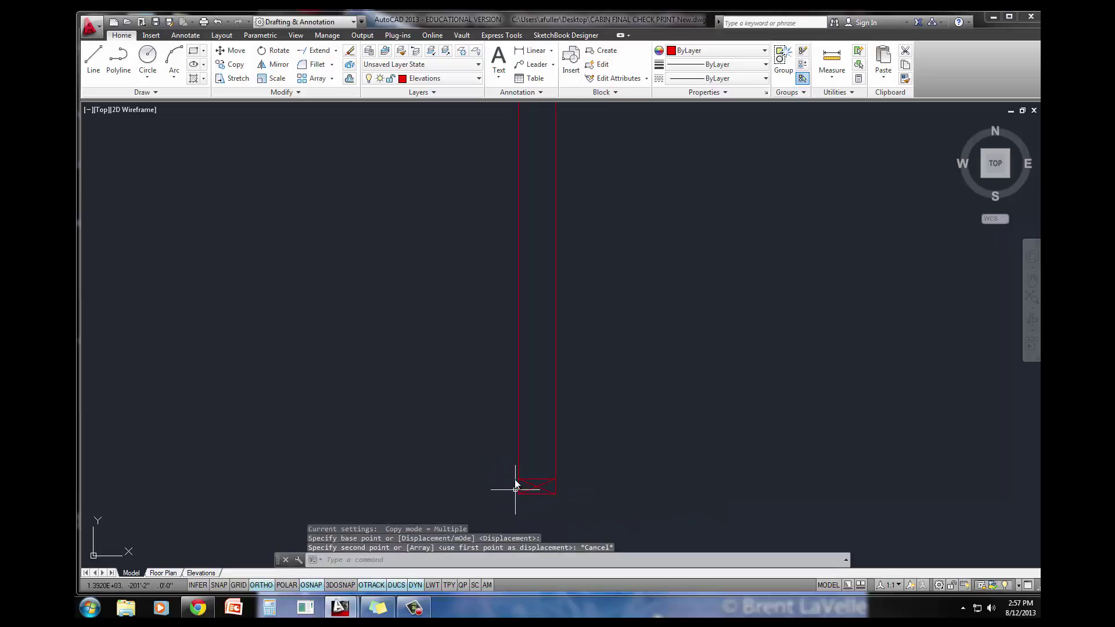
- Copy the crossed plate from its upper-left corner to the top of the tall rectangle, and again directly beneath that copy
{"action": "key", "text": "Return"}
{"action": "left_click", "coordinate": [515, 453]}
{"action": "left_click", "coordinate": [567, 514]}
{"action": "key", "text": "Return"}
{"action": "scroll", "coordinate": [522, 476], "scroll_direction": "down", "scroll_amount": 2}
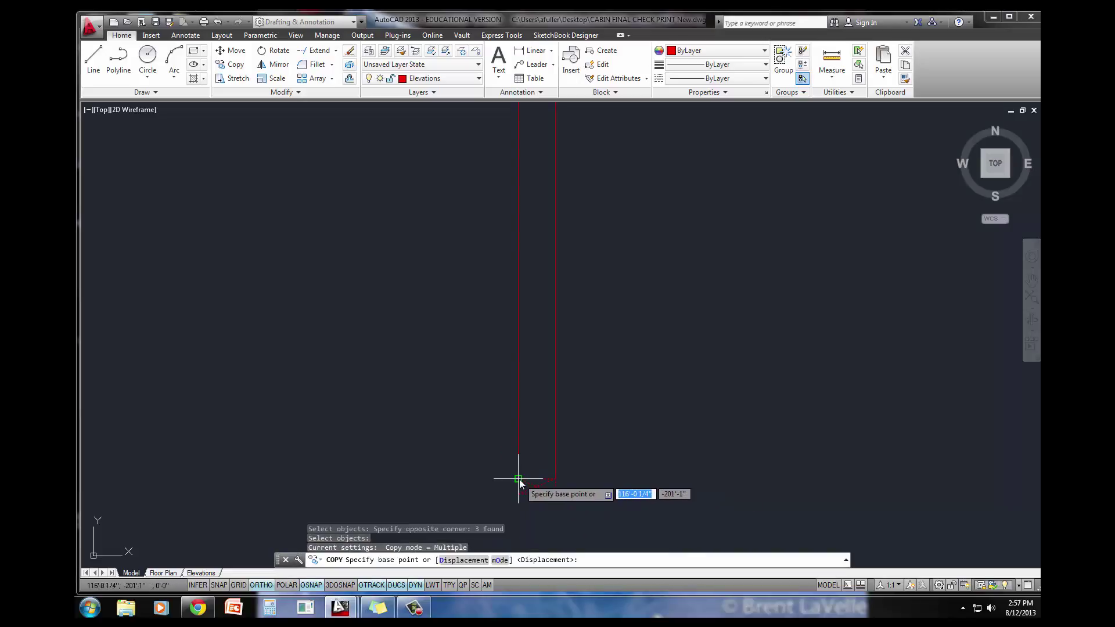
{"action": "left_click", "coordinate": [517, 478]}
{"action": "scroll", "coordinate": [498, 284], "scroll_direction": "down", "scroll_amount": 3}
{"action": "scroll", "coordinate": [505, 298], "scroll_direction": "up", "scroll_amount": 4}
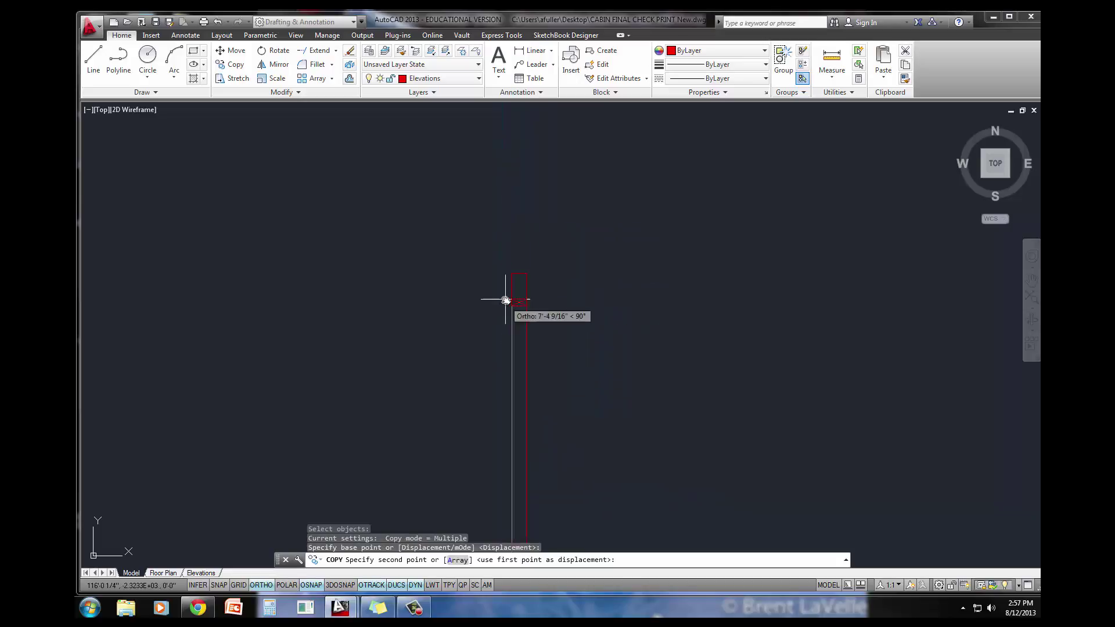
{"action": "left_click", "coordinate": [523, 199]}
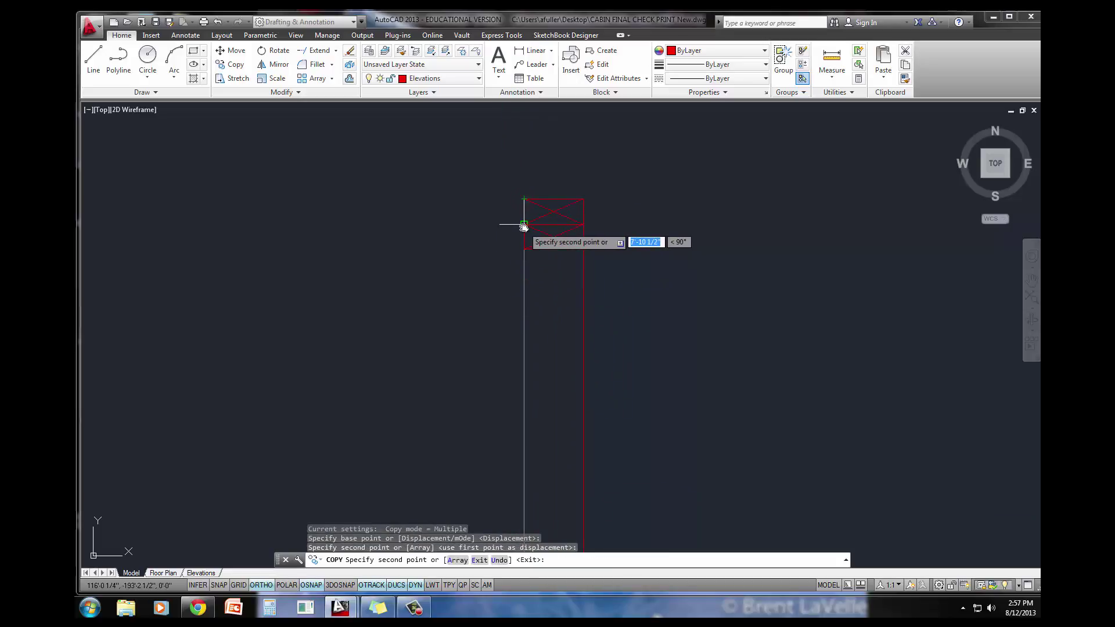
{"action": "left_click", "coordinate": [523, 224]}
{"action": "key", "text": "Return"}
- Check the overall height and width of the tall wall rectangle
{"action": "scroll", "coordinate": [492, 238], "scroll_direction": "down", "scroll_amount": 6}
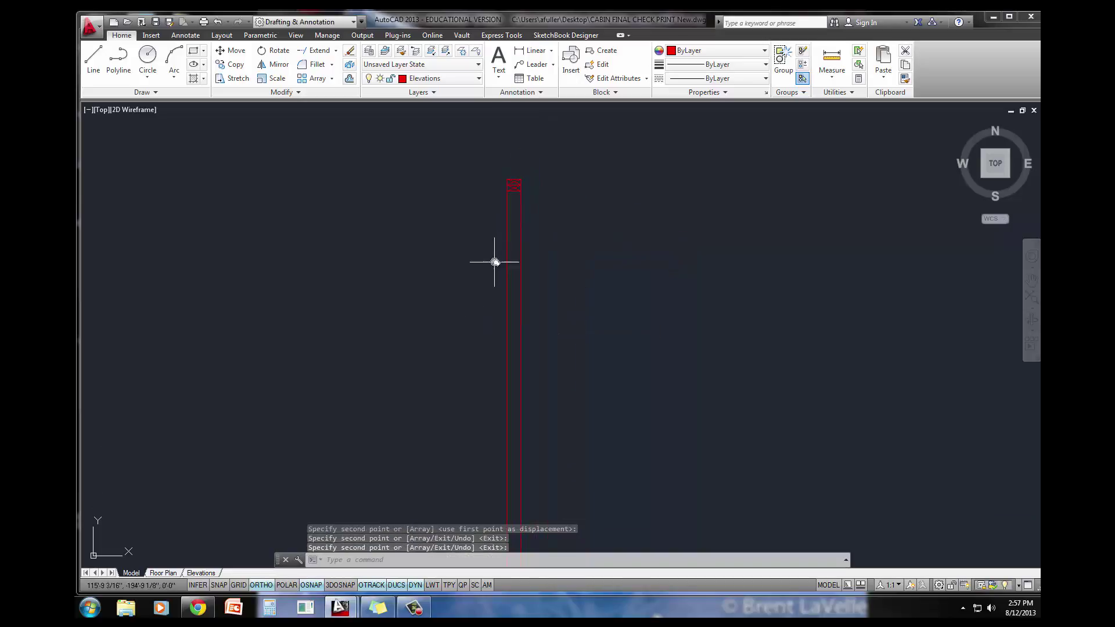
{"action": "left_click", "coordinate": [522, 239]}
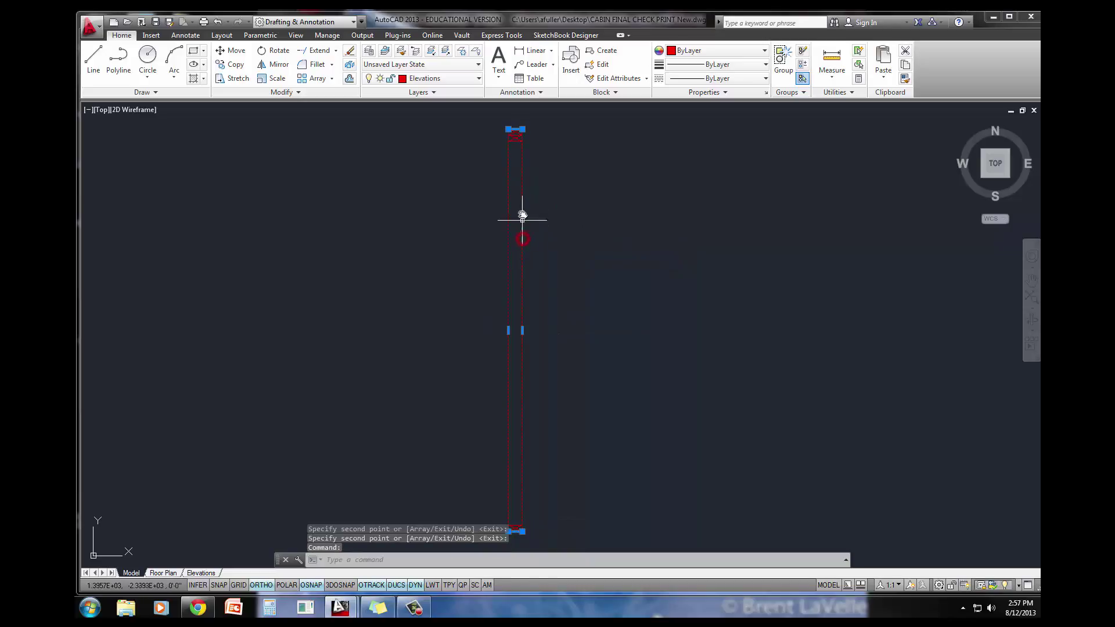
{"action": "mouse_move", "coordinate": [523, 131]}
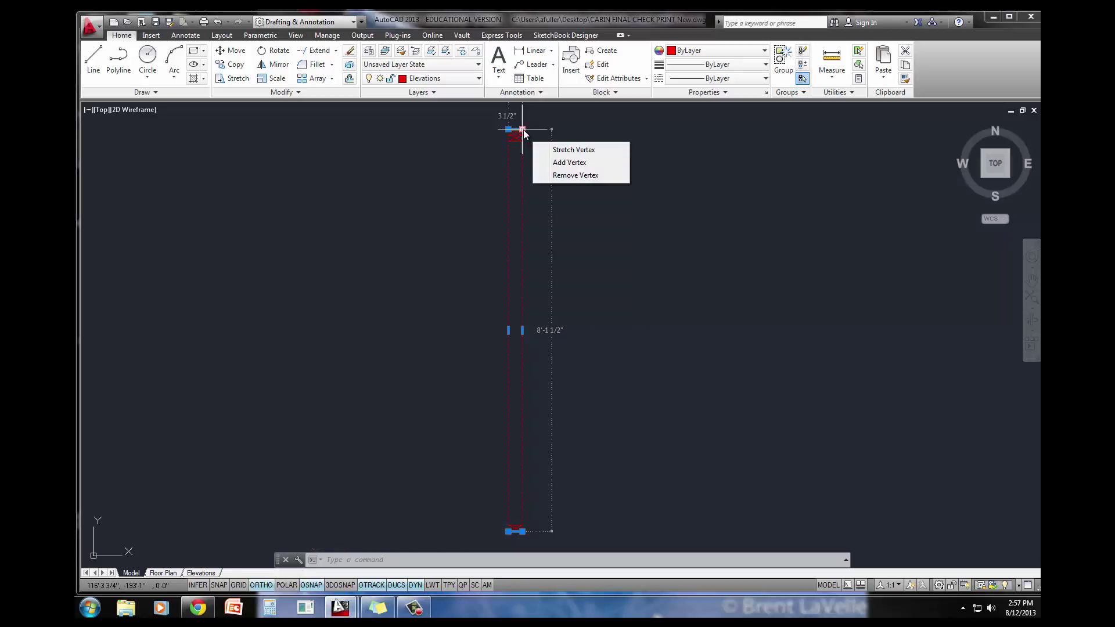
{"action": "key", "text": "Escape"}
{"action": "key", "text": "Escape"}
{"action": "key", "text": "Escape"}
- Draw a closed roof-slope triangle from the upper top plate's upper-left corner, running 12 to the left and 10 up
{"action": "middle_click_drag", "start_coordinate": [524, 129], "coordinate": [511, 180]}
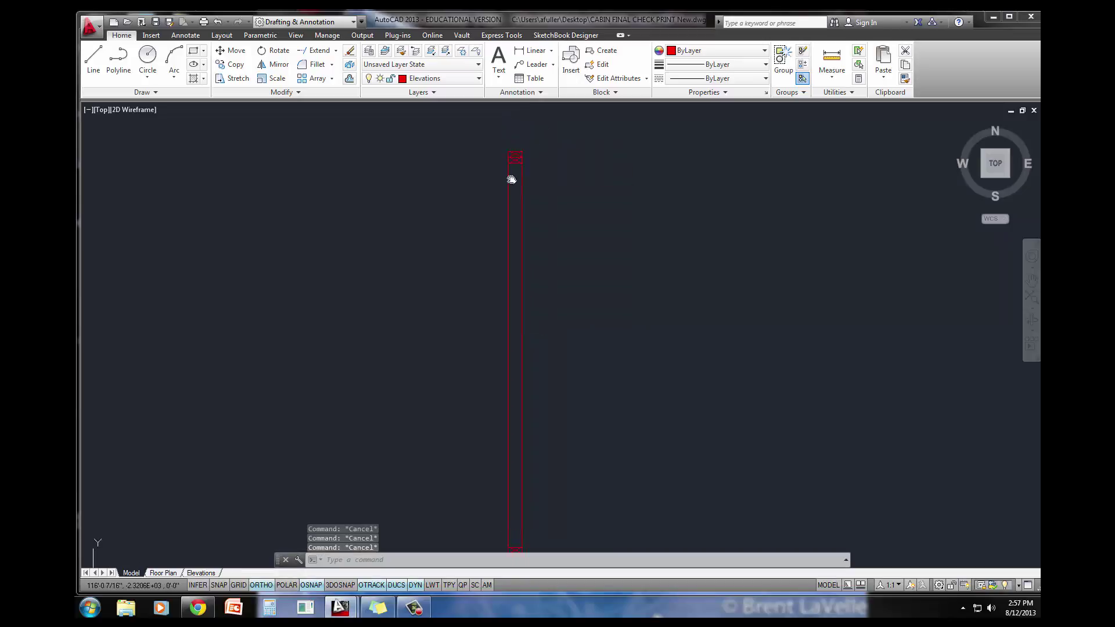
{"action": "scroll", "coordinate": [520, 219], "scroll_direction": "up", "scroll_amount": 8}
{"action": "type", "text": "l"}
{"action": "key", "text": "Return"}
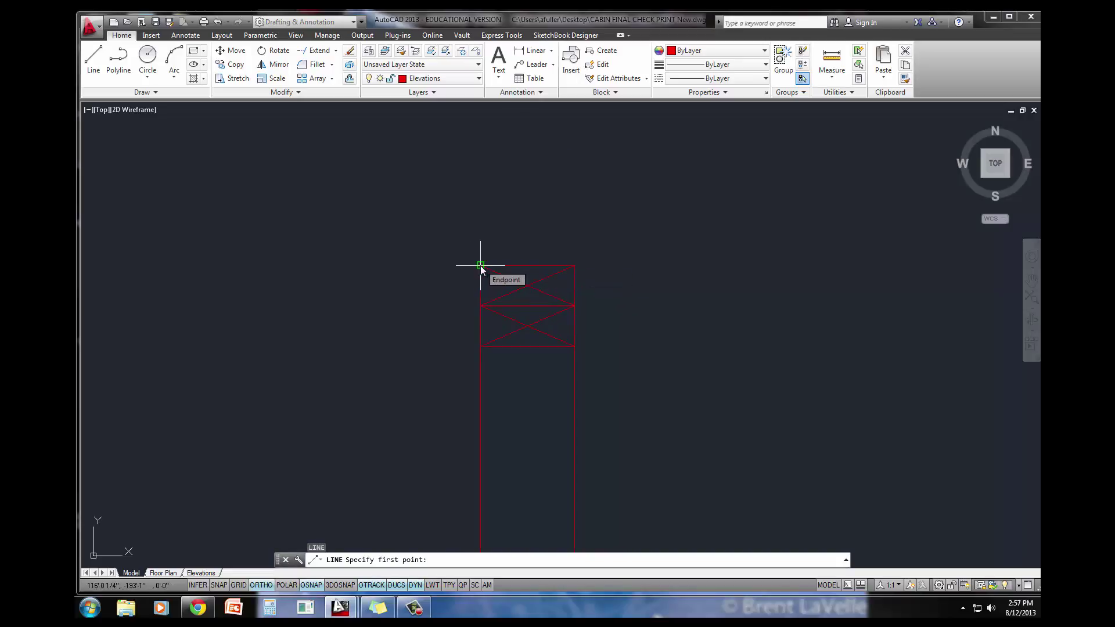
{"action": "left_click", "coordinate": [481, 265]}
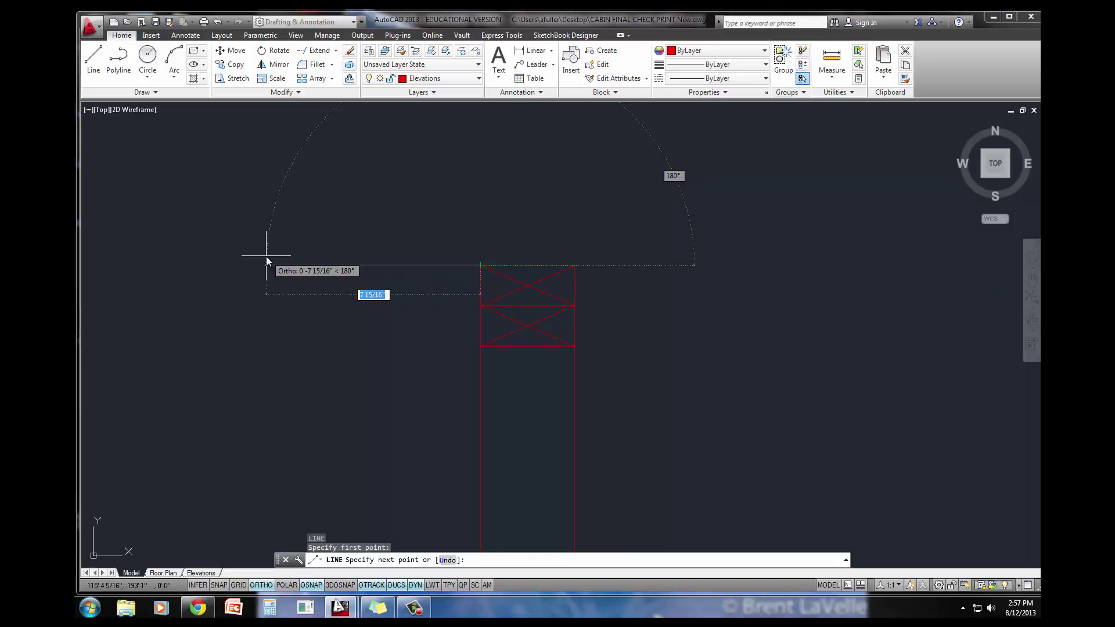
{"action": "type", "text": "12"}
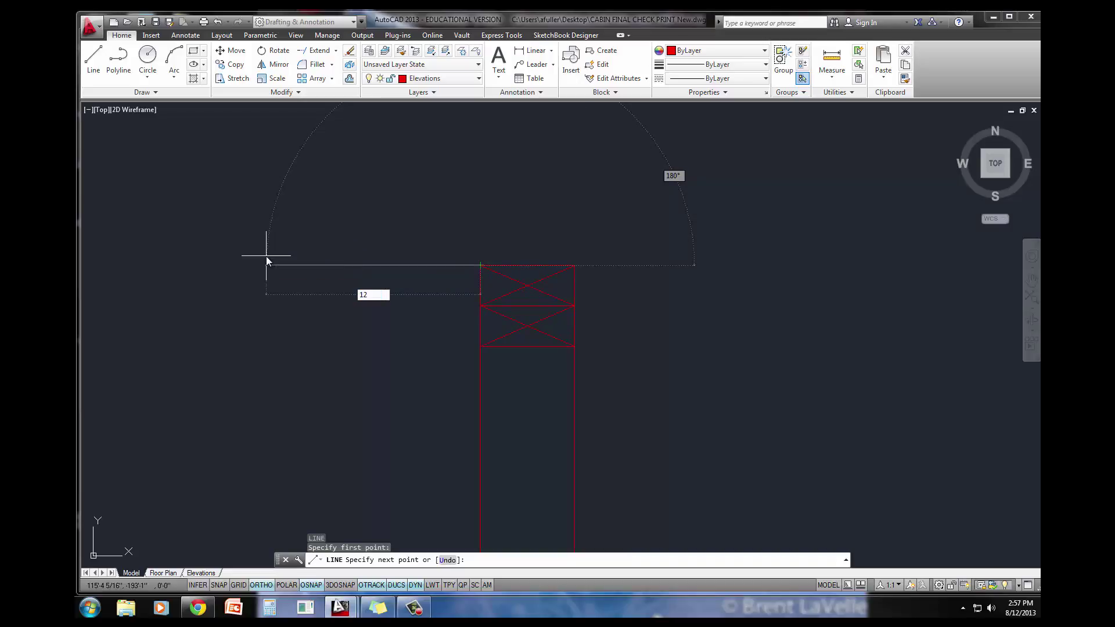
{"action": "key", "text": "Return"}
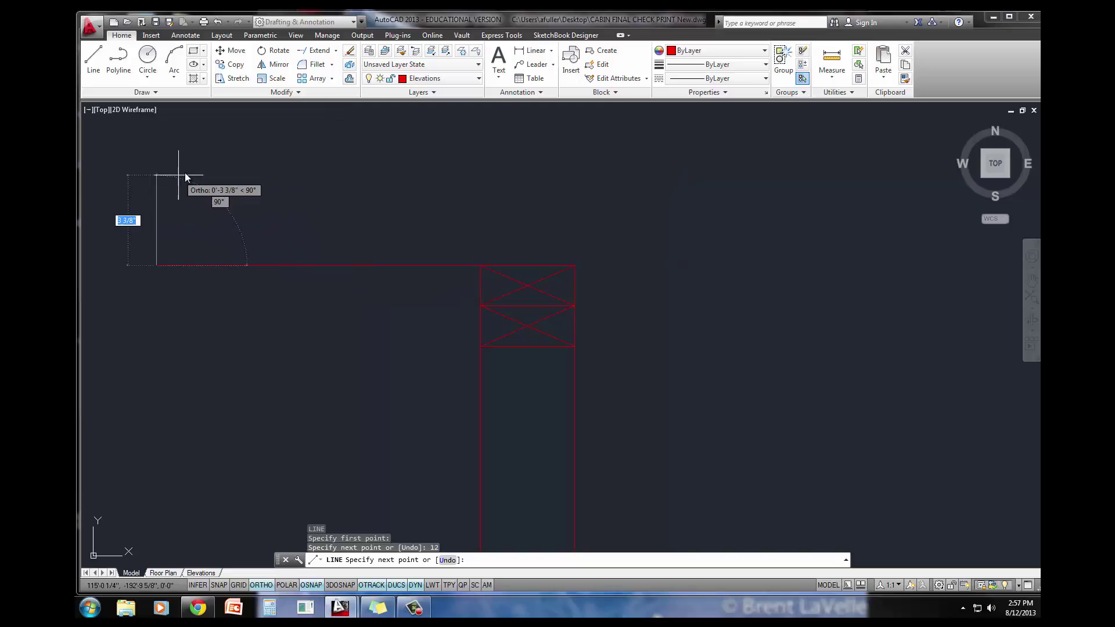
{"action": "type", "text": "10"}
{"action": "key", "text": "Return"}
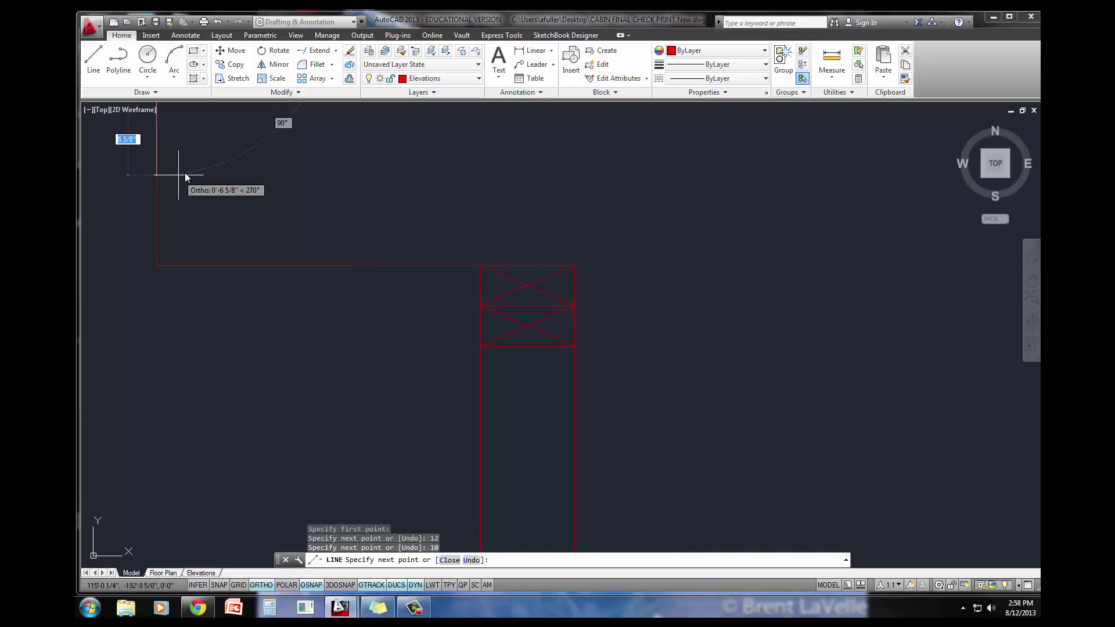
{"action": "type", "text": "c"}
{"action": "key", "text": "Return"}
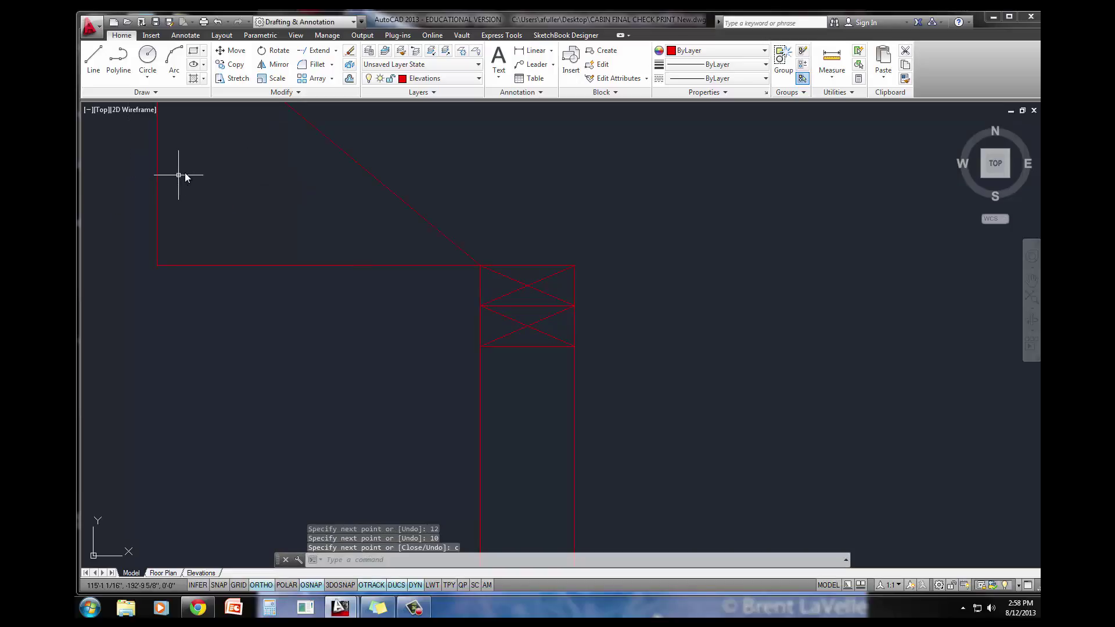
- Delete the triangle's horizontal and vertical lines, keeping only the sloped line
{"action": "scroll", "coordinate": [190, 250], "scroll_direction": "down", "scroll_amount": 2}
{"action": "middle_click_drag", "start_coordinate": [189, 251], "coordinate": [249, 351]}
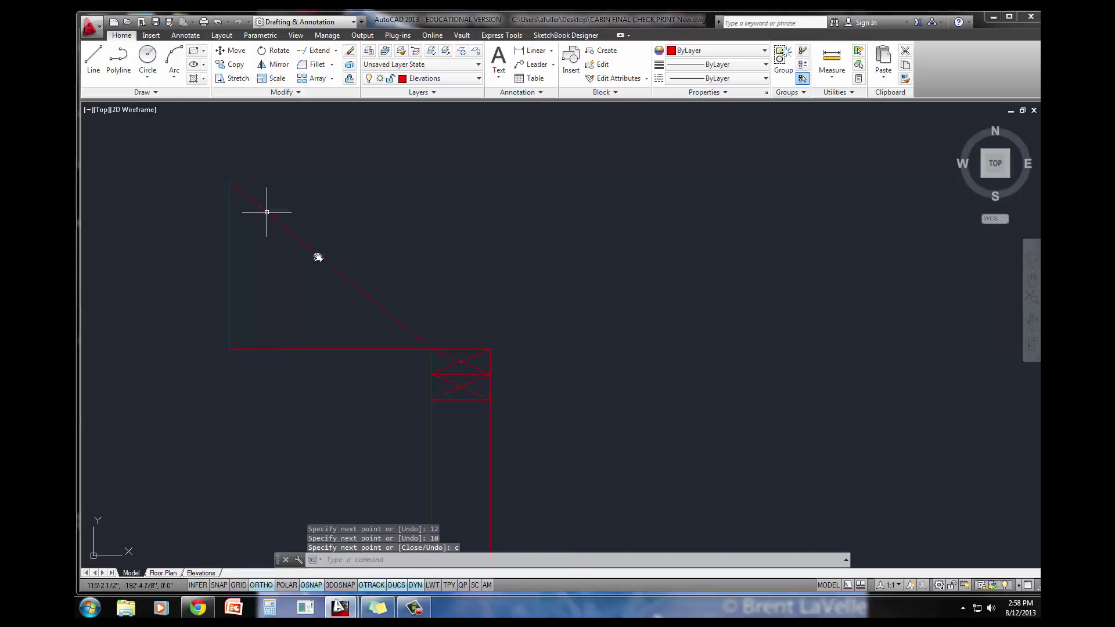
{"action": "left_click", "coordinate": [323, 360]}
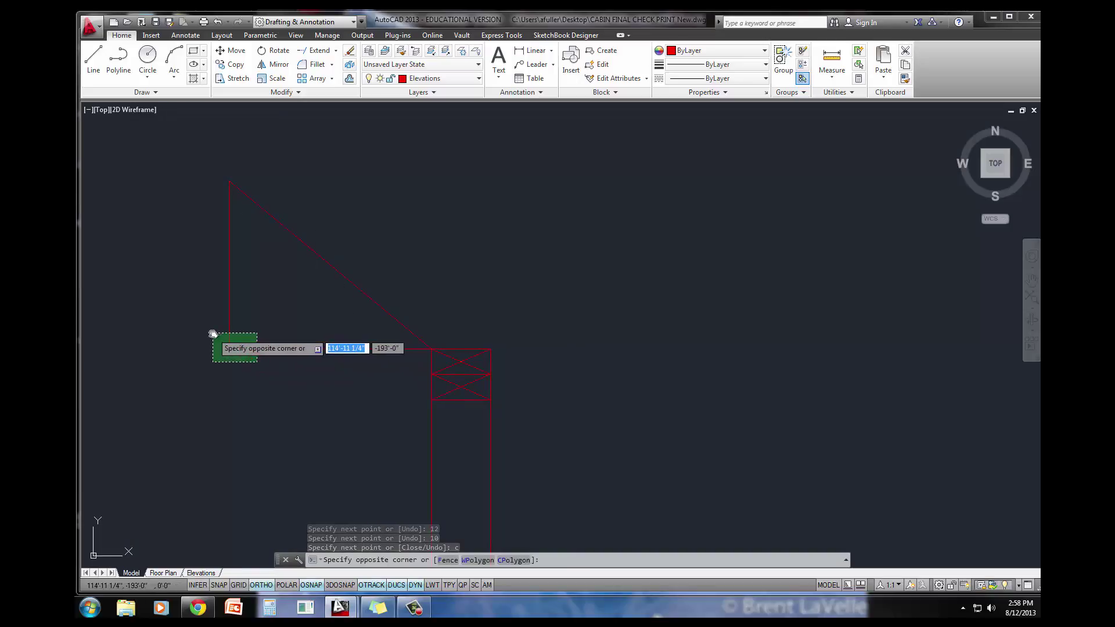
{"action": "left_click", "coordinate": [212, 334]}
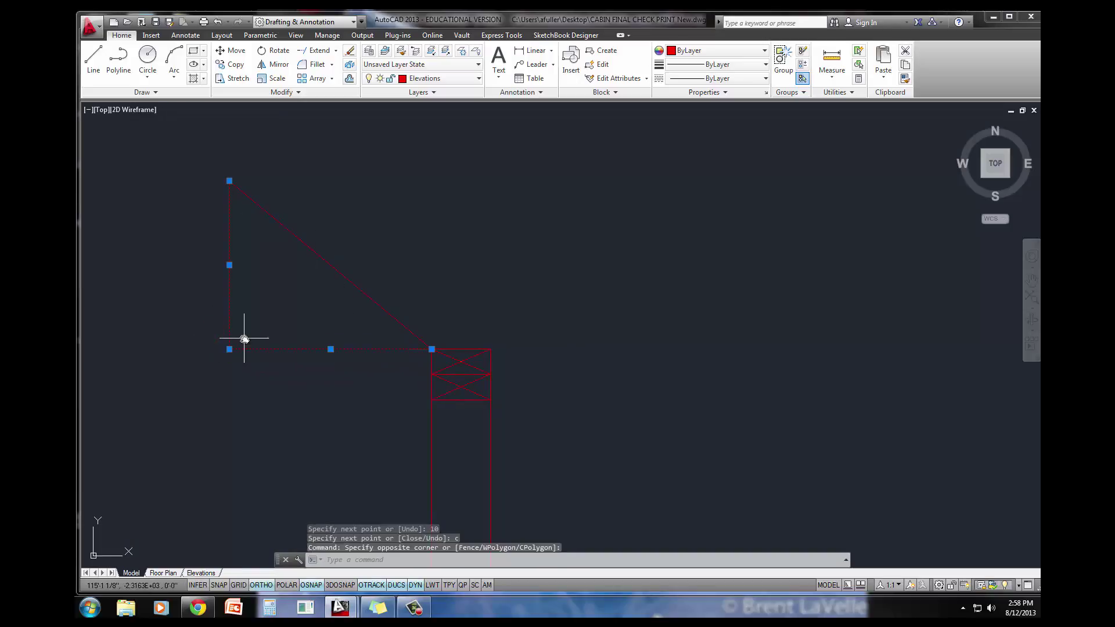
{"action": "key", "text": "Delete"}
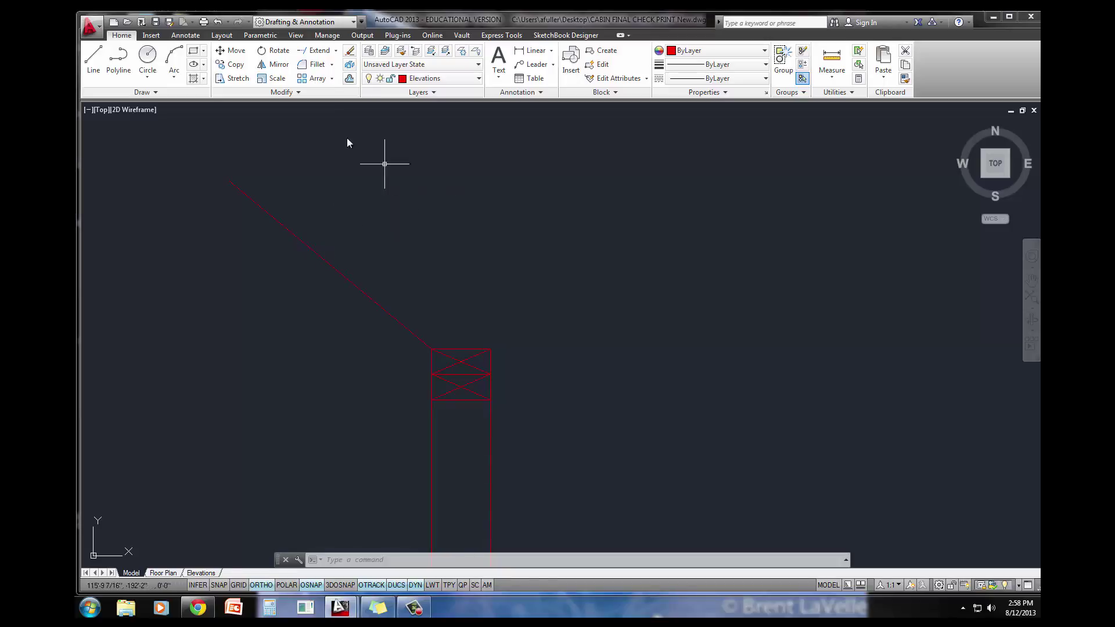
- Offset the sloped roof line 10" toward its upper-right side
{"action": "left_click", "coordinate": [349, 79]}
{"action": "type", "text": "10"}
{"action": "key", "text": "Return"}
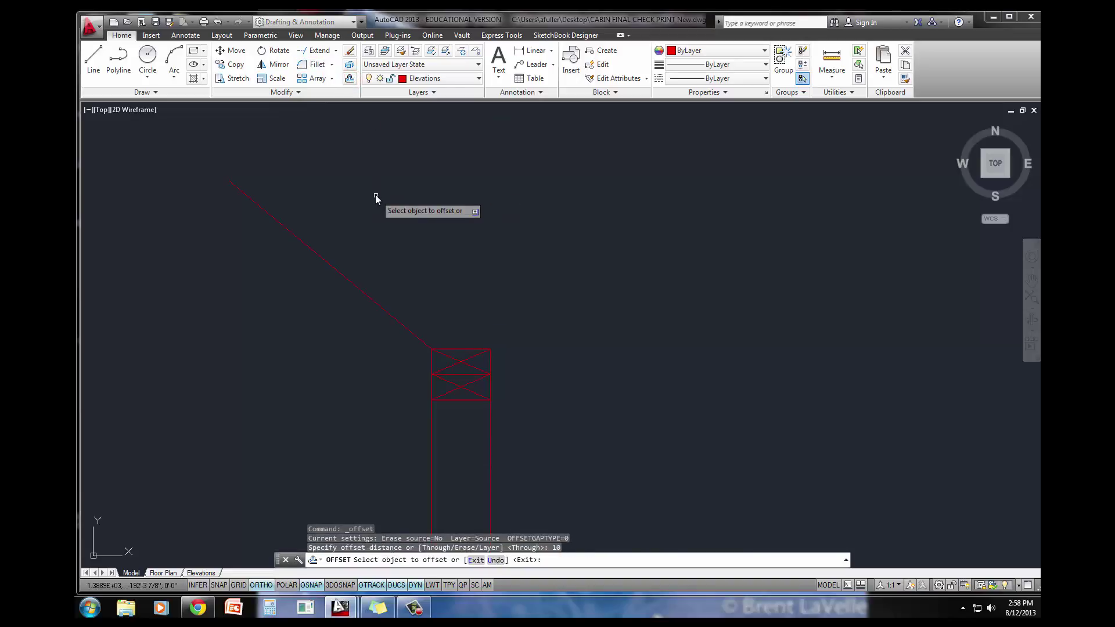
{"action": "left_click", "coordinate": [342, 275]}
{"action": "left_click", "coordinate": [408, 253]}
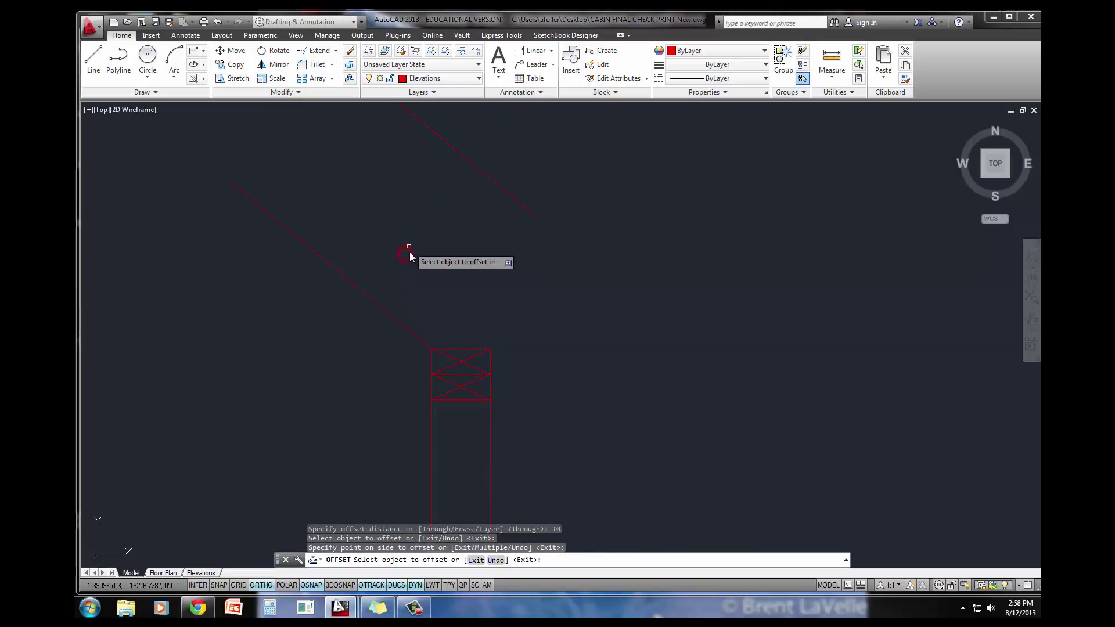
{"action": "key", "text": "Return"}
- Offset the original sloped roof line 8" toward its upper-right side
{"action": "key", "text": "Return"}
{"action": "type", "text": "8"}
{"action": "key", "text": "Return"}
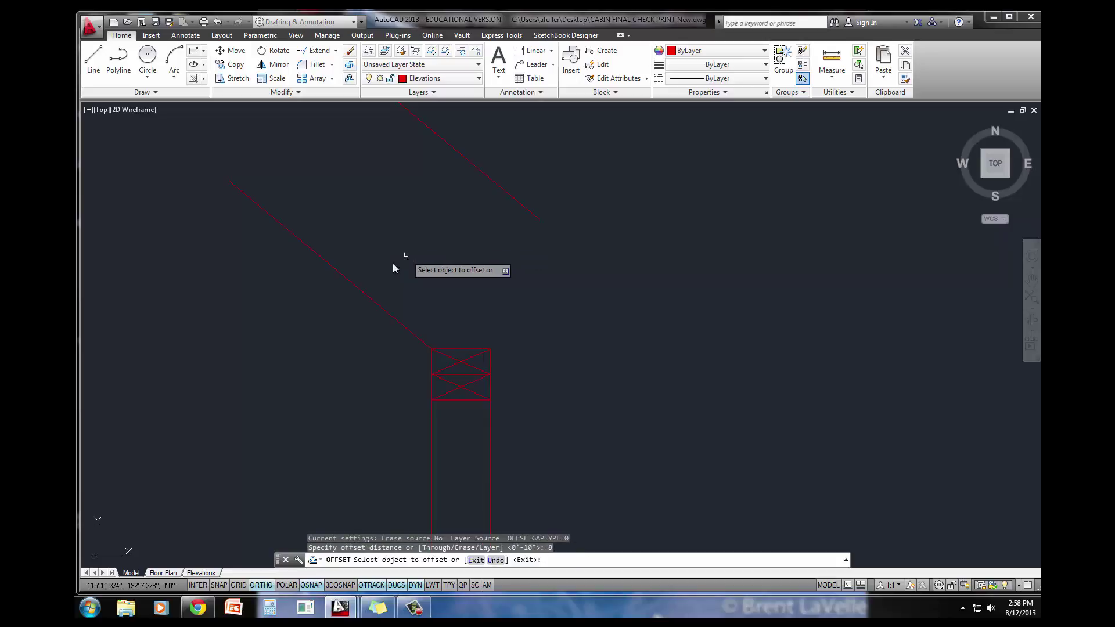
{"action": "left_click", "coordinate": [360, 292]}
{"action": "left_click", "coordinate": [447, 240]}
{"action": "key", "text": "Return"}
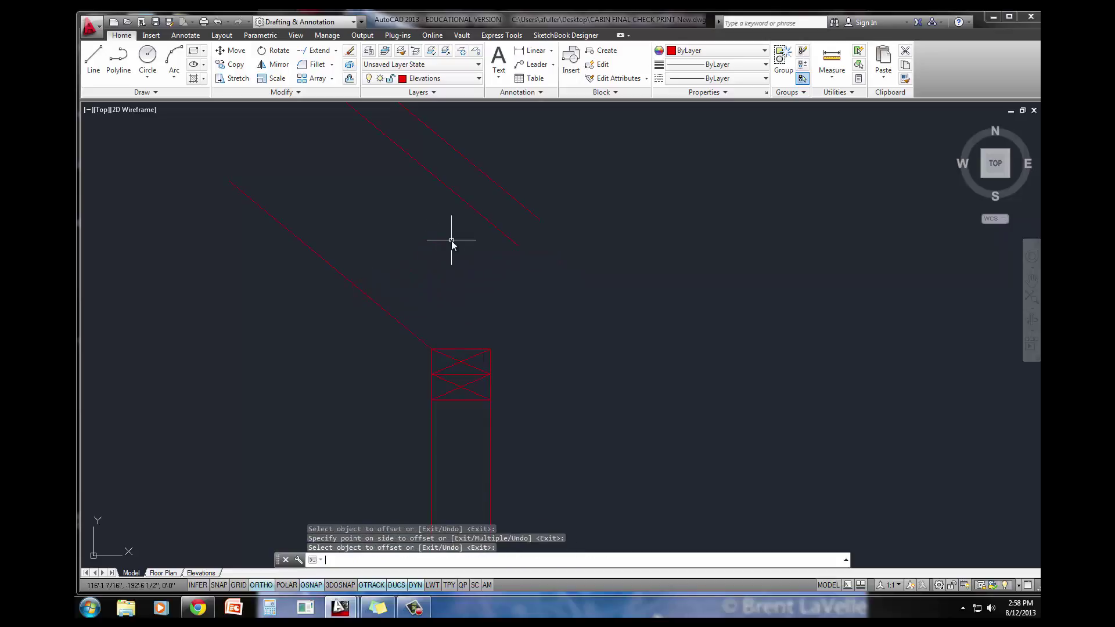
- Offset the tall wall rectangle 1'6" outward as a guide for the roof overhang
{"action": "scroll", "coordinate": [454, 279], "scroll_direction": "down", "scroll_amount": 4}
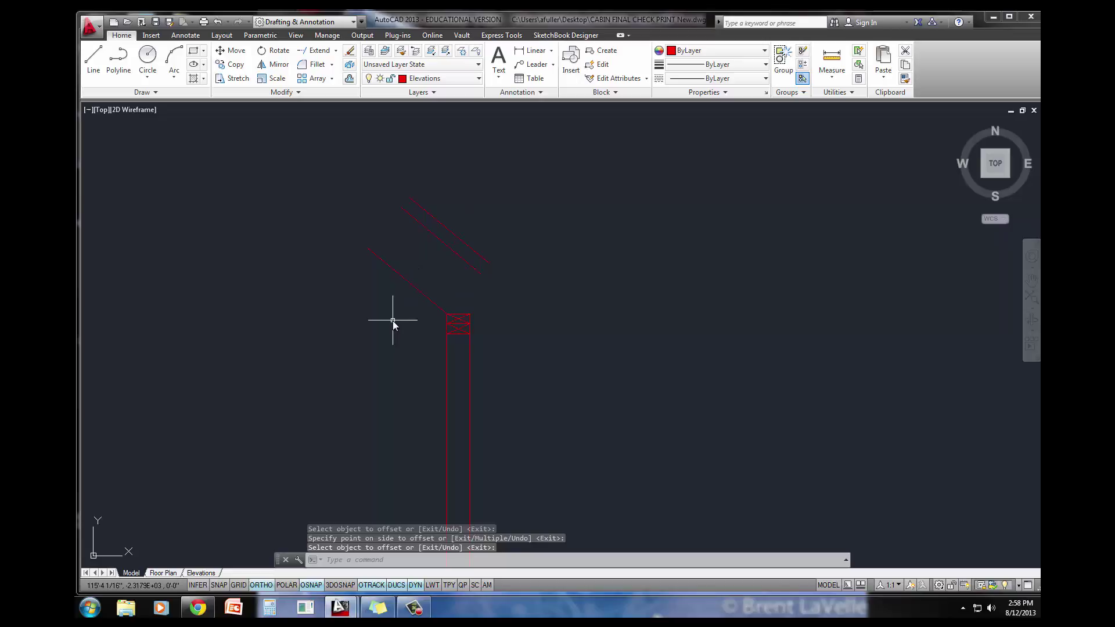
{"action": "middle_click_drag", "start_coordinate": [393, 324], "coordinate": [381, 301]}
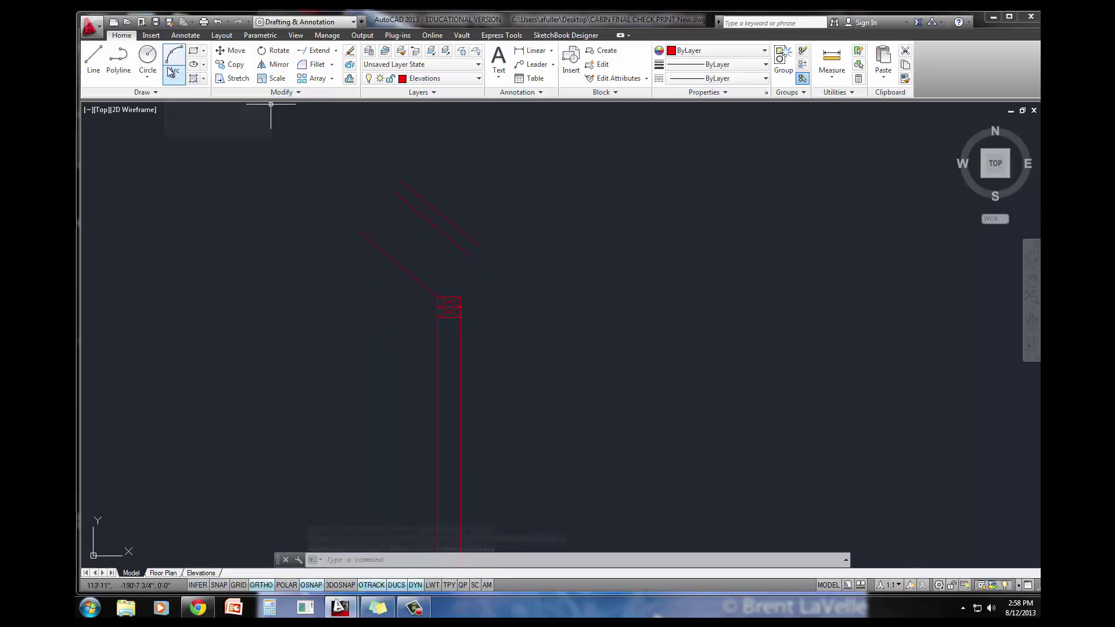
{"action": "left_click", "coordinate": [349, 79]}
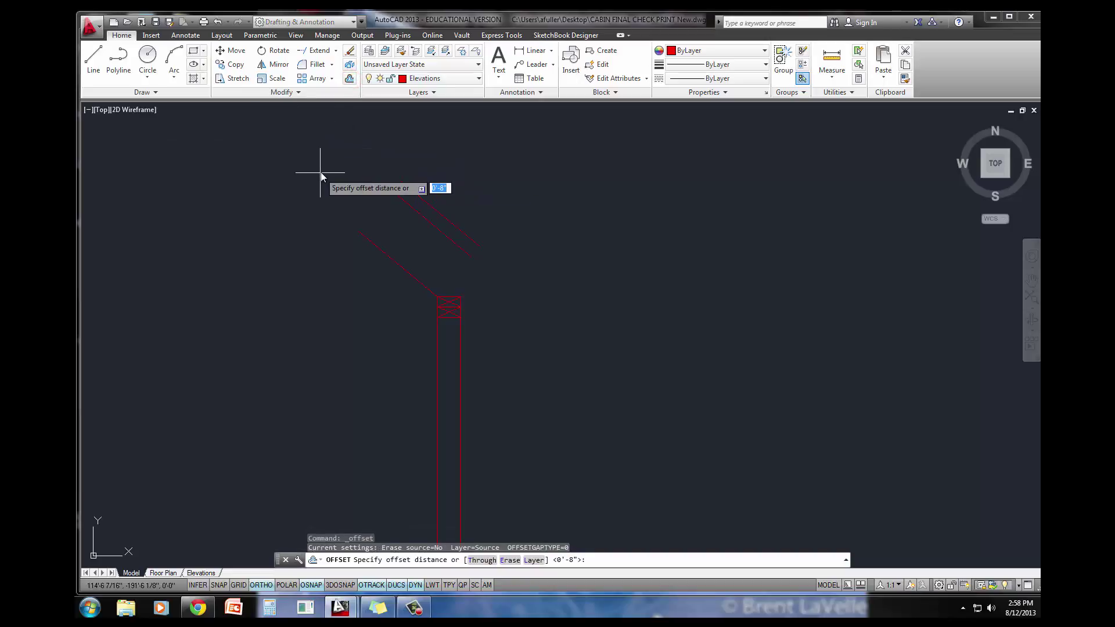
{"action": "type", "text": "1'6"}
{"action": "key", "text": "Return"}
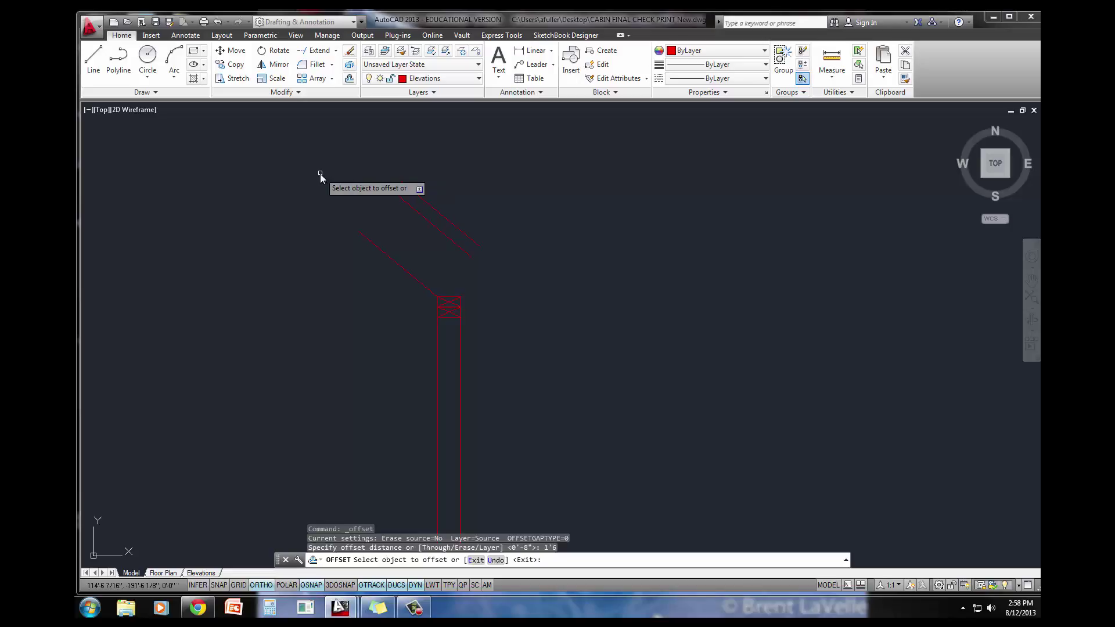
{"action": "left_click", "coordinate": [461, 363]}
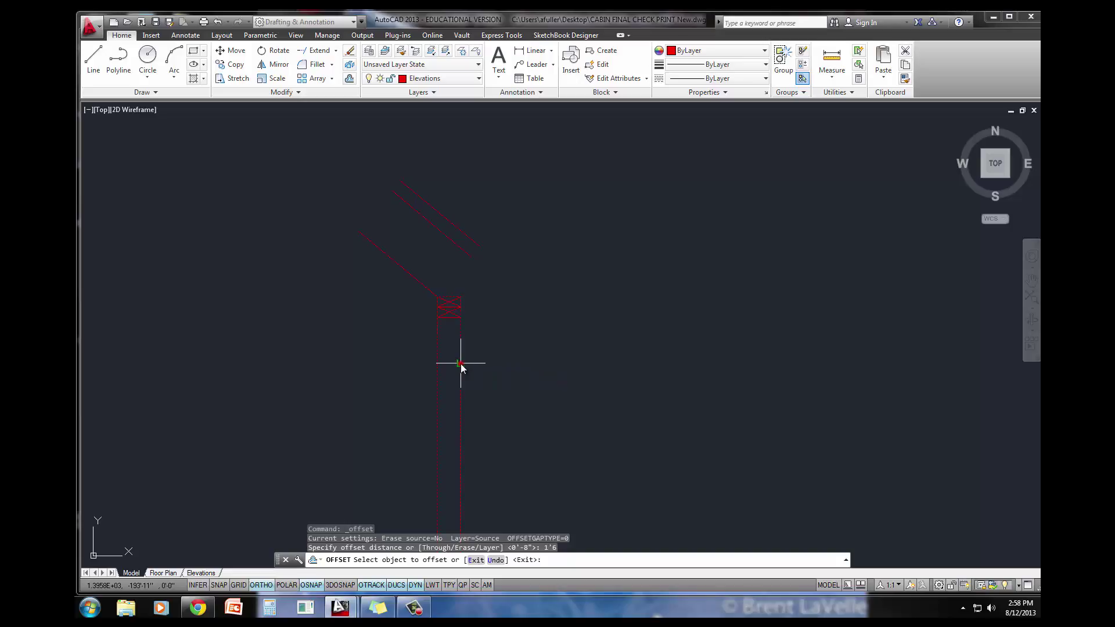
{"action": "left_click", "coordinate": [518, 363]}
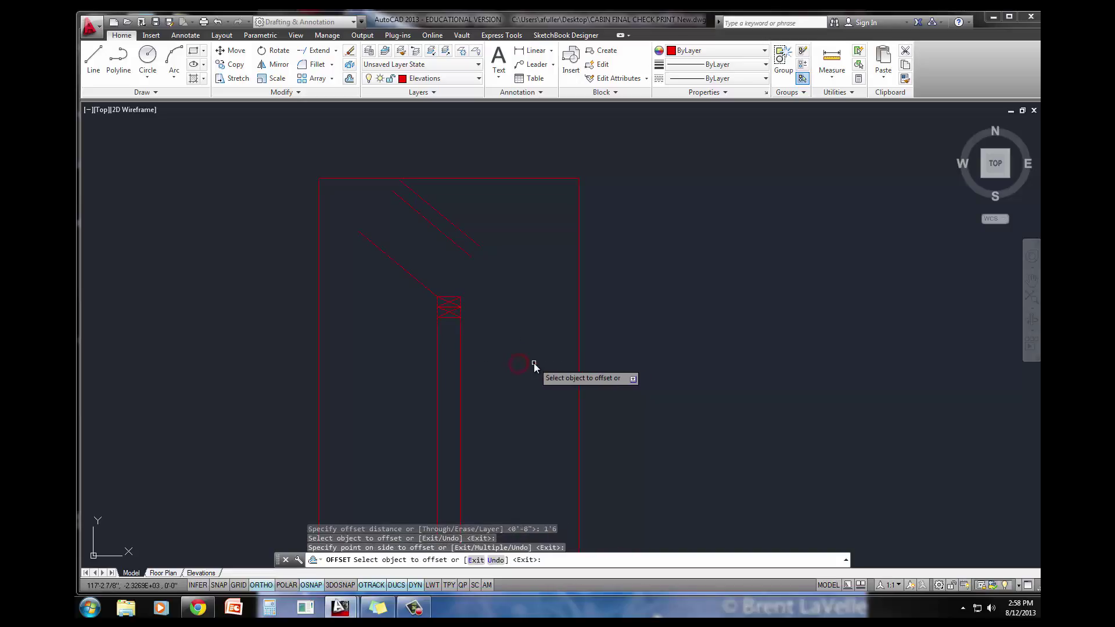
{"action": "key", "text": "Return"}
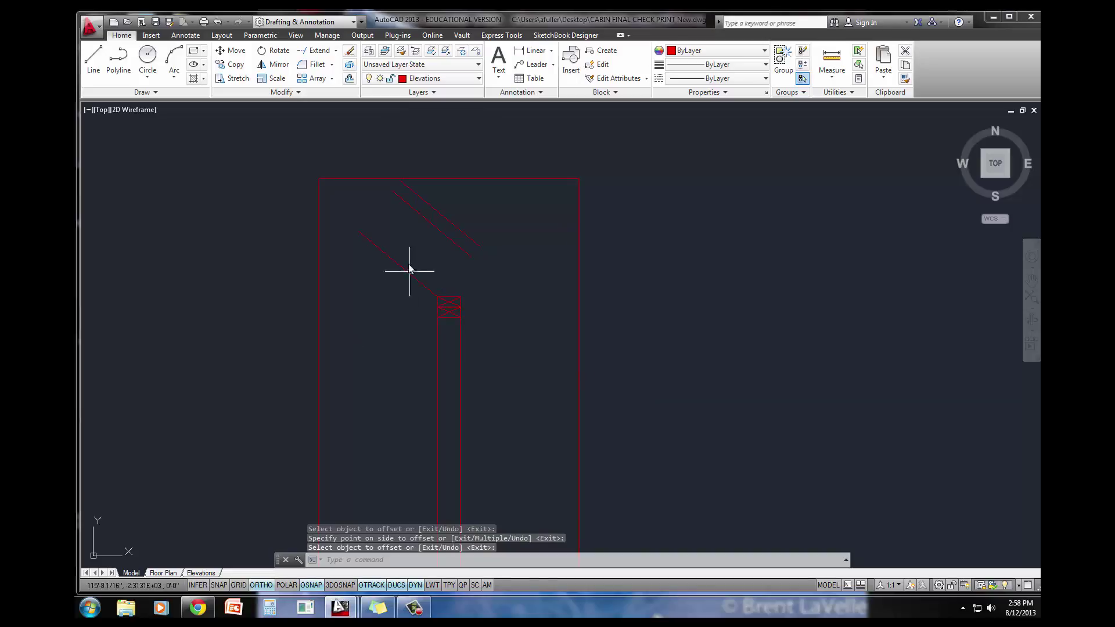
- Extend the three sloped roof lines down to the right edge of the outer guide rectangle
{"action": "left_click", "coordinate": [314, 50]}
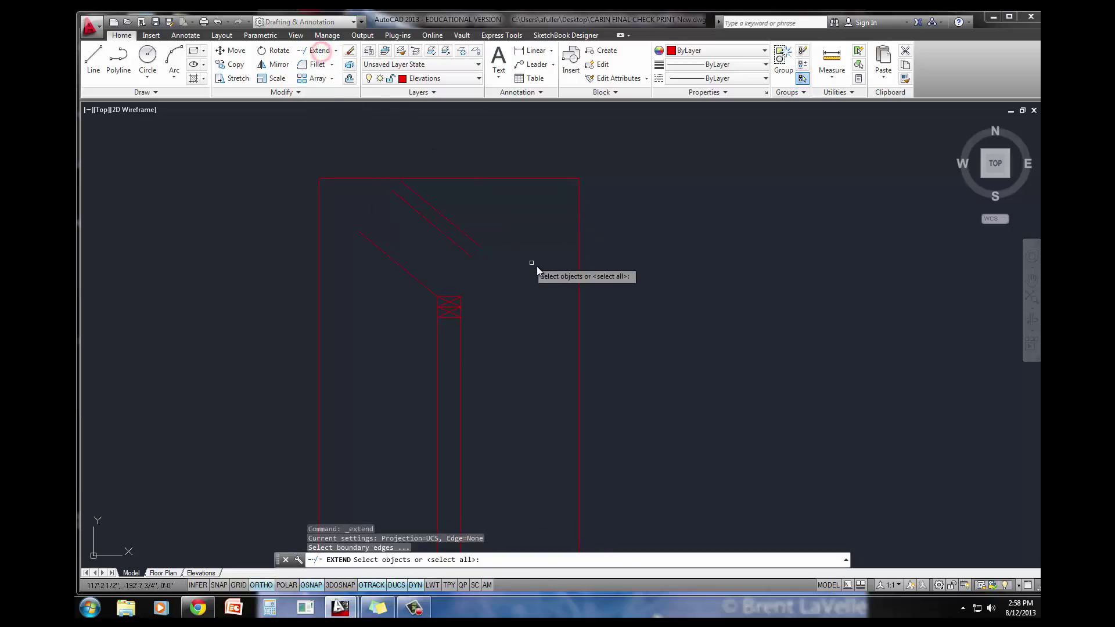
{"action": "left_click", "coordinate": [580, 293]}
{"action": "key", "text": "Return"}
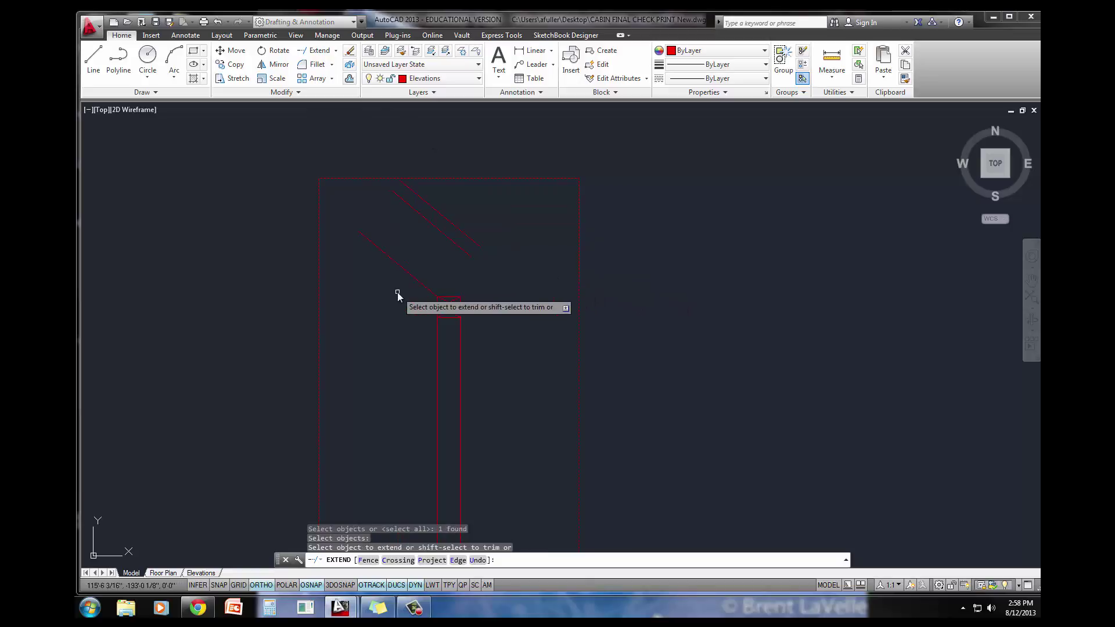
{"action": "left_click", "coordinate": [430, 292]}
{"action": "left_click", "coordinate": [470, 244]}
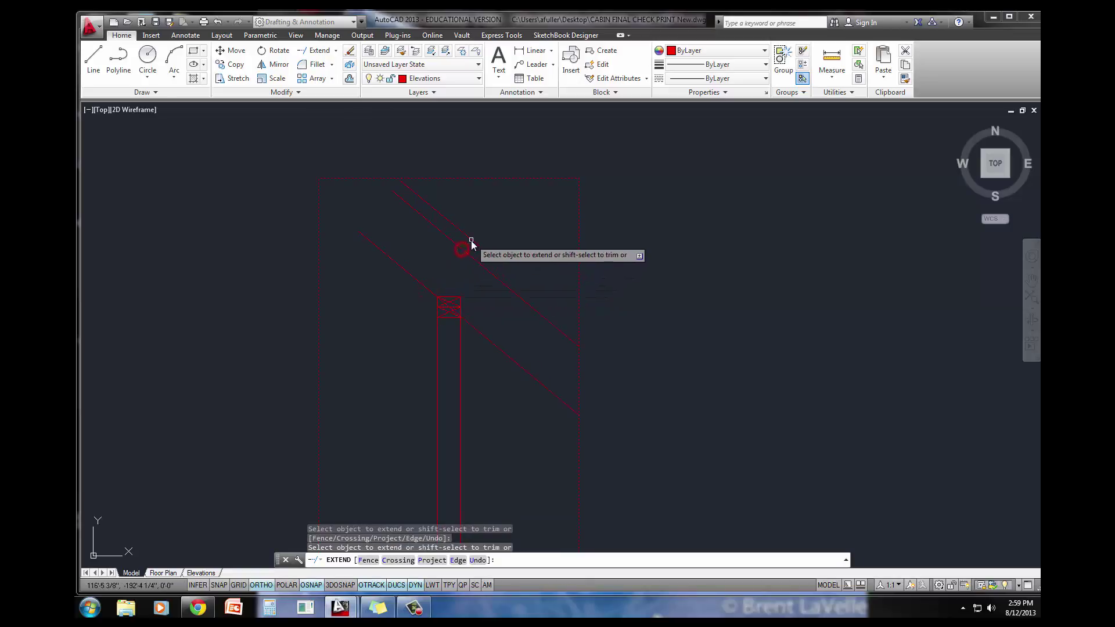
{"action": "key", "text": "Escape"}
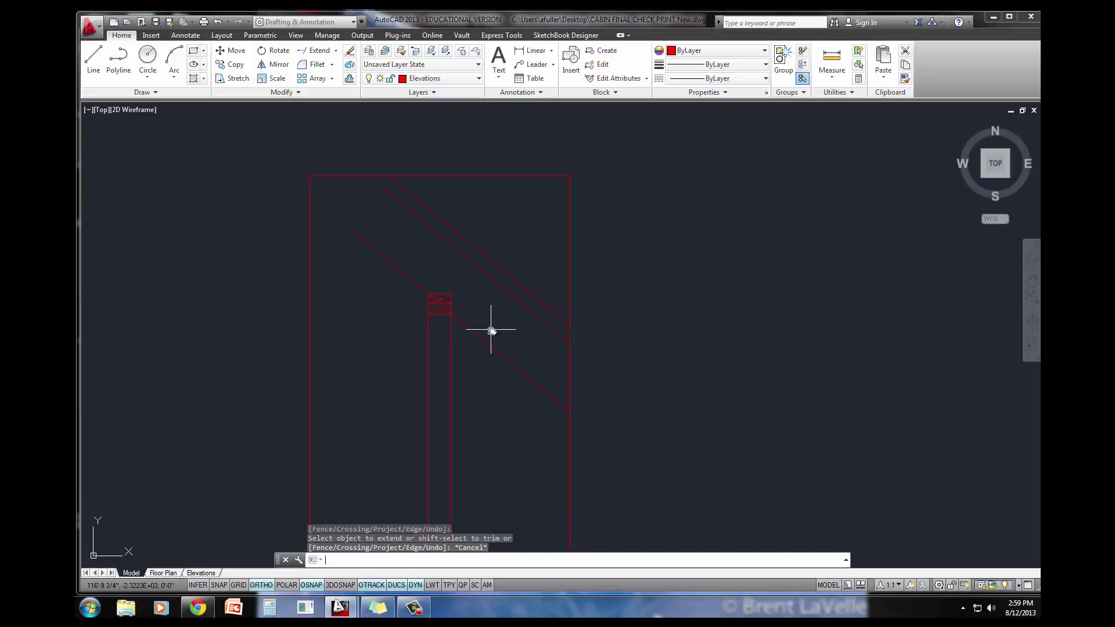
{"action": "key", "text": "Escape"}
{"action": "key", "text": "Escape"}
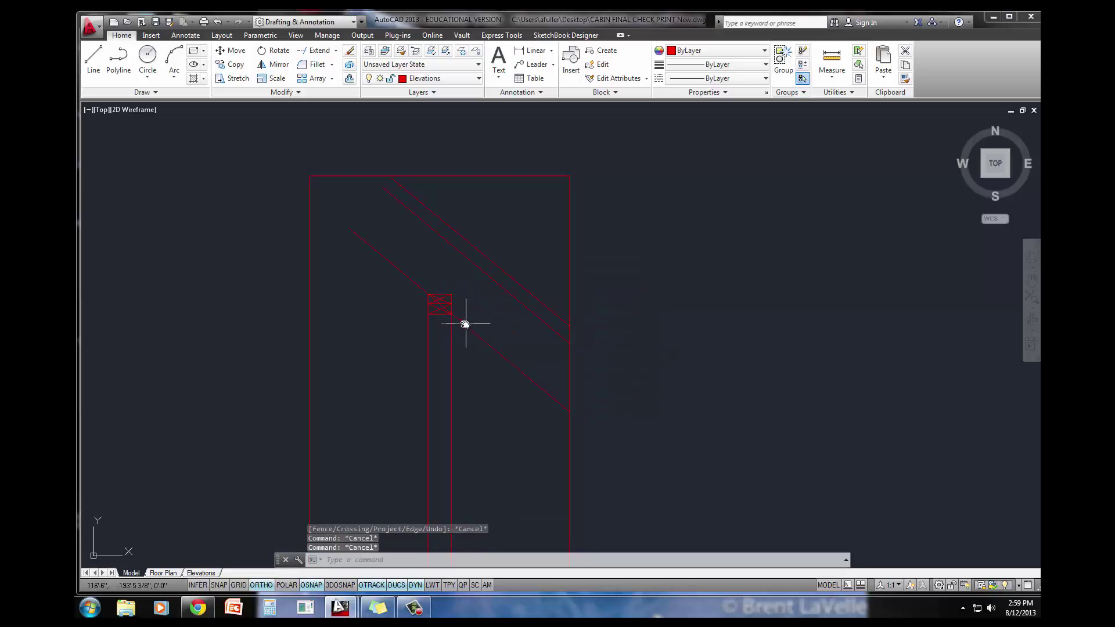
- Draw a line about 1'-6" long at 45° up and to the right from the lowest roof line's lower end
{"action": "key", "text": "Return"}
{"action": "left_click", "coordinate": [571, 411]}
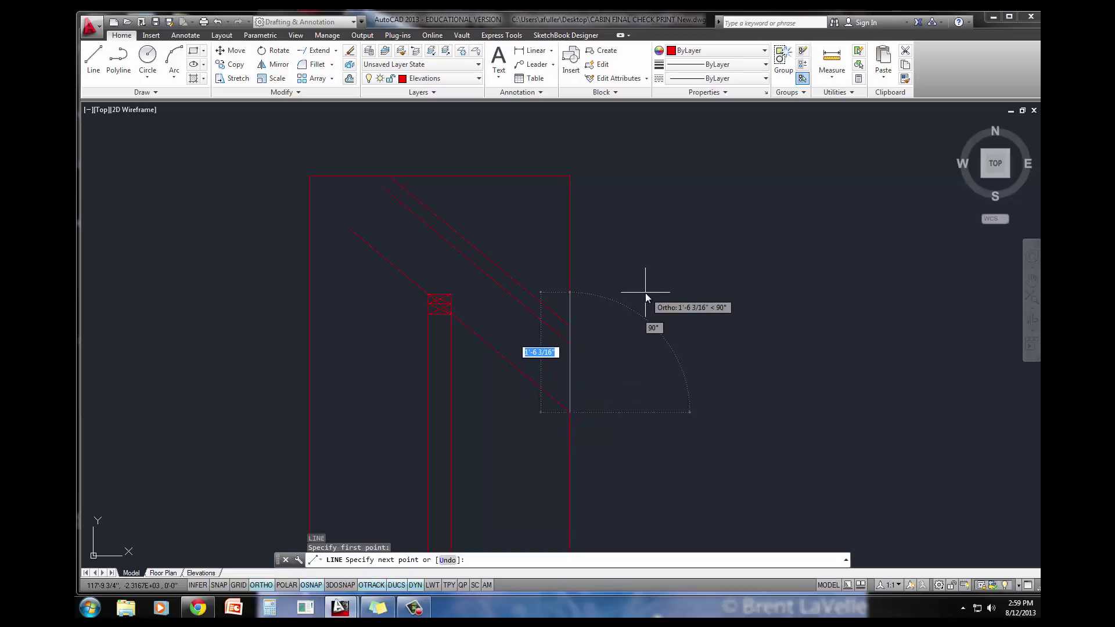
{"action": "key", "text": "Tab"}
{"action": "type", "text": "45"}
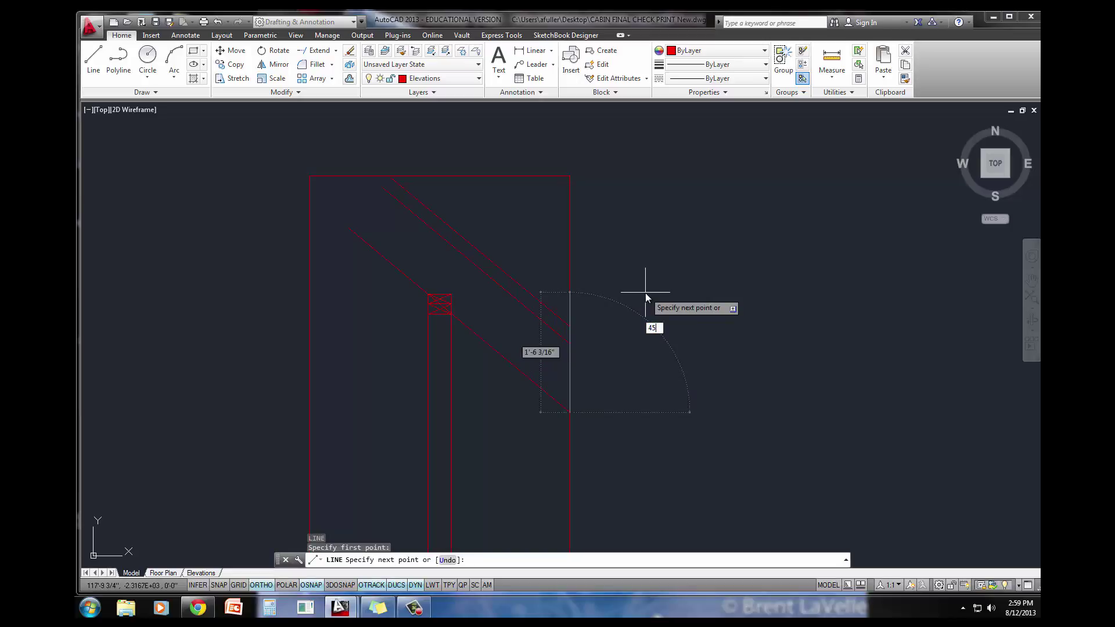
{"action": "key", "text": "Return"}
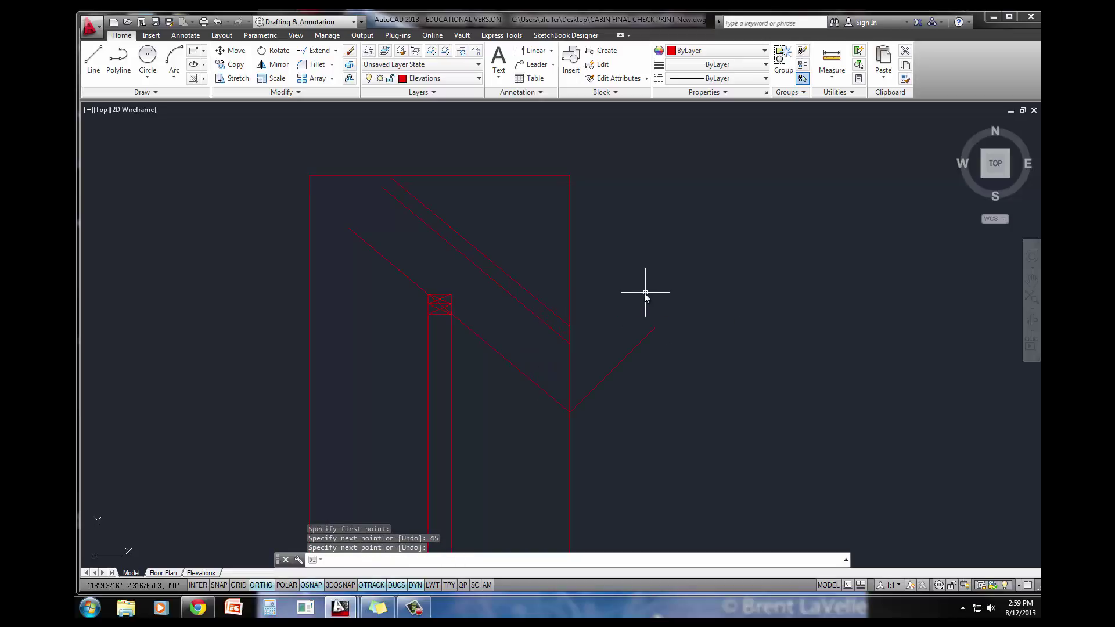
{"action": "key", "text": "Escape"}
{"action": "key", "text": "Escape"}
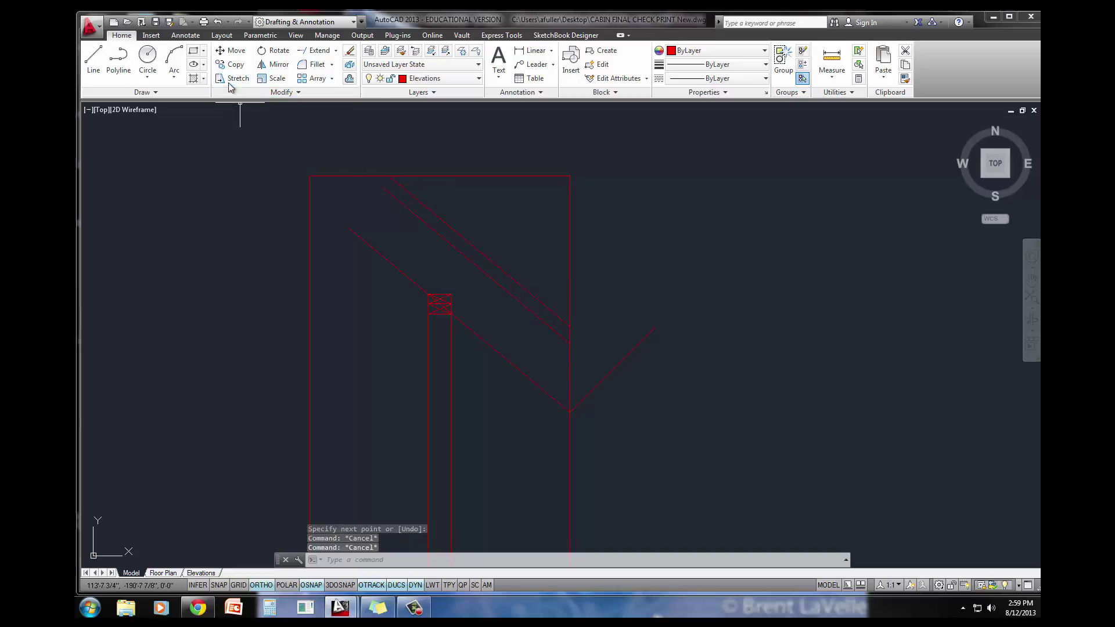
- Extend the two upper sloped roof lines down to the 45° line at the rafter tail
{"action": "left_click", "coordinate": [315, 51]}
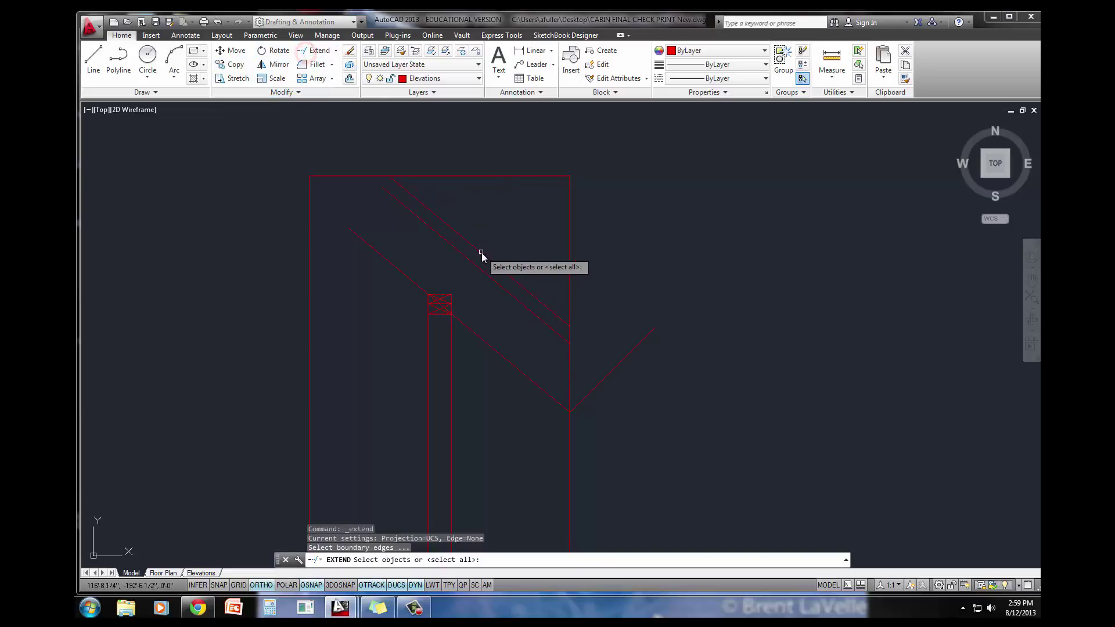
{"action": "key", "text": "Return"}
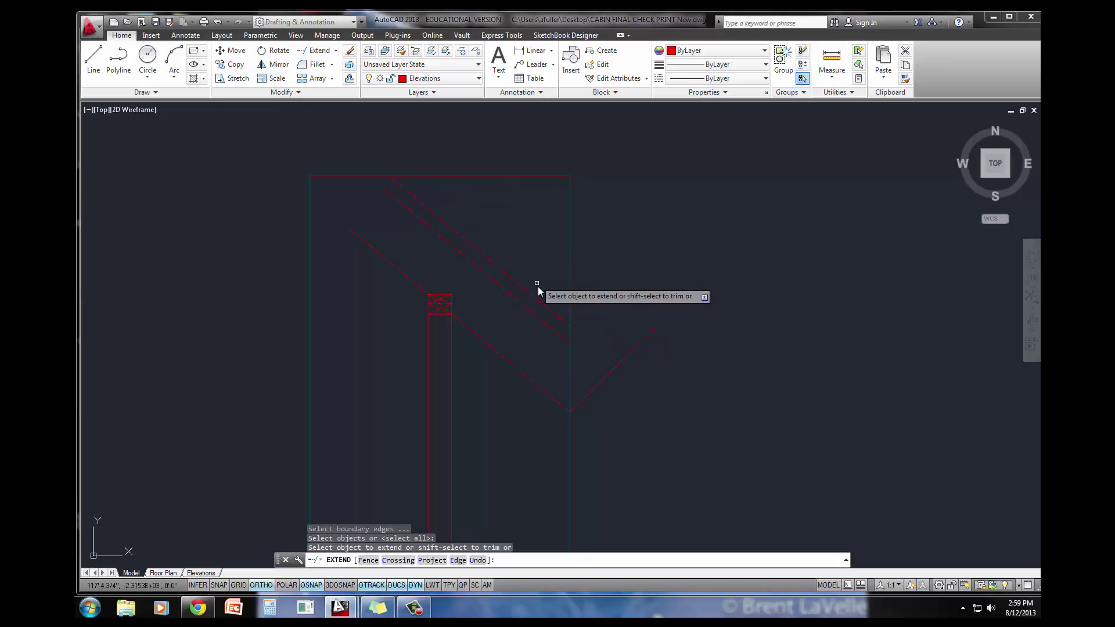
{"action": "left_click", "coordinate": [534, 294]}
{"action": "left_click", "coordinate": [530, 312]}
{"action": "key", "text": "Escape"}
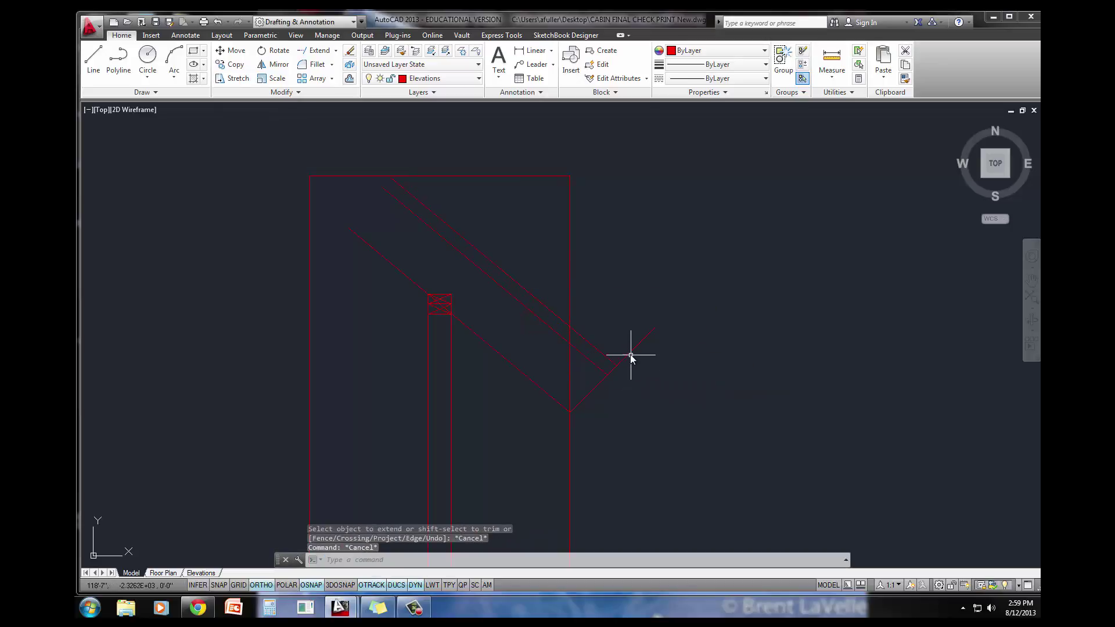
{"action": "type", "text": "tr"}
{"action": "key", "text": "Return"}
{"action": "left_click", "coordinate": [631, 353]}
{"action": "key", "text": "Escape"}
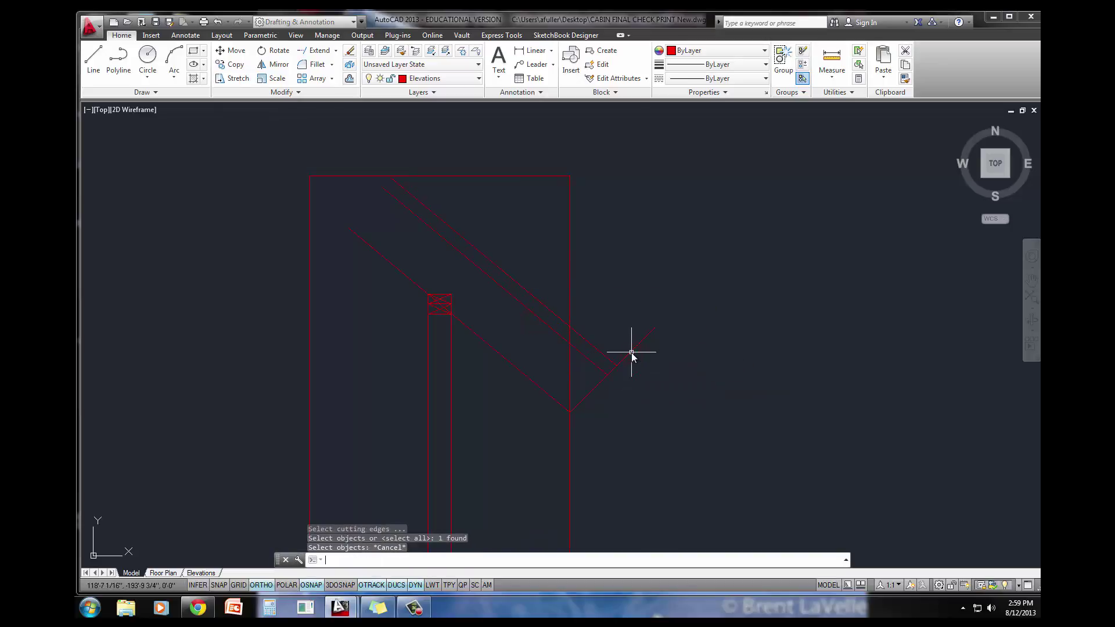
- Trim off the part of the 45° line that sticks out past the uppermost roof line
{"action": "key", "text": "Return"}
{"action": "key", "text": "Return"}
{"action": "left_click", "coordinate": [632, 353]}
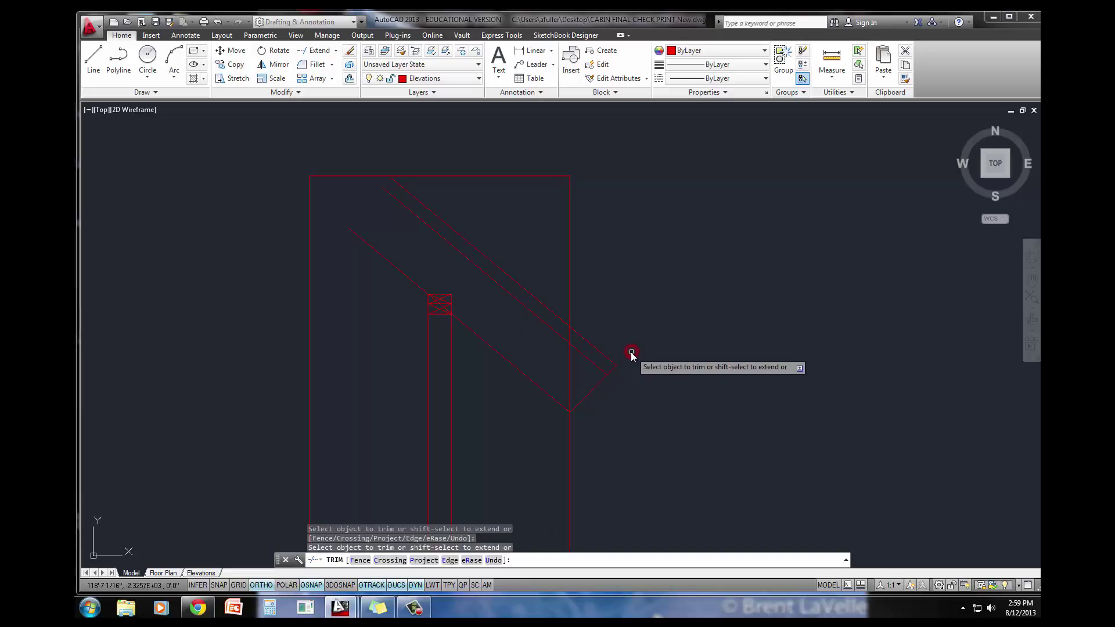
{"action": "key", "text": "Escape"}
- Delete the outer guide rectangle around the wall
{"action": "left_click", "coordinate": [583, 283]}
{"action": "left_click", "coordinate": [566, 256]}
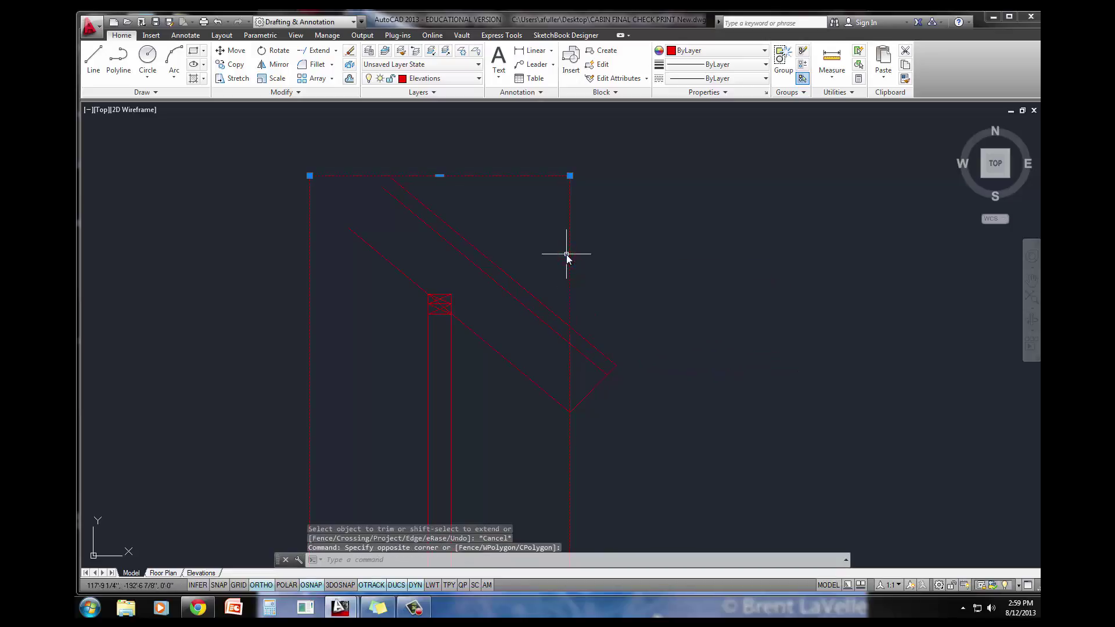
{"action": "key", "text": "Delete"}
- Check the horizontal overhang from the wall's right face to the lowest roof line's end with a temporary linear dimension, and remove it
{"action": "middle_click_drag", "start_coordinate": [532, 276], "coordinate": [519, 210]}
{"action": "left_click", "coordinate": [533, 50]}
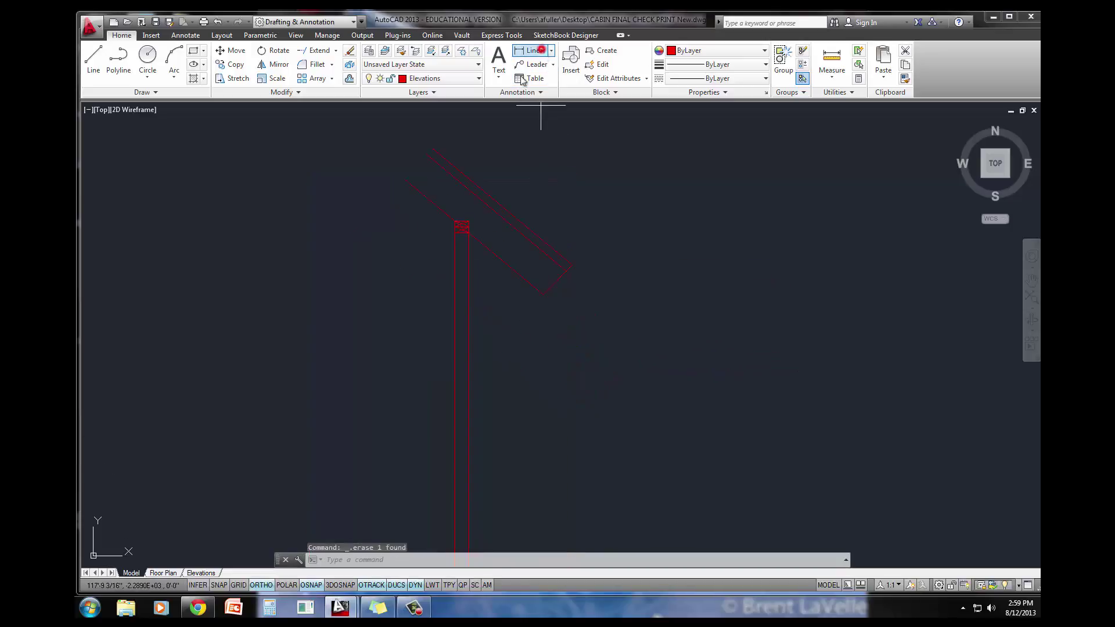
{"action": "left_click", "coordinate": [543, 295]}
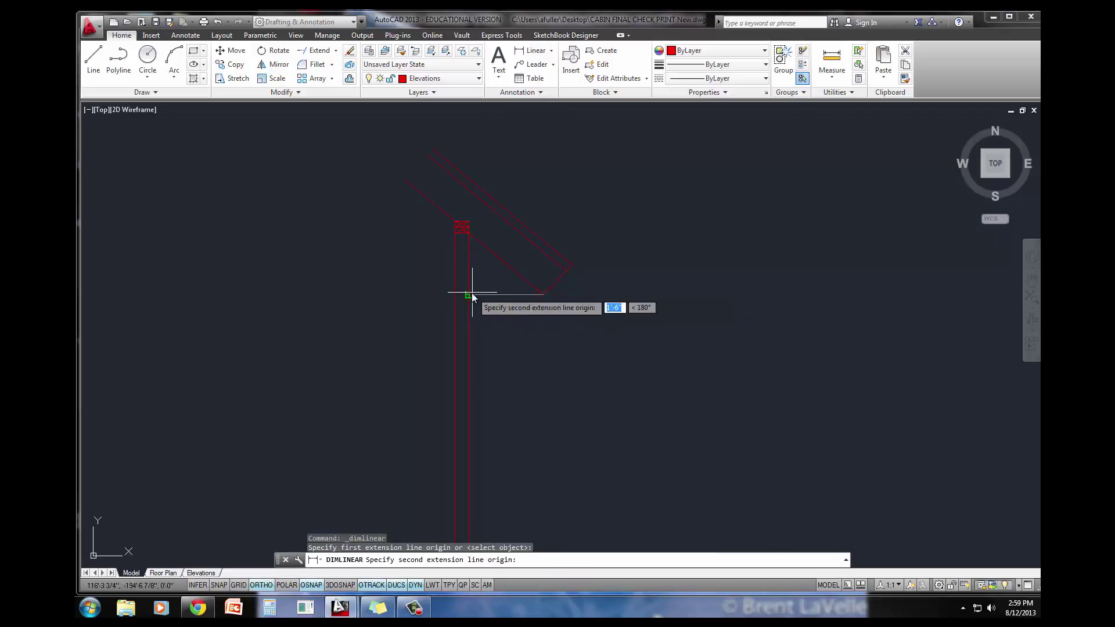
{"action": "left_click", "coordinate": [469, 294]}
{"action": "left_click", "coordinate": [498, 333]}
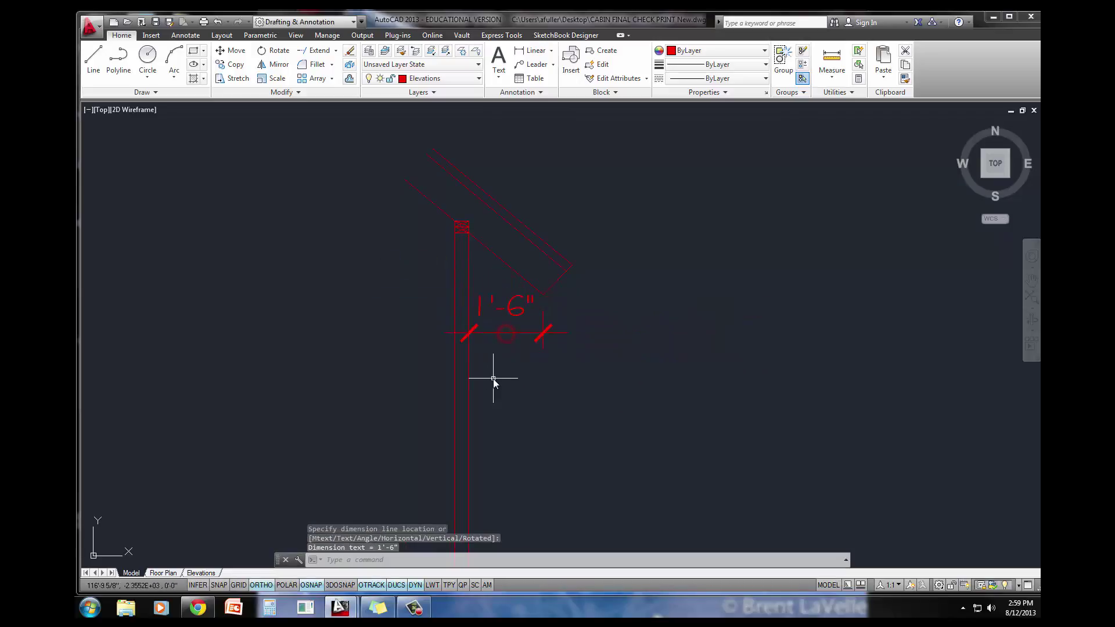
{"action": "middle_click_drag", "start_coordinate": [493, 374], "coordinate": [547, 379]}
{"action": "left_click", "coordinate": [561, 314]}
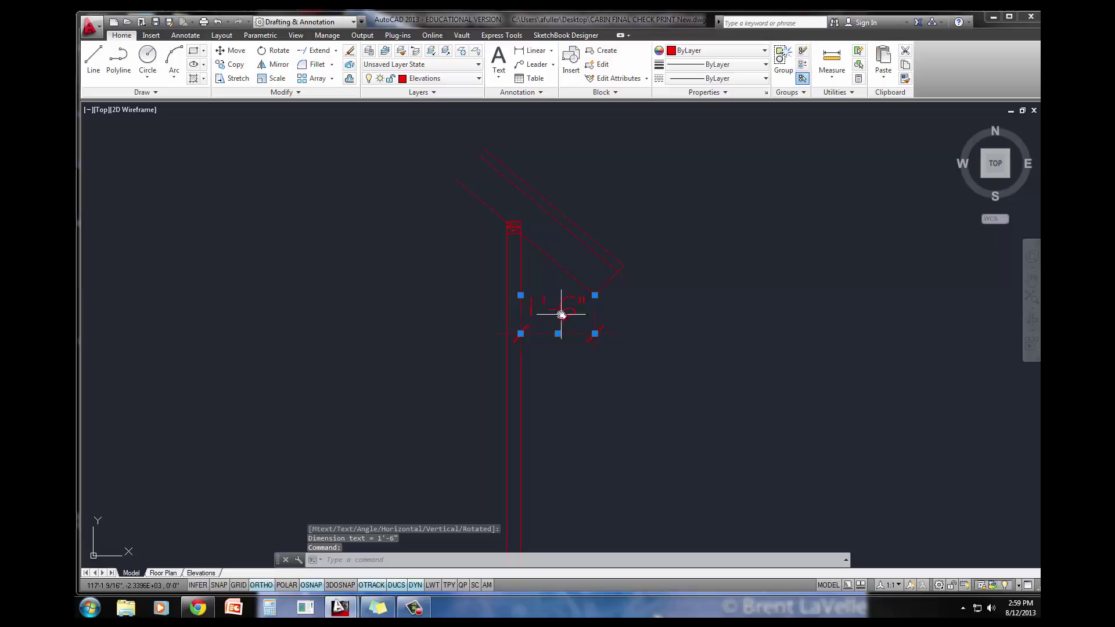
{"action": "key", "text": "Delete"}
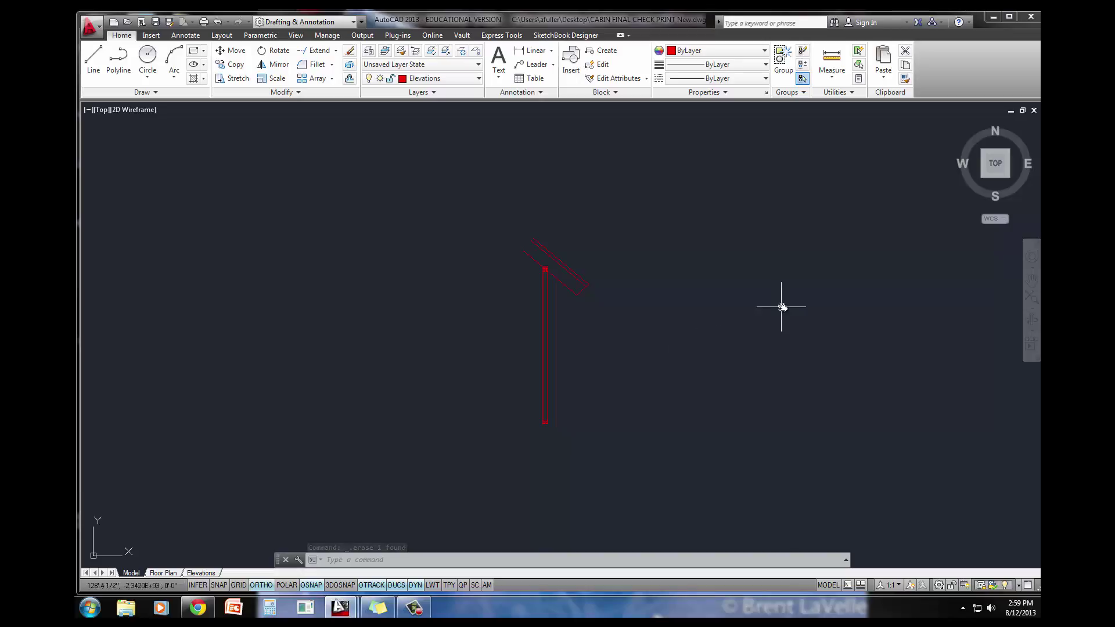
- Draw a 12' horizontal line to the left from the bottom plate's lower-right corner
{"action": "type", "text": "l"}
{"action": "key", "text": "Return"}
{"action": "scroll", "coordinate": [551, 426], "scroll_direction": "up", "scroll_amount": 6}
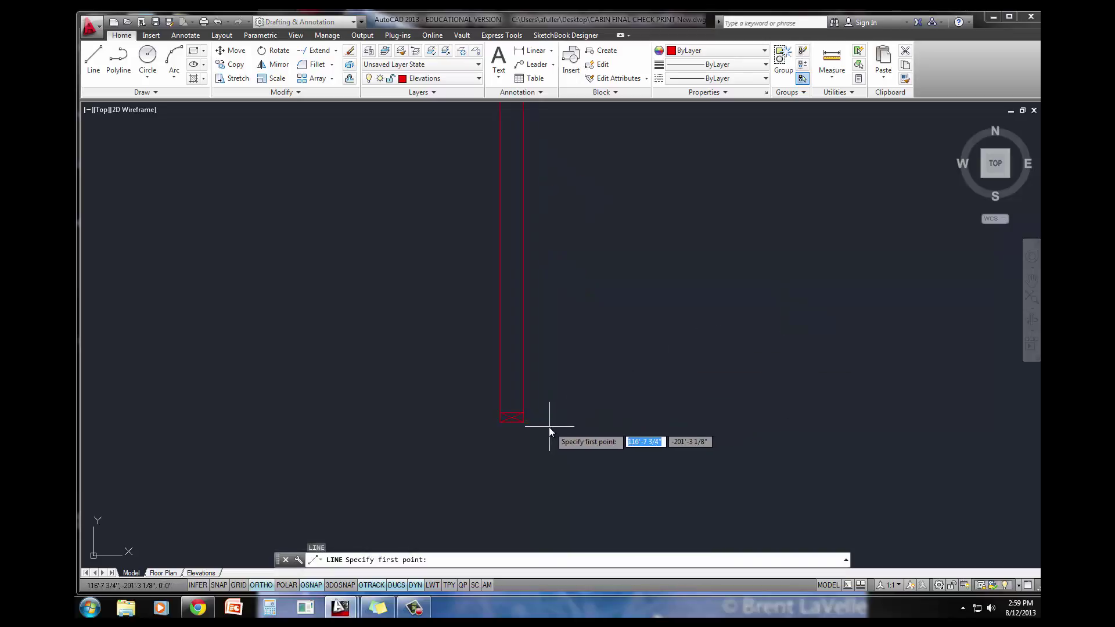
{"action": "left_click", "coordinate": [523, 422]}
{"action": "scroll", "coordinate": [273, 418], "scroll_direction": "down", "scroll_amount": 4}
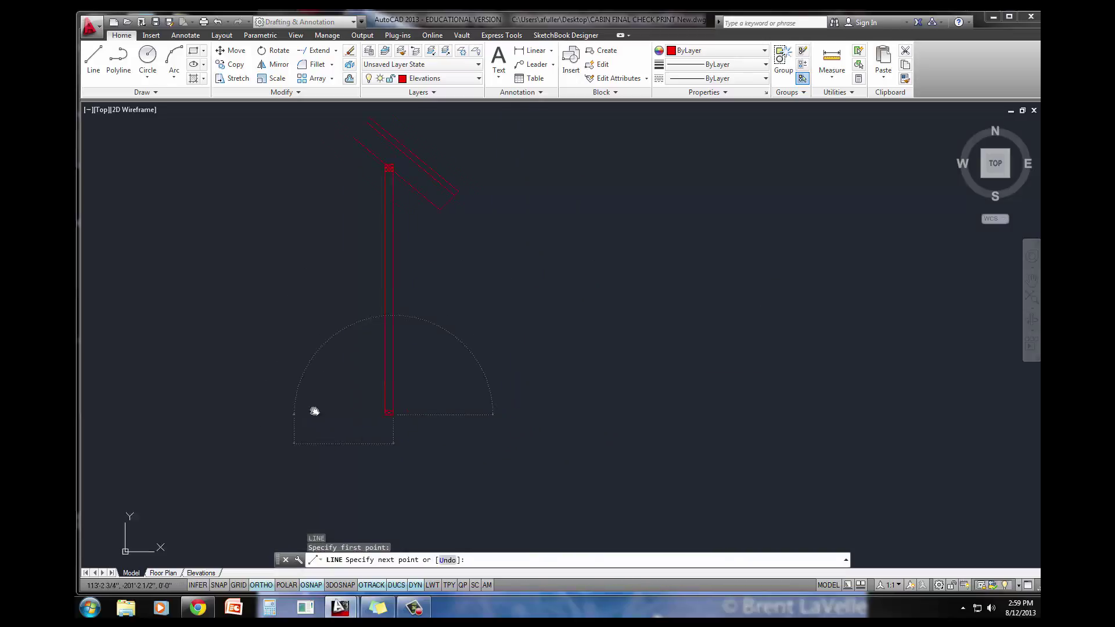
{"action": "type", "text": "1"}
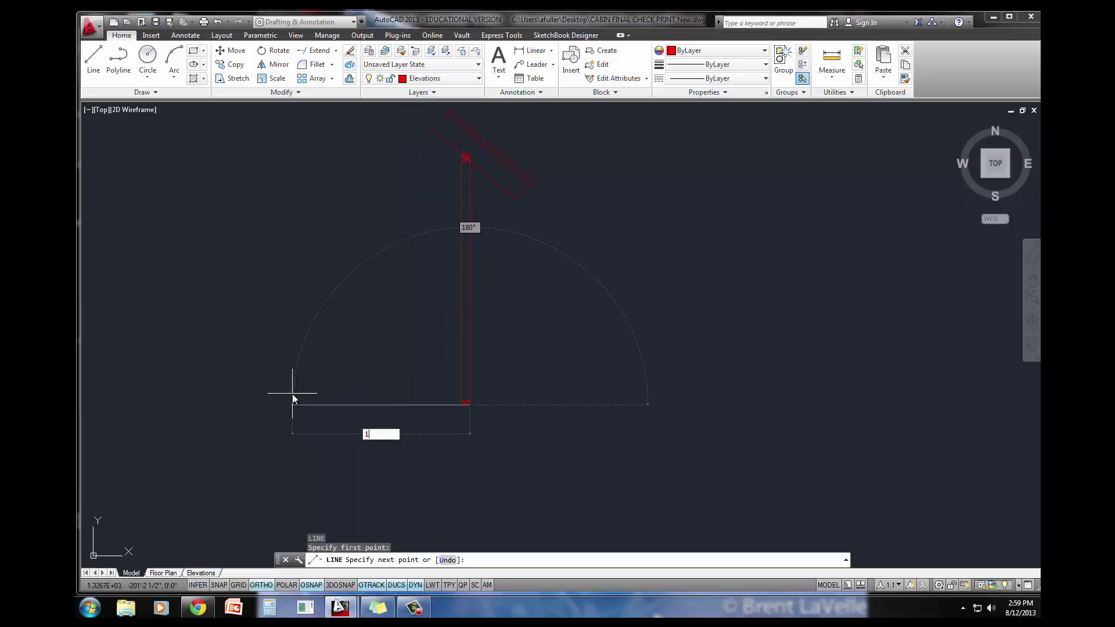
{"action": "type", "text": "2'"}
{"action": "key", "text": "Return"}
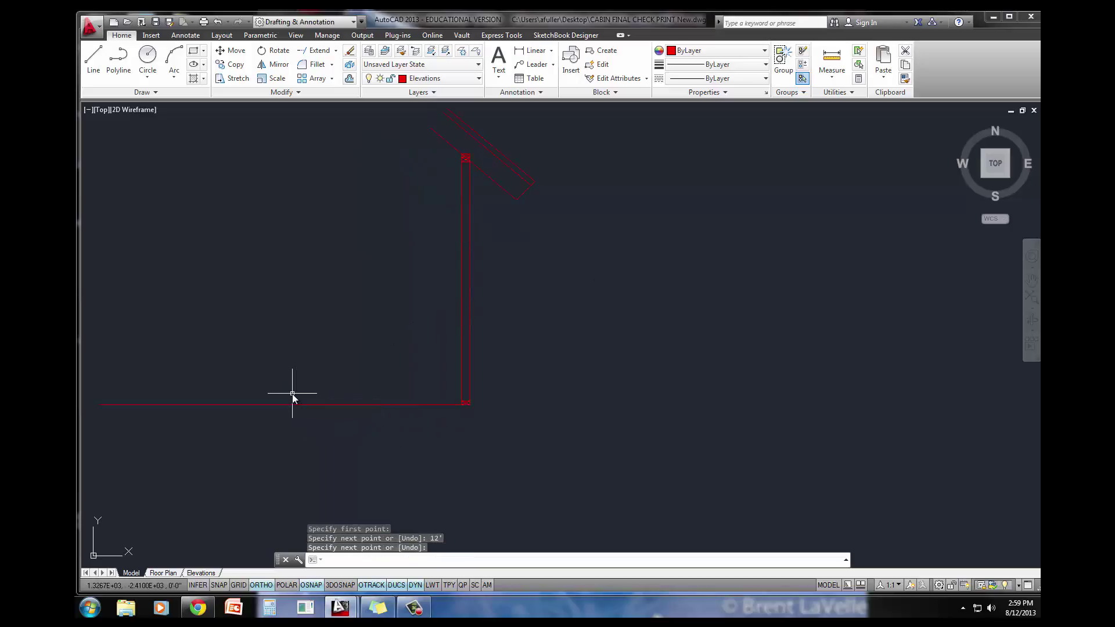
- Mirror the whole wall and roof section about a vertical line through the left end of the 12' line, keeping the original
{"action": "key", "text": "Return"}
{"action": "middle_click_drag", "start_coordinate": [313, 404], "coordinate": [431, 435]}
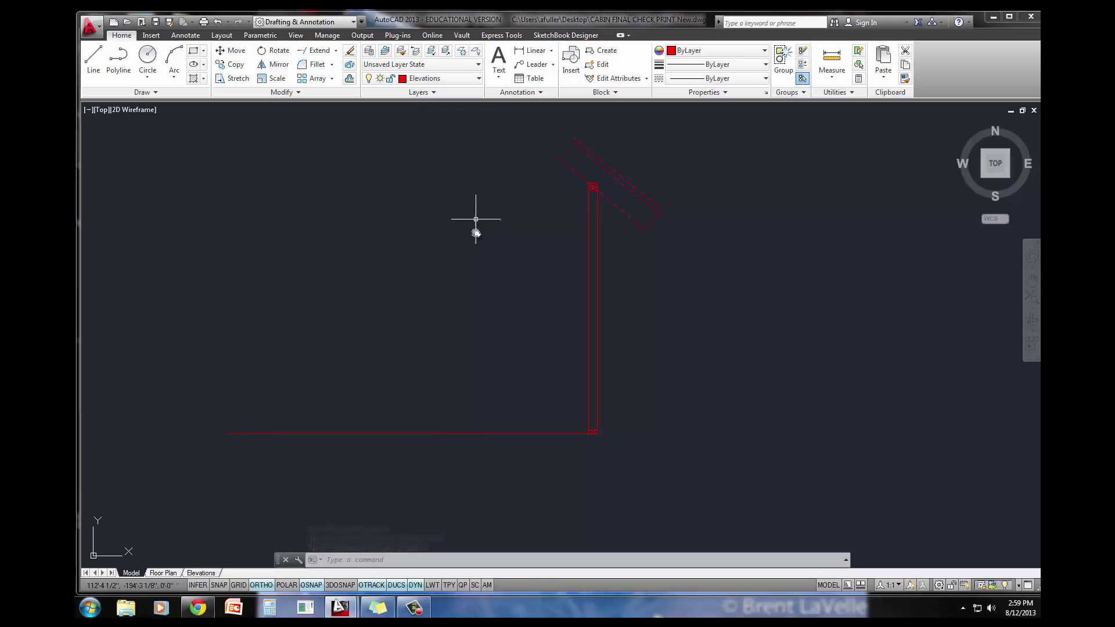
{"action": "middle_click_drag", "start_coordinate": [475, 229], "coordinate": [534, 360]}
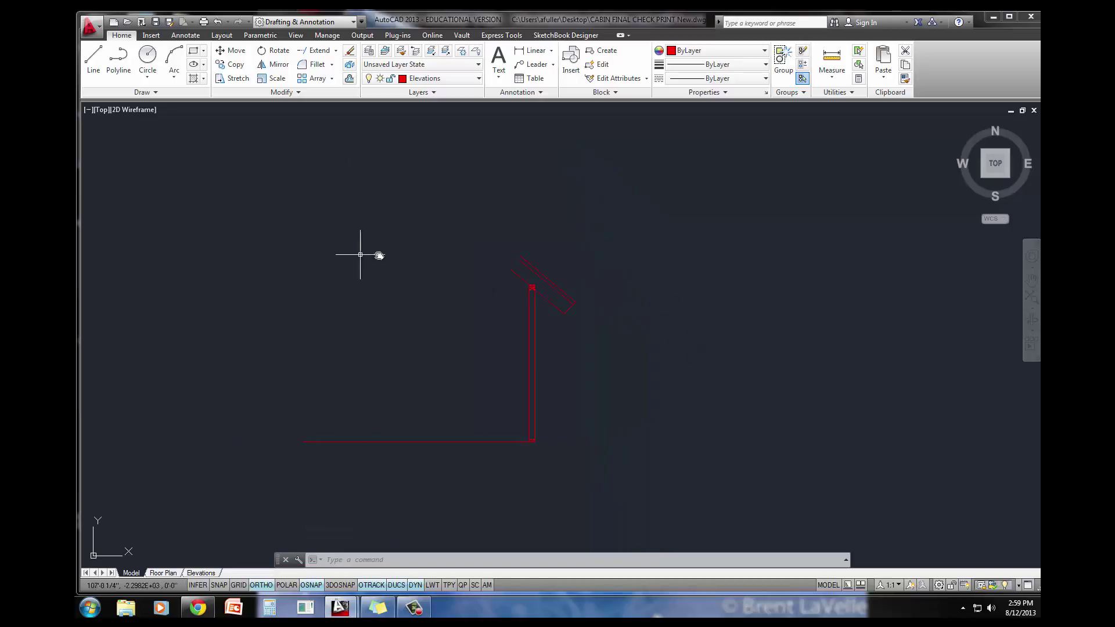
{"action": "left_click", "coordinate": [279, 66]}
{"action": "left_click", "coordinate": [270, 173]}
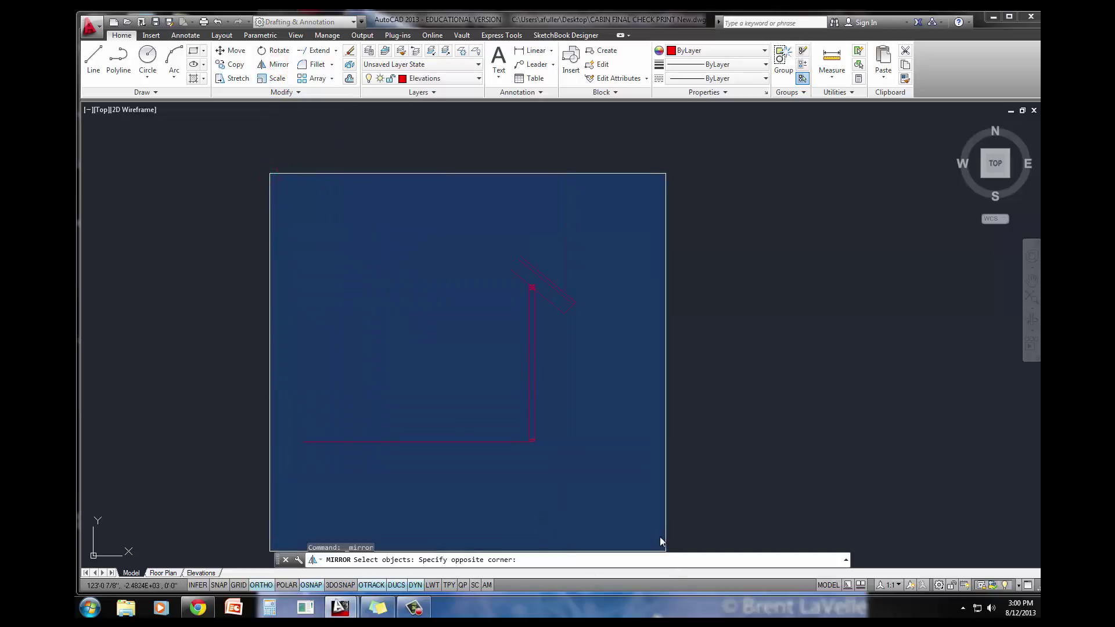
{"action": "left_click", "coordinate": [640, 469]}
{"action": "key", "text": "Return"}
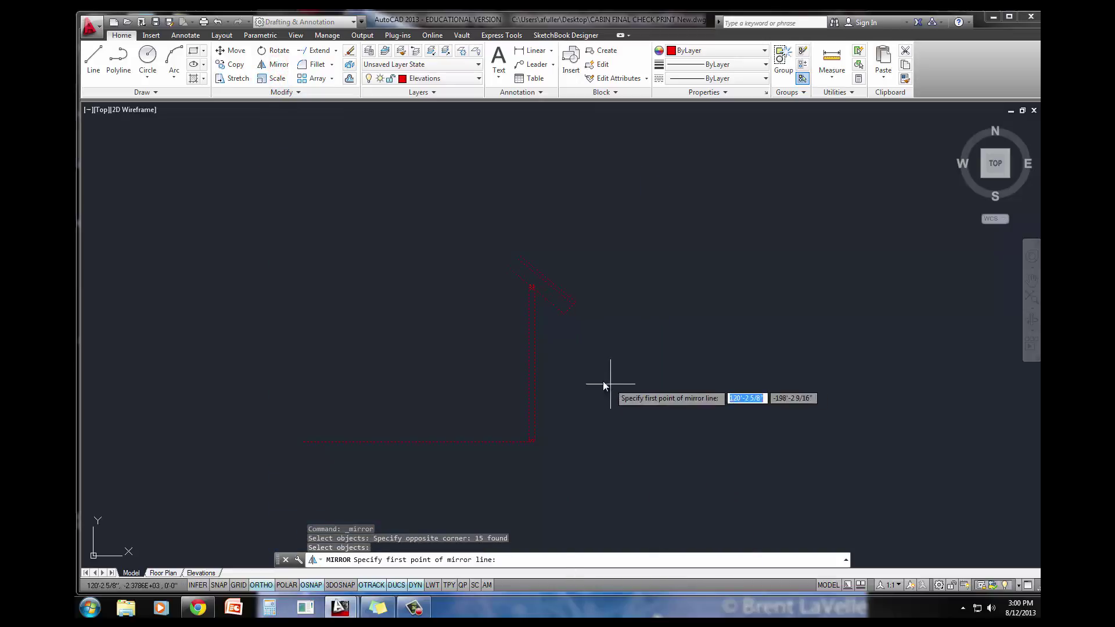
{"action": "left_click", "coordinate": [299, 441]}
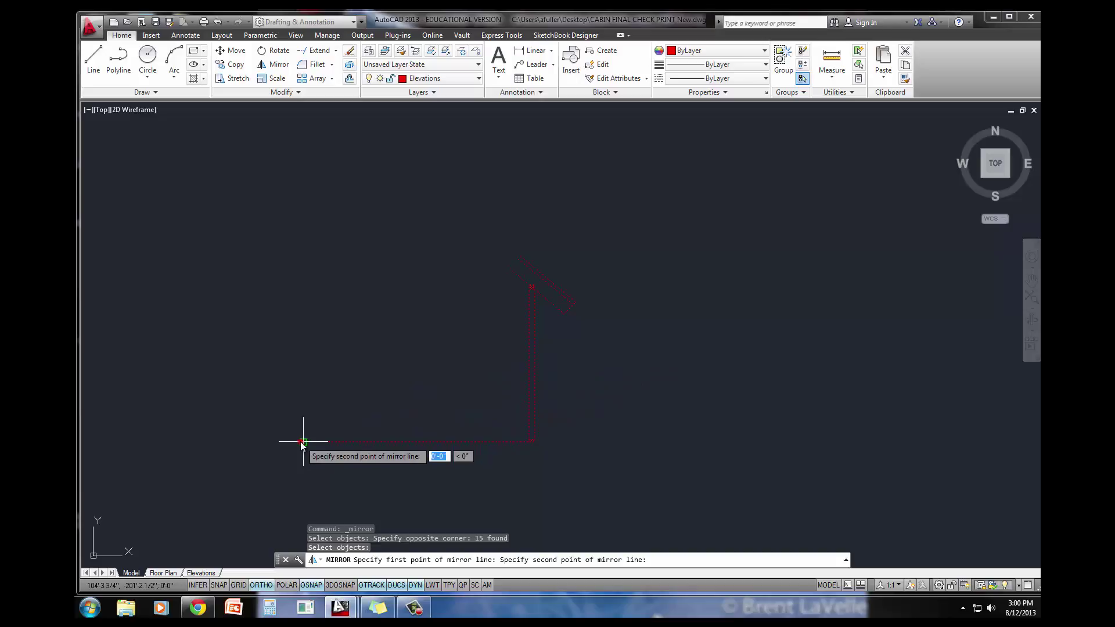
{"action": "left_click", "coordinate": [305, 263]}
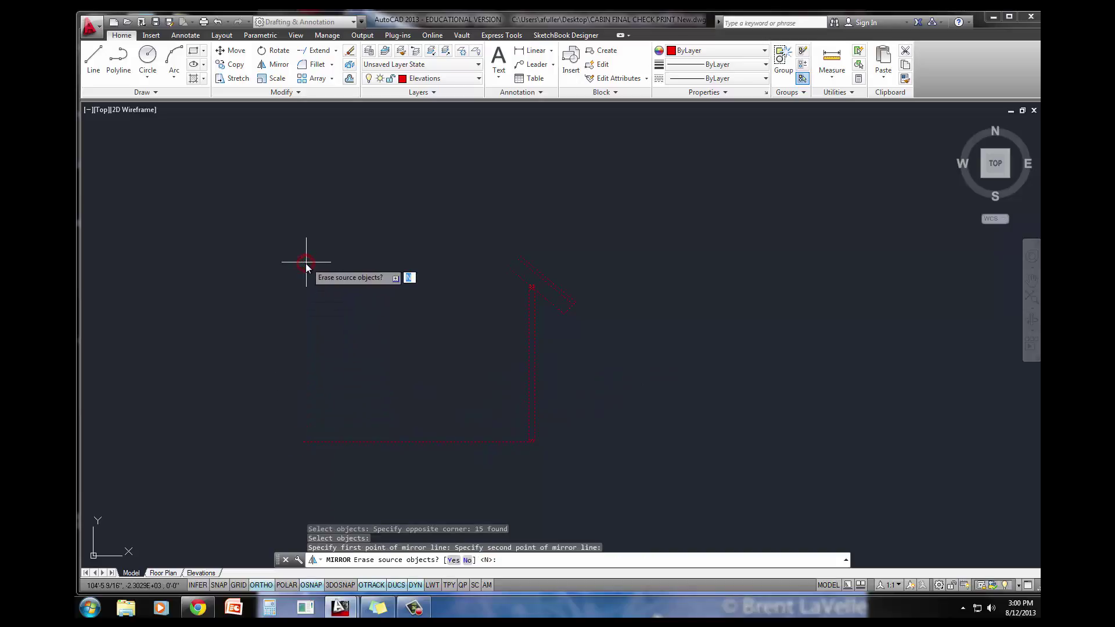
{"action": "key", "text": "Return"}
{"action": "middle_click_drag", "start_coordinate": [319, 320], "coordinate": [508, 376]}
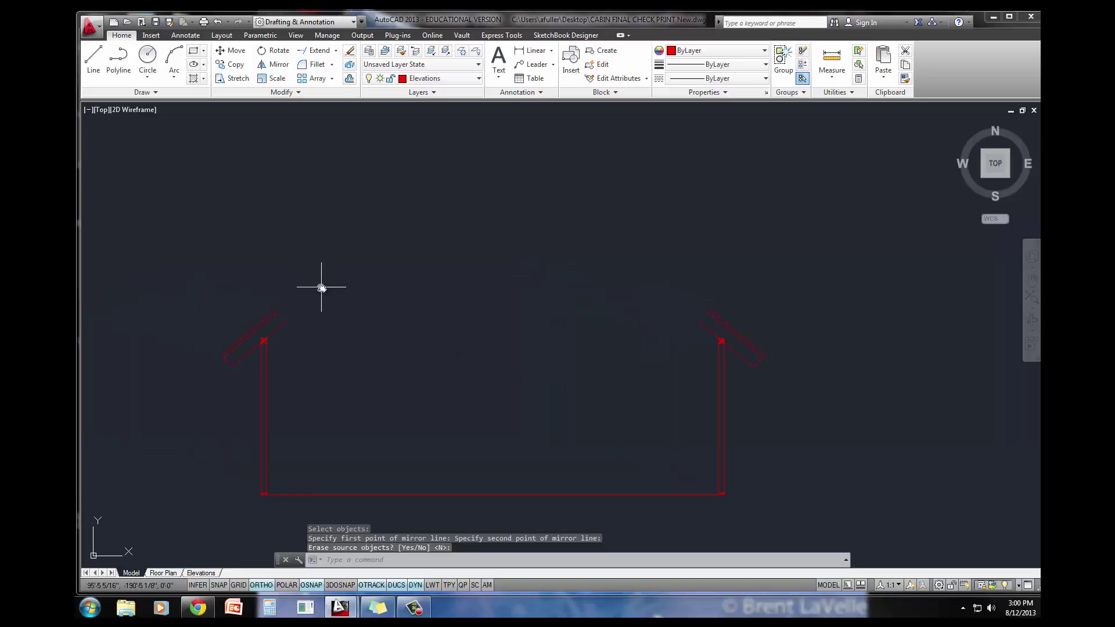
- Join the two lowest roof lines at the peak with a Fillet of radius 0, using the Multiple option
{"action": "left_click", "coordinate": [317, 65]}
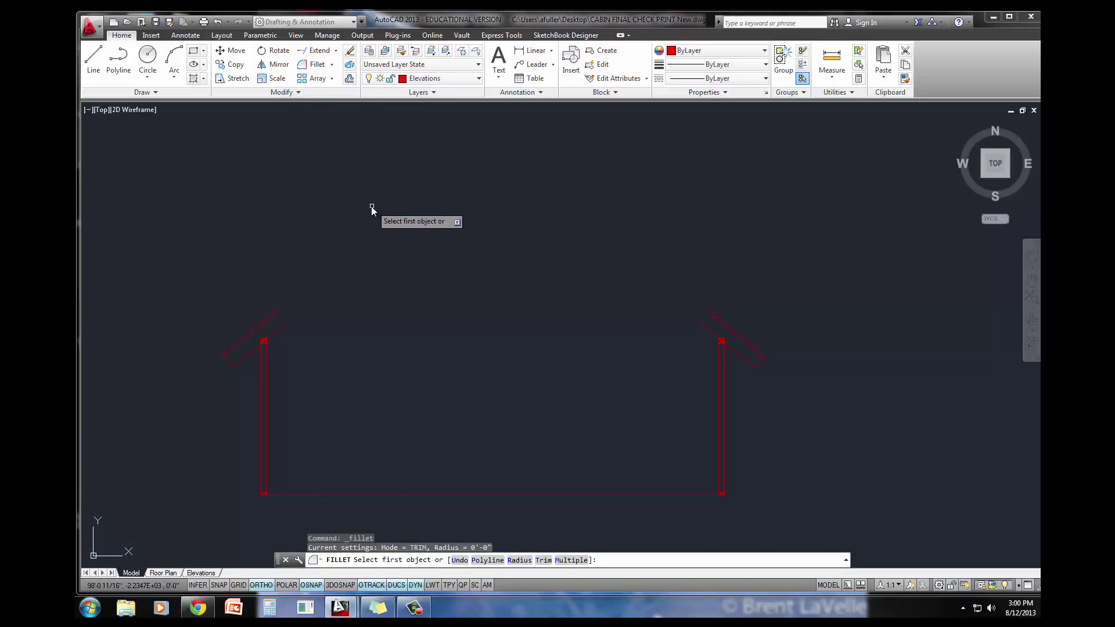
{"action": "type", "text": "r"}
{"action": "key", "text": "Return"}
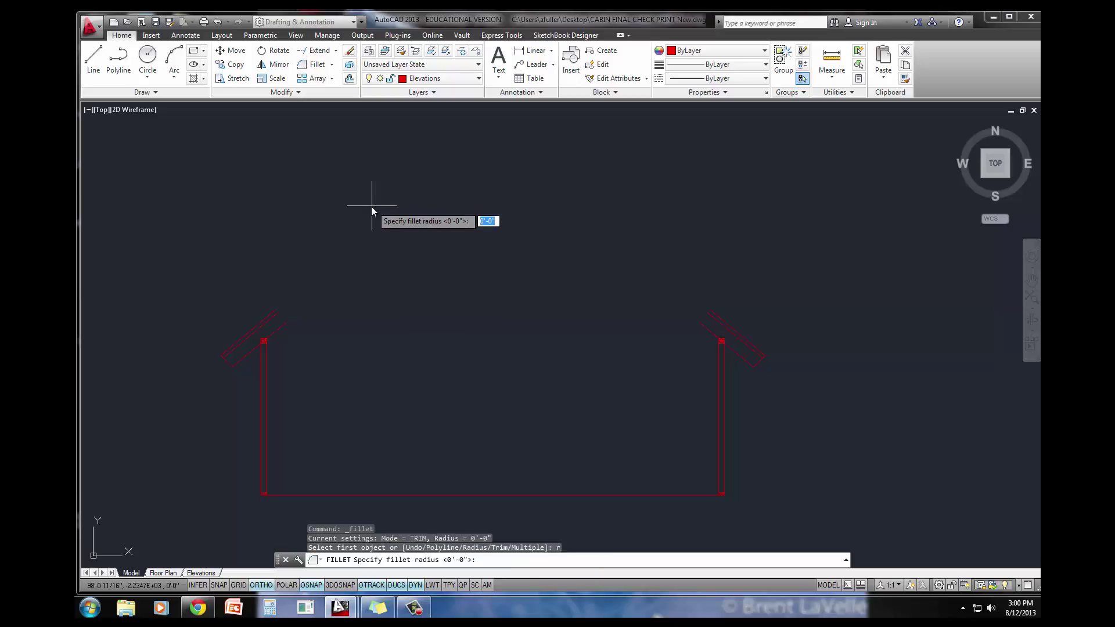
{"action": "type", "text": "0"}
{"action": "key", "text": "Return"}
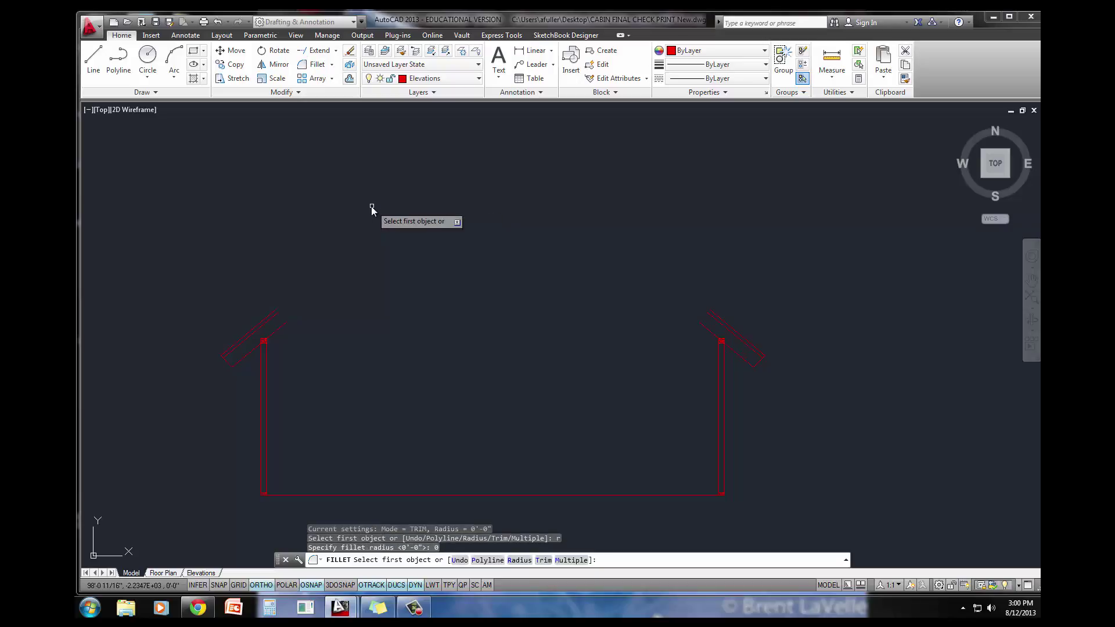
{"action": "type", "text": "m"}
{"action": "key", "text": "Return"}
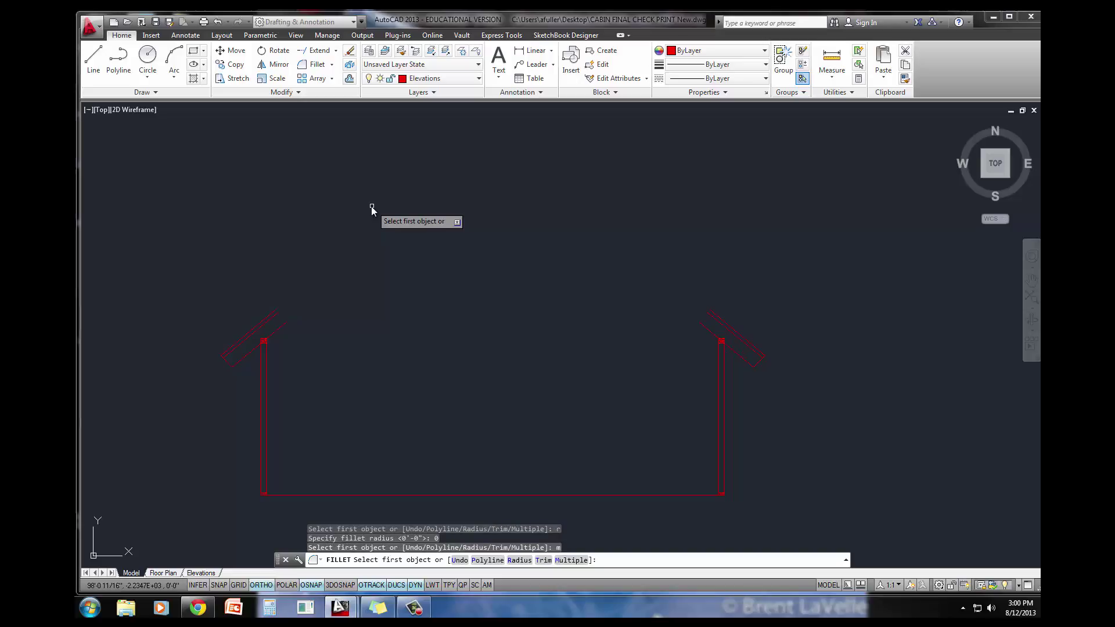
{"action": "left_click", "coordinate": [282, 327]}
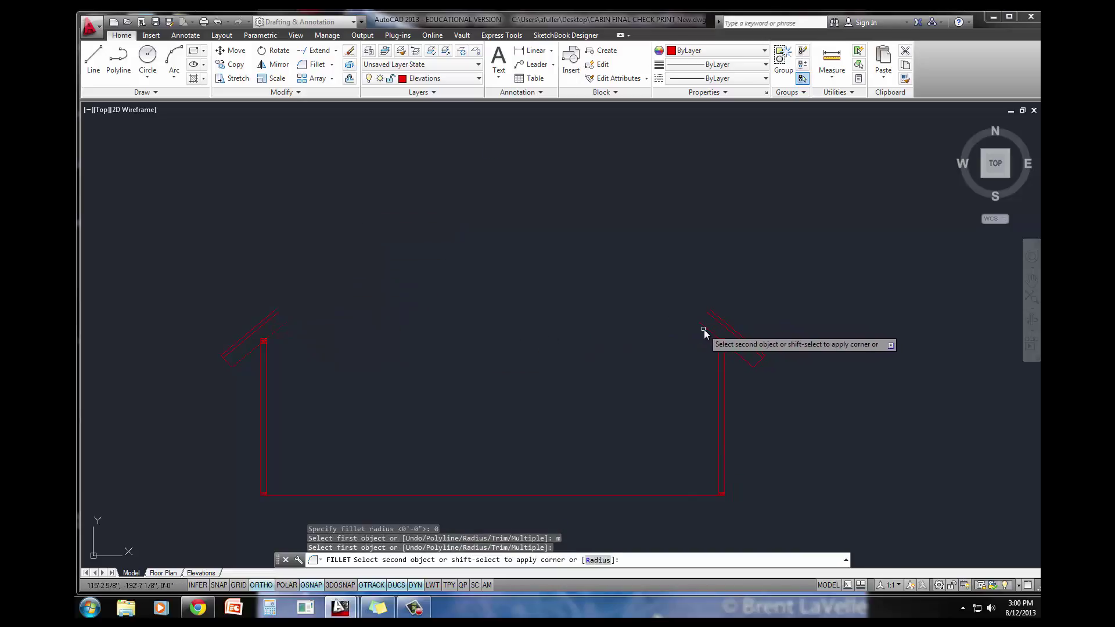
{"action": "left_click", "coordinate": [710, 328]}
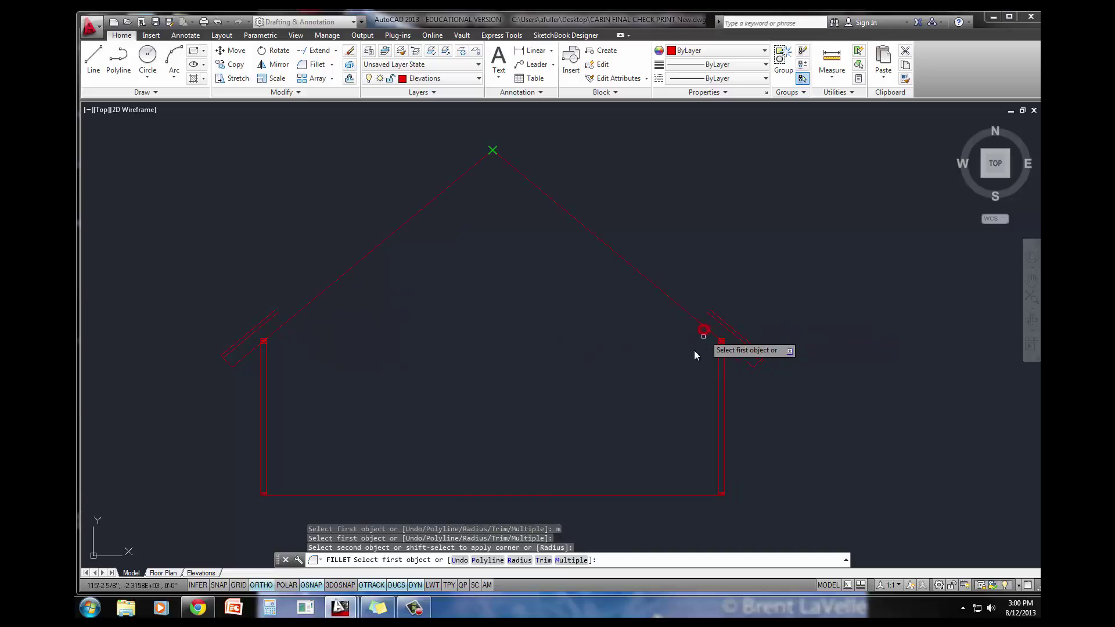
- Fillet the remaining two pairs of roof lines at radius 0 so each pair meets at the peak
{"action": "left_click", "coordinate": [717, 324]}
{"action": "left_click", "coordinate": [273, 320]}
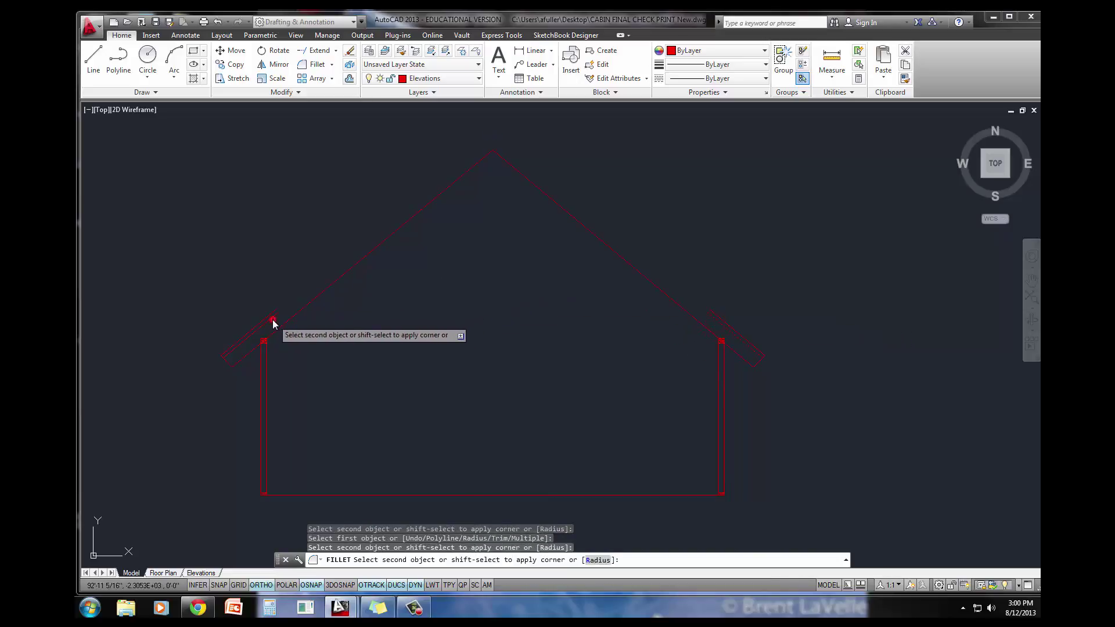
{"action": "left_click", "coordinate": [271, 314]}
{"action": "left_click", "coordinate": [270, 312]}
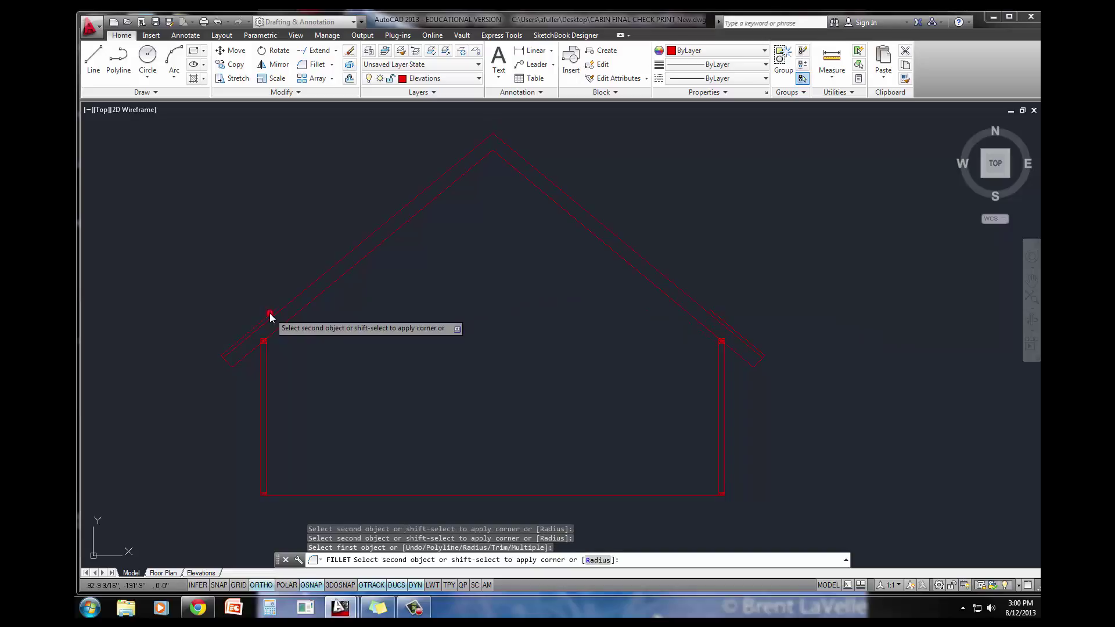
{"action": "left_click", "coordinate": [723, 321]}
{"action": "key", "text": "Escape"}
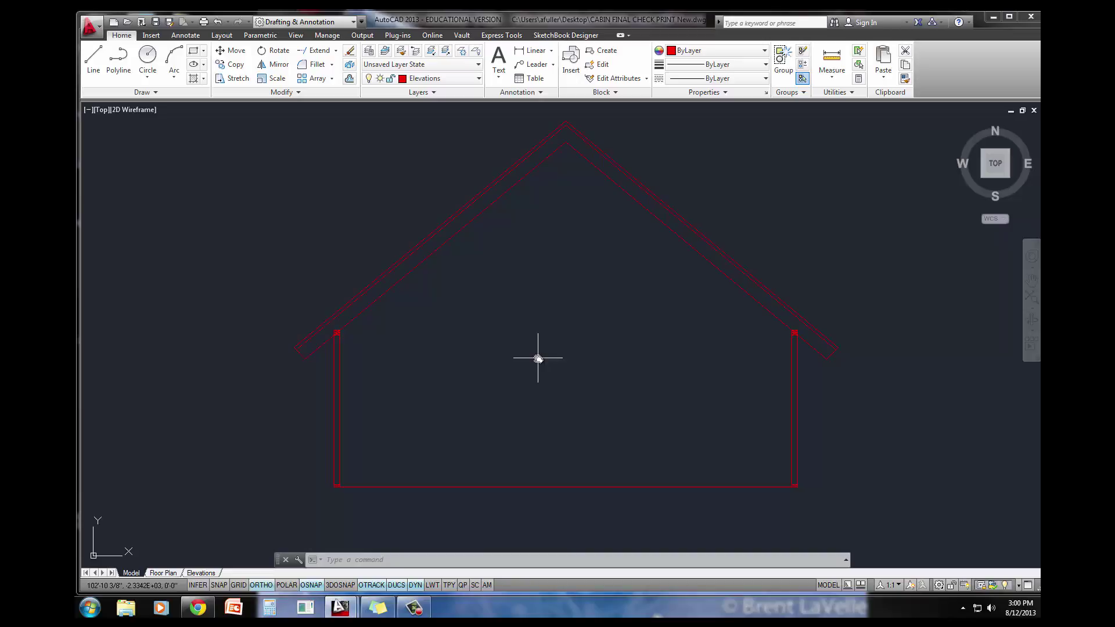
- Copy the left wall with its plates 8' to the left
{"action": "middle_click_drag", "start_coordinate": [465, 367], "coordinate": [510, 366]}
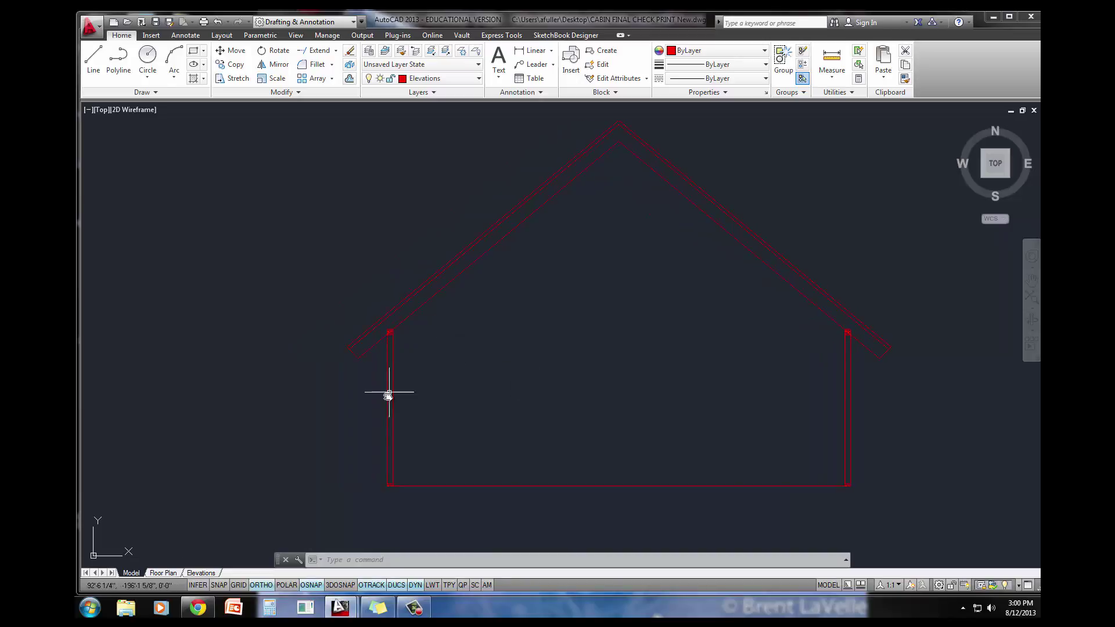
{"action": "left_click", "coordinate": [233, 65]}
{"action": "left_click", "coordinate": [368, 294]}
{"action": "left_click", "coordinate": [417, 493]}
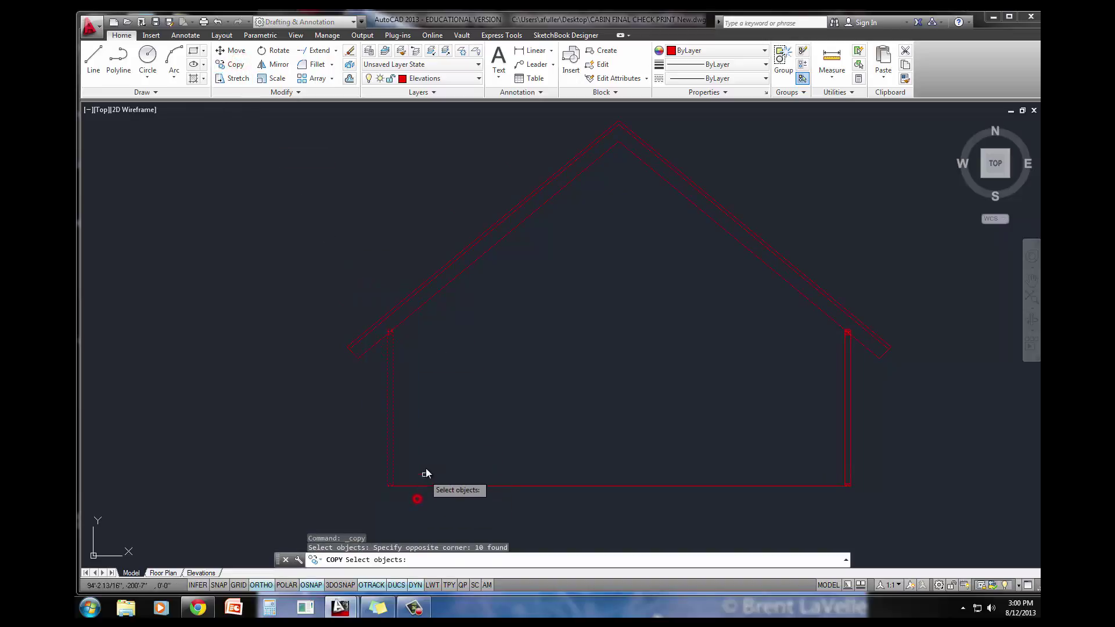
{"action": "key", "text": "Return"}
{"action": "left_click", "coordinate": [423, 452]}
{"action": "type", "text": "8'"}
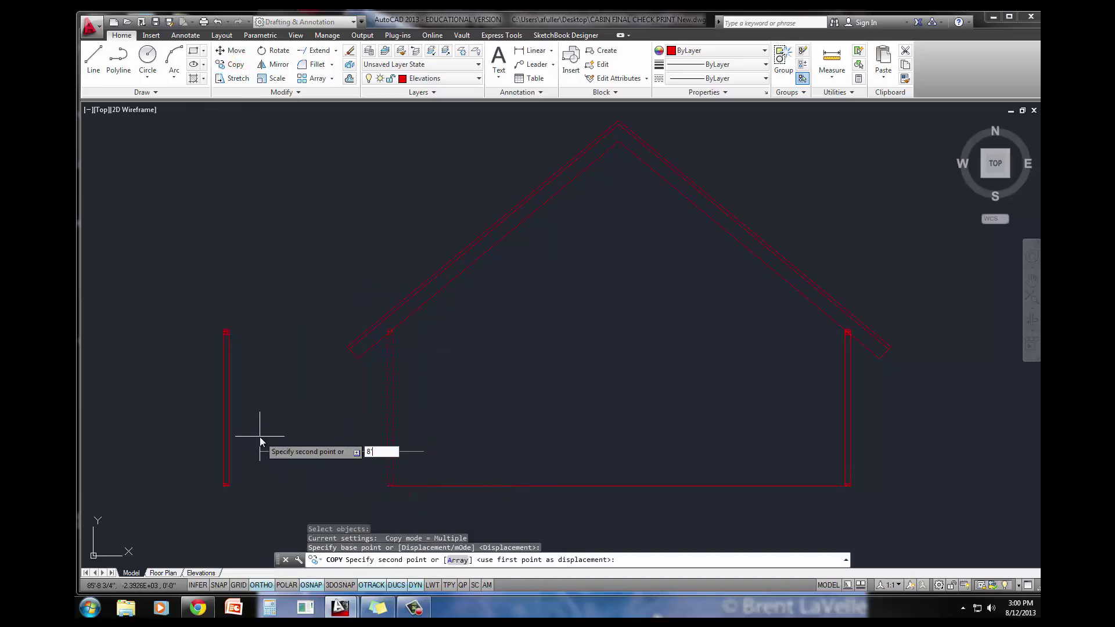
{"action": "key", "text": "Return"}
{"action": "key", "text": "Return"}
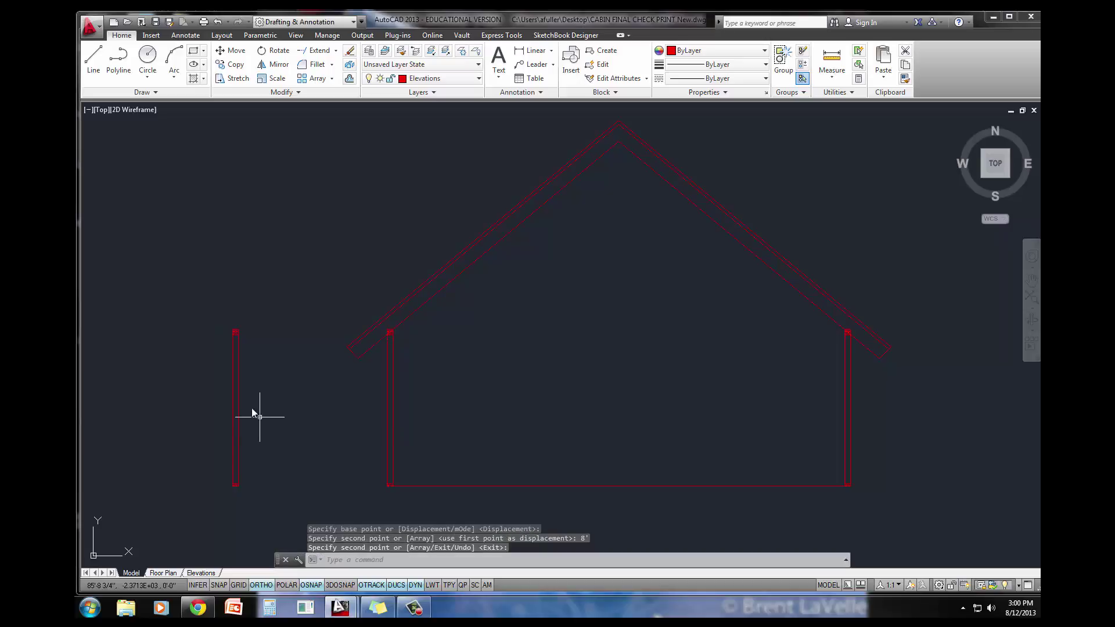
- Draw a closed pitch triangle, 12" to the right and 4" up, from the copied wall's upper-right corner
{"action": "scroll", "coordinate": [228, 329], "scroll_direction": "up", "scroll_amount": 4}
{"action": "scroll", "coordinate": [228, 328], "scroll_direction": "up", "scroll_amount": 1}
{"action": "type", "text": "l"}
{"action": "key", "text": "Return"}
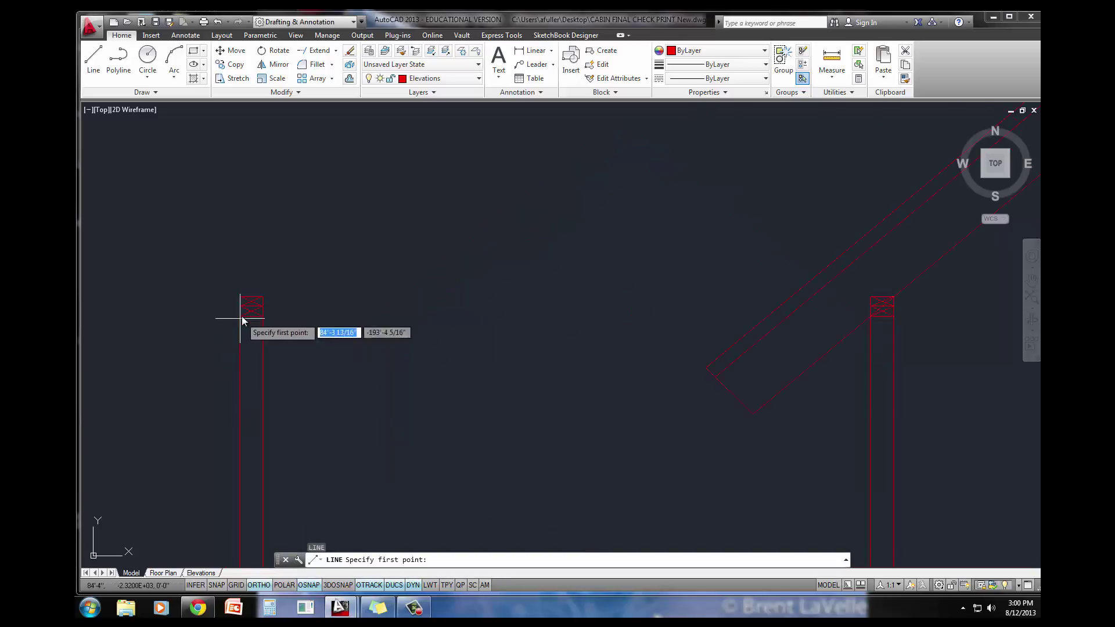
{"action": "left_click", "coordinate": [260, 299]}
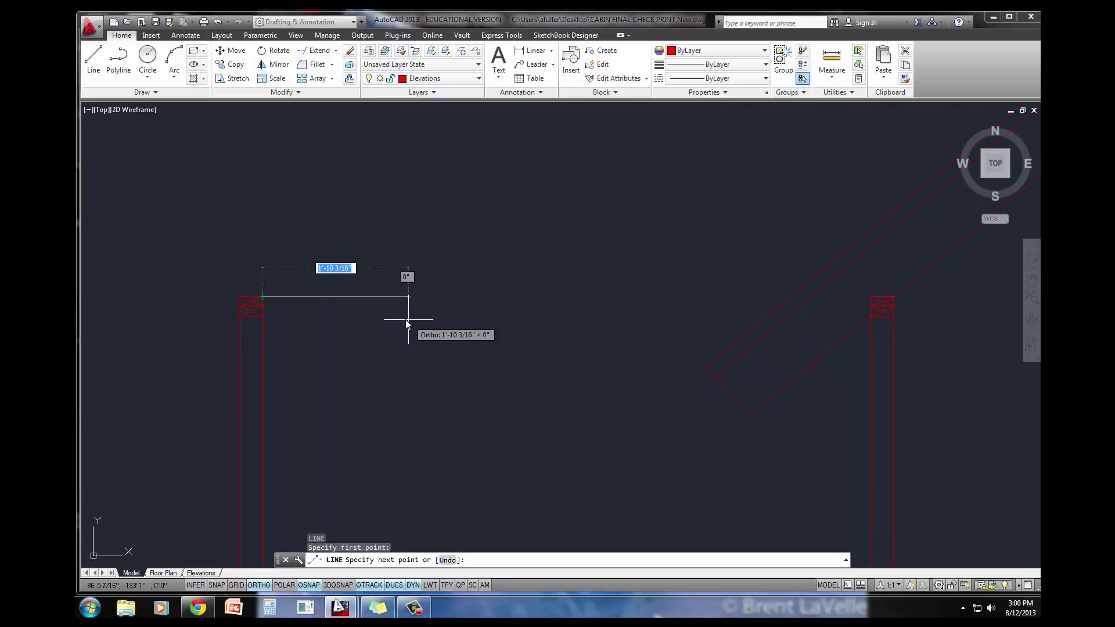
{"action": "type", "text": "12"}
{"action": "key", "text": "Return"}
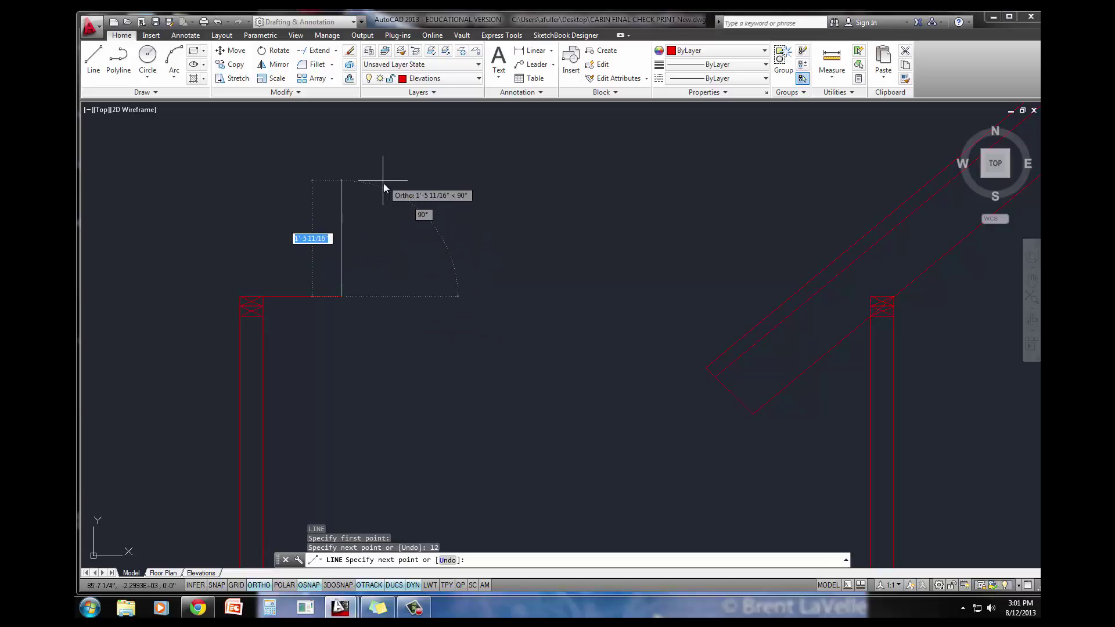
{"action": "type", "text": "4"}
{"action": "key", "text": "Return"}
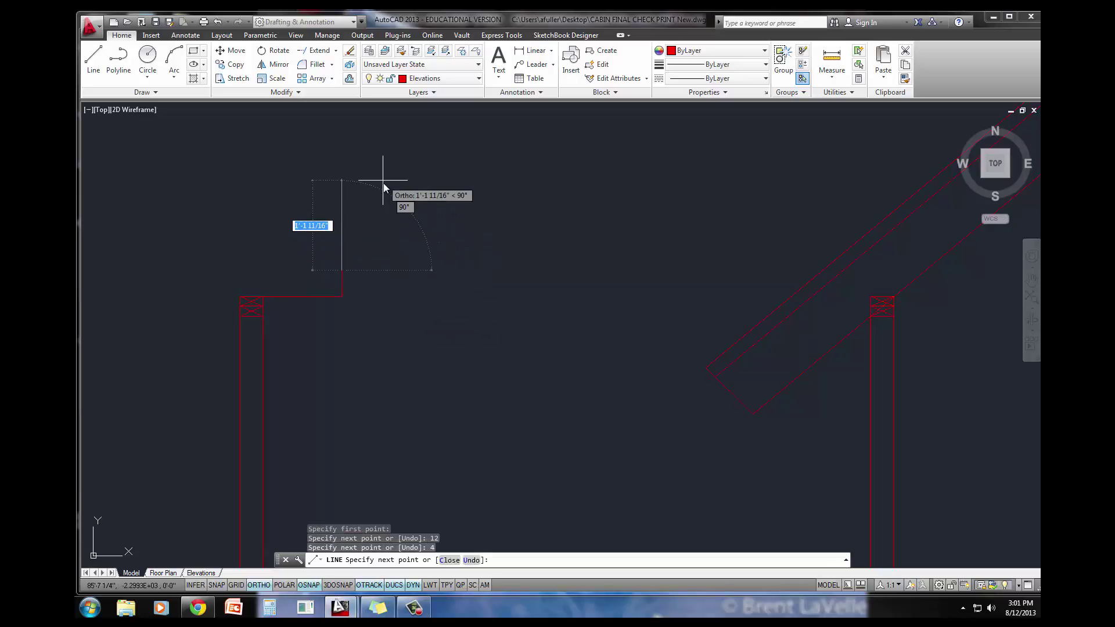
{"action": "type", "text": "c"}
{"action": "key", "text": "Return"}
- Delete the horizontal and vertical legs of the pitch triangle, keeping only the sloped line
{"action": "left_click", "coordinate": [361, 317]}
{"action": "left_click", "coordinate": [336, 293]}
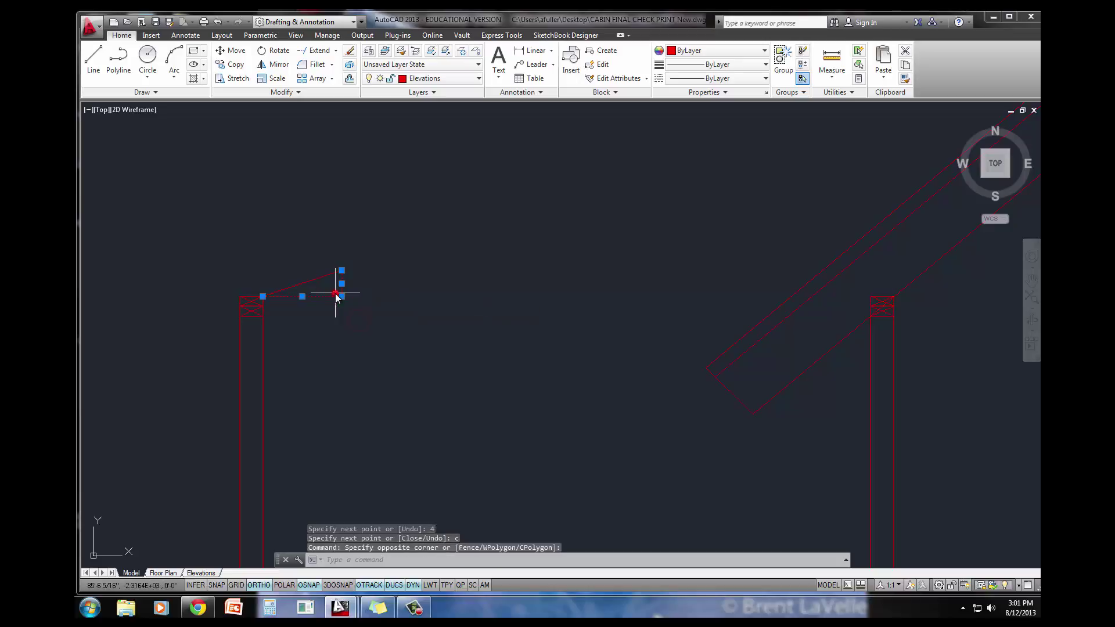
{"action": "key", "text": "Delete"}
- Offset the copied wall's outline 1'6" outward to make an overhang guide rectangle
{"action": "middle_click_drag", "start_coordinate": [306, 317], "coordinate": [324, 317]}
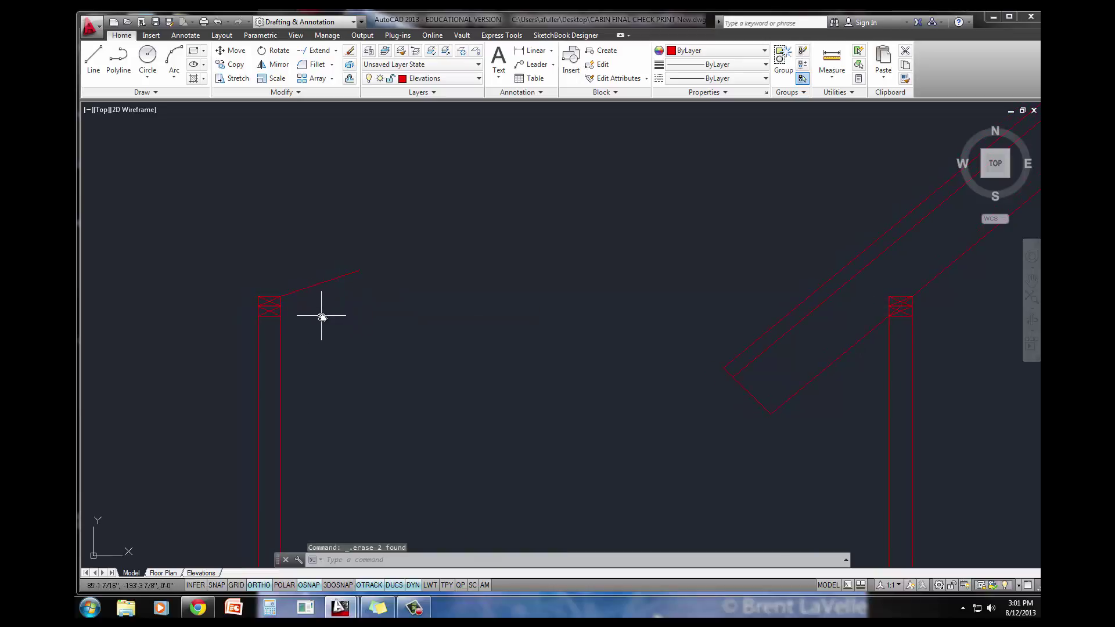
{"action": "type", "text": "o"}
{"action": "key", "text": "Return"}
{"action": "type", "text": "1"}
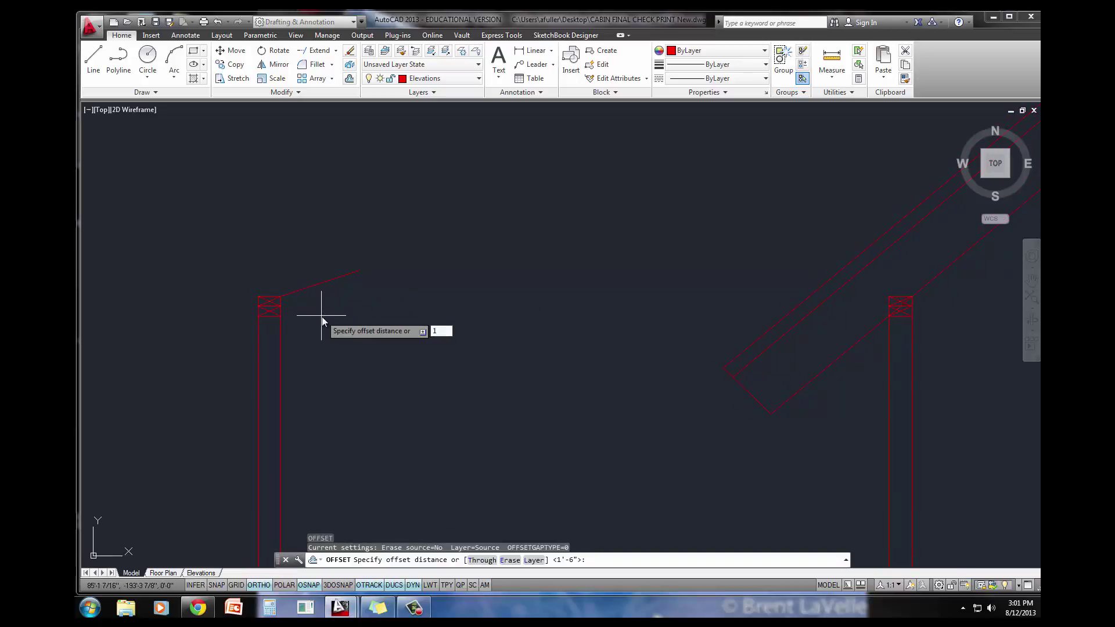
{"action": "type", "text": "'6"}
{"action": "key", "text": "Return"}
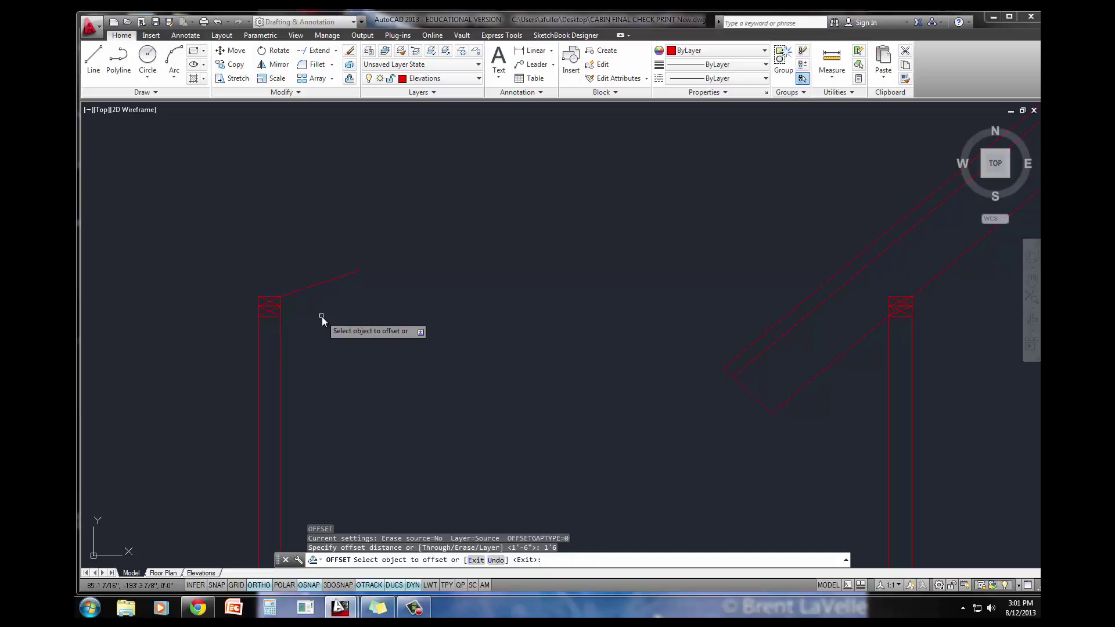
{"action": "left_click", "coordinate": [258, 368]}
{"action": "left_click", "coordinate": [209, 363]}
{"action": "key", "text": "Escape"}
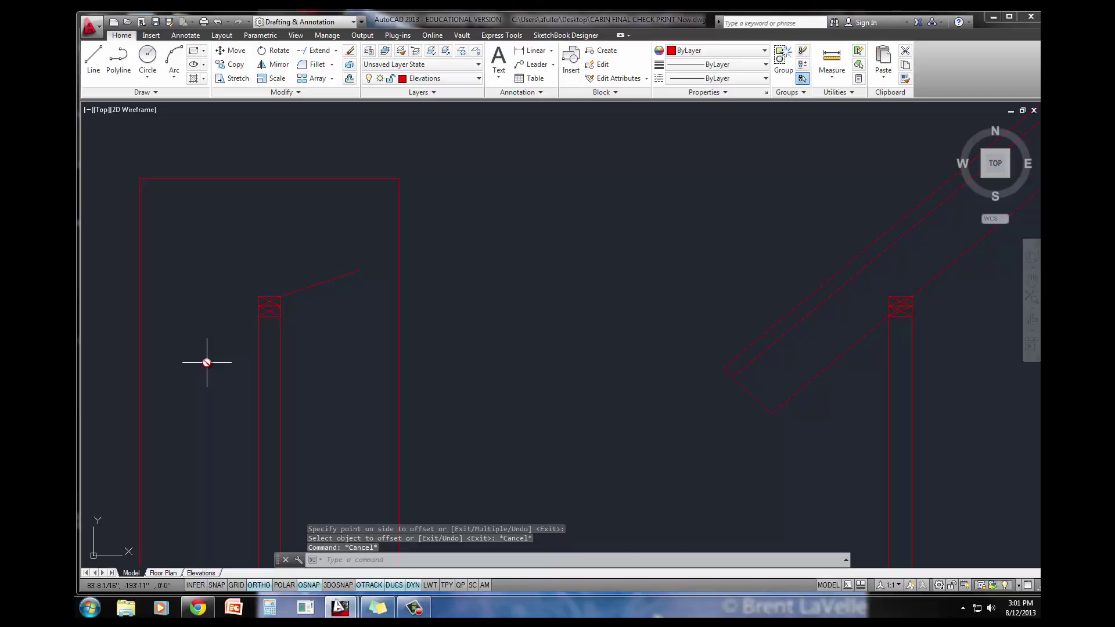
- Offset the sloped 4-in-12 line 10" upward
{"action": "type", "text": "o"}
{"action": "key", "text": "Return"}
{"action": "type", "text": "10"}
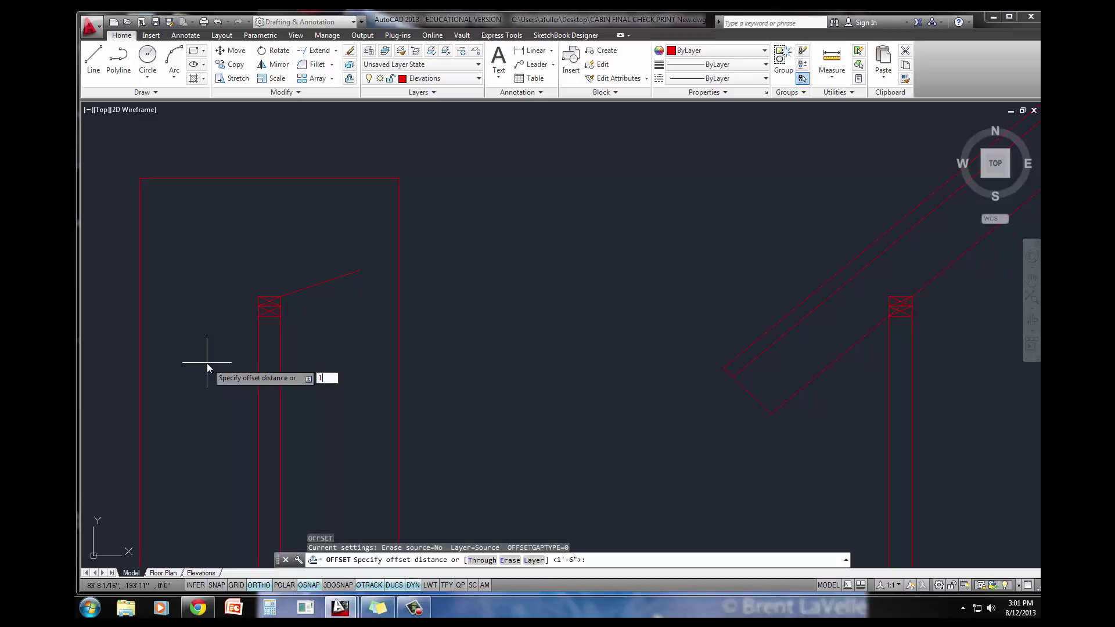
{"action": "key", "text": "Return"}
{"action": "left_click", "coordinate": [342, 277]}
{"action": "left_click", "coordinate": [317, 250]}
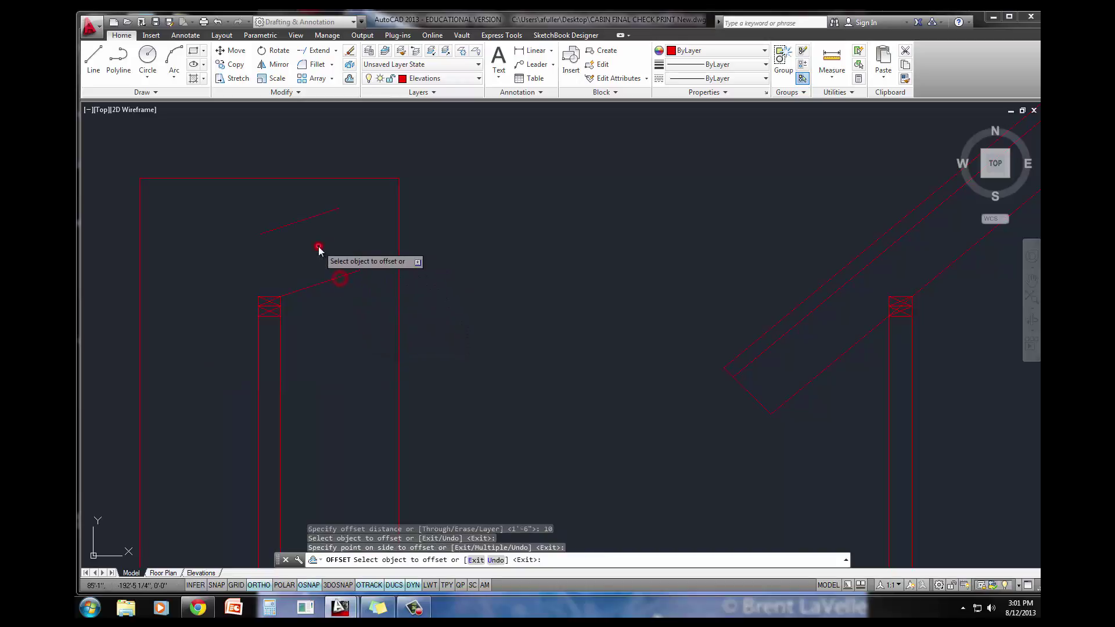
- Offset the original sloped line 8" upward to add the middle roof line
{"action": "key", "text": "Return"}
{"action": "key", "text": "Return"}
{"action": "type", "text": "8"}
{"action": "key", "text": "Return"}
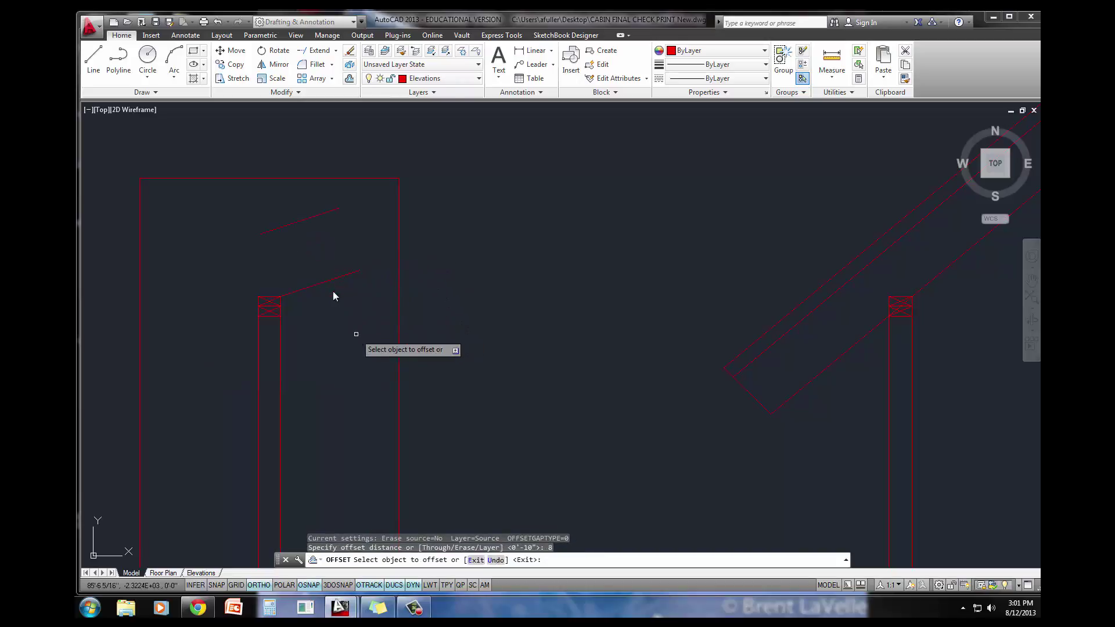
{"action": "left_click", "coordinate": [325, 285]}
{"action": "left_click", "coordinate": [319, 274]}
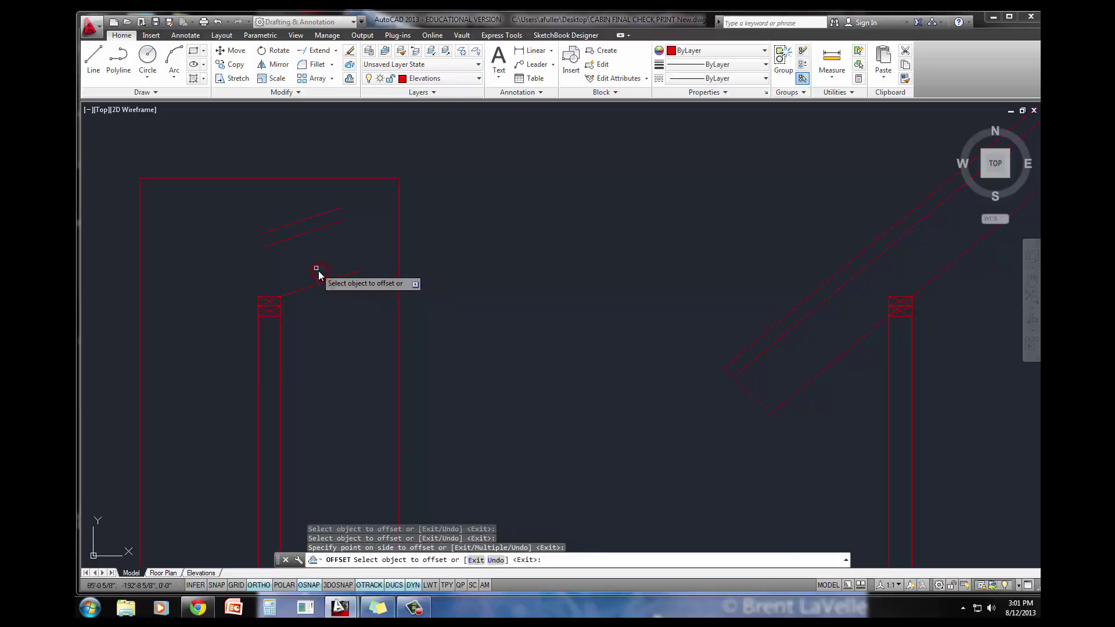
{"action": "key", "text": "Return"}
- Extend the three 4-in-12 roof lines outward to the outer edge of the overhang guide rectangle
{"action": "type", "text": "ex"}
{"action": "key", "text": "Return"}
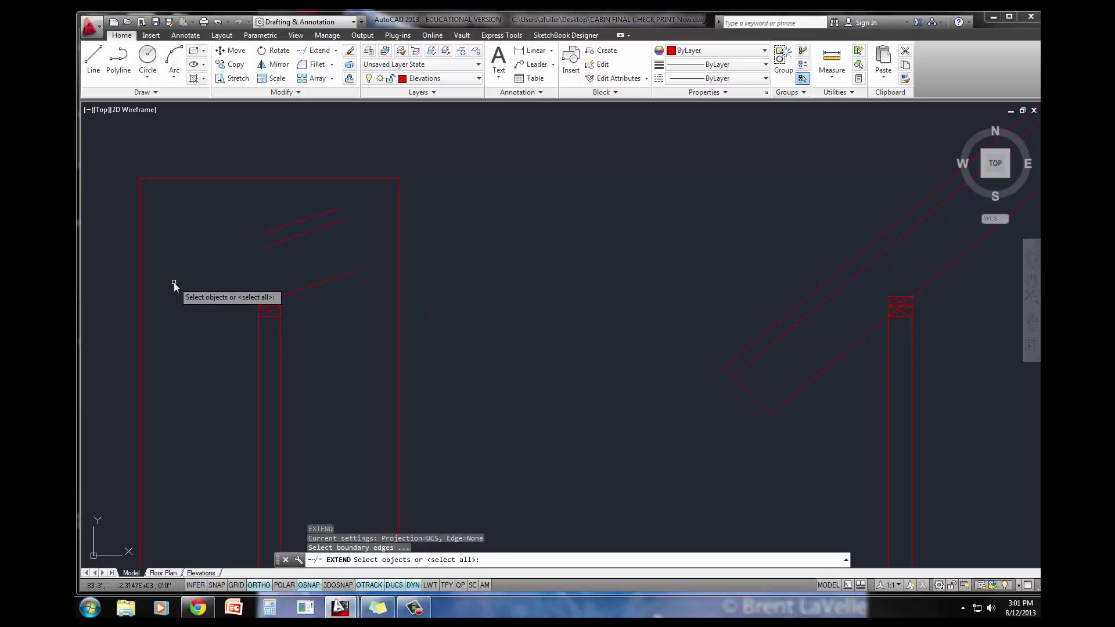
{"action": "left_click", "coordinate": [137, 282]}
{"action": "left_click", "coordinate": [140, 300]}
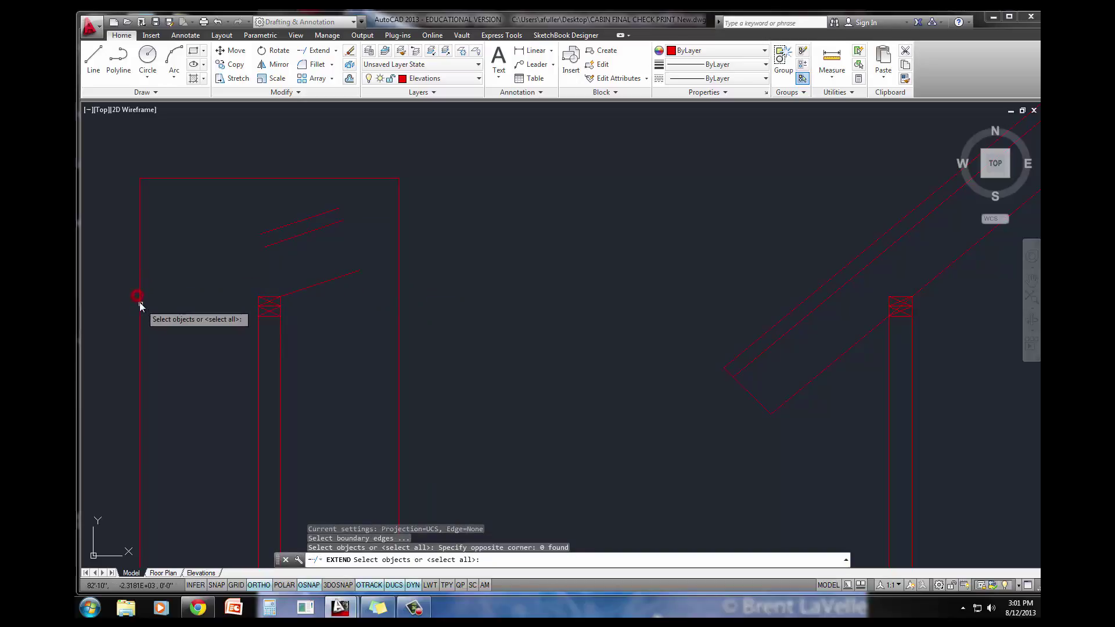
{"action": "left_click", "coordinate": [140, 302]}
{"action": "key", "text": "Return"}
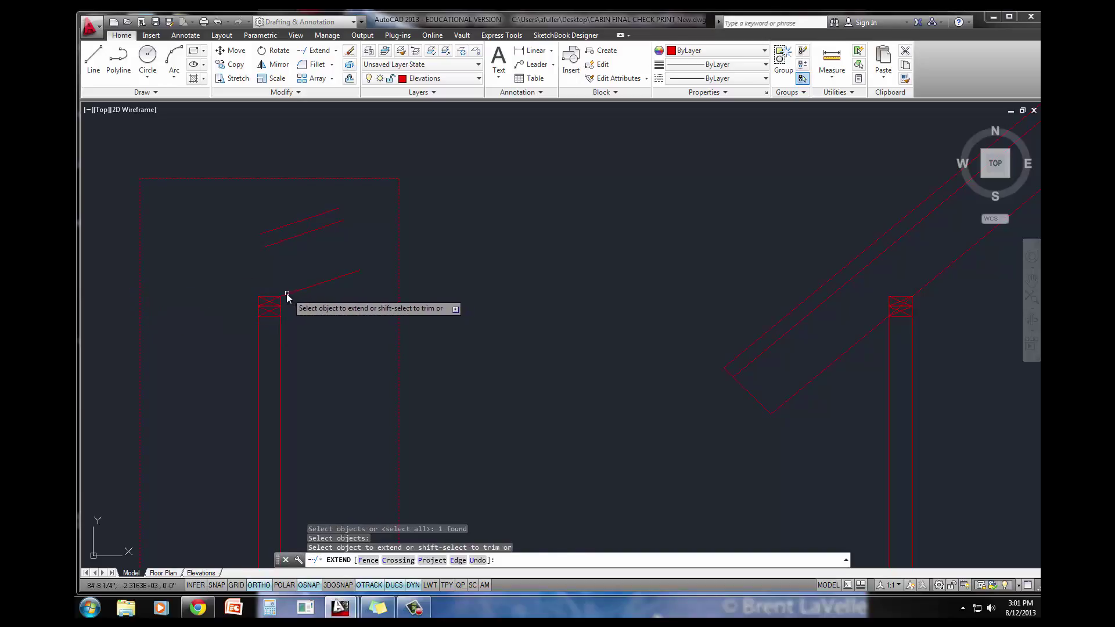
{"action": "left_click", "coordinate": [287, 294]}
{"action": "left_click", "coordinate": [270, 247]}
{"action": "left_click", "coordinate": [268, 233]}
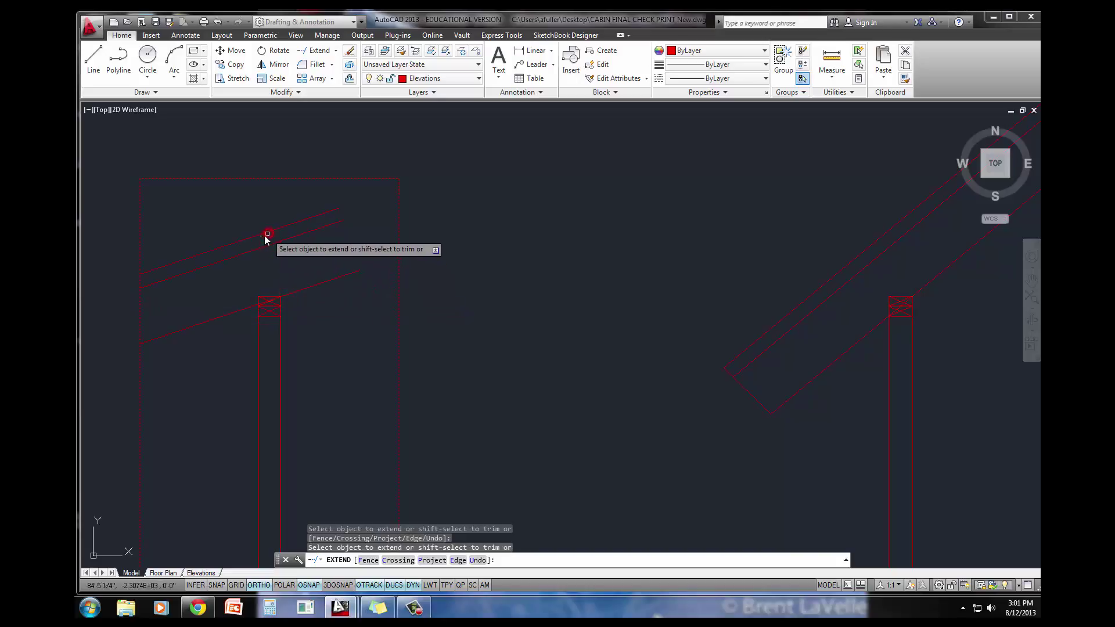
{"action": "key", "text": "Escape"}
{"action": "key", "text": "Escape"}
- Delete the overhang guide rectangle around the side wall
{"action": "left_click", "coordinate": [170, 213]}
{"action": "left_click", "coordinate": [137, 196]}
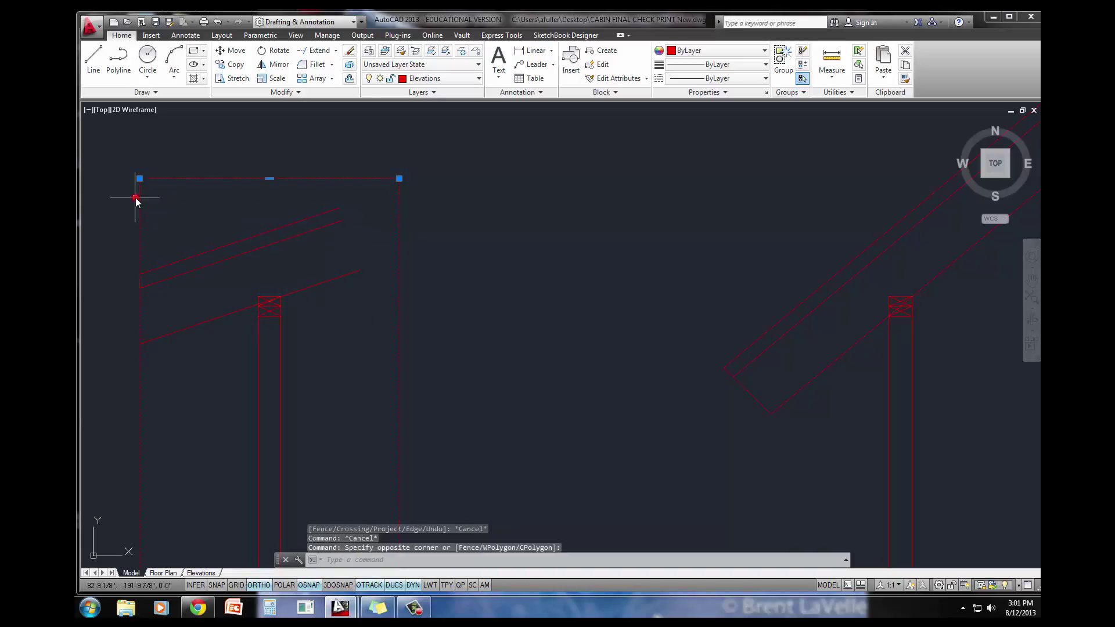
{"action": "key", "text": "Delete"}
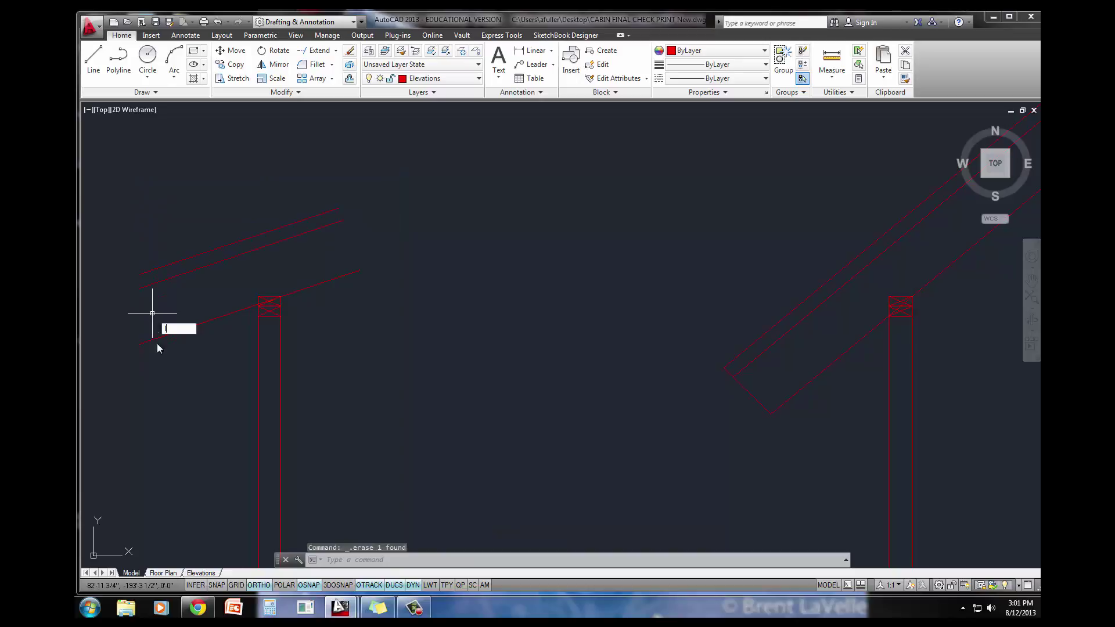
- Draw a line about 1'-4 5/16" long at 135° from the lower roof line's outer end
{"action": "key", "text": "Return"}
{"action": "left_click", "coordinate": [139, 344]}
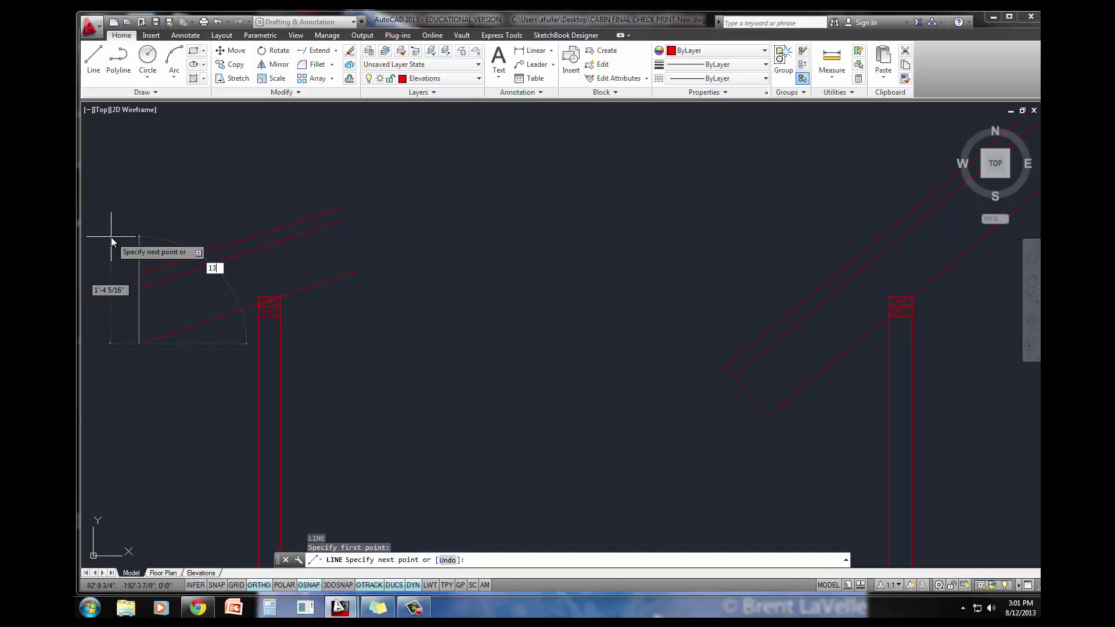
{"action": "type", "text": "135"}
{"action": "key", "text": "Return"}
{"action": "key", "text": "Return"}
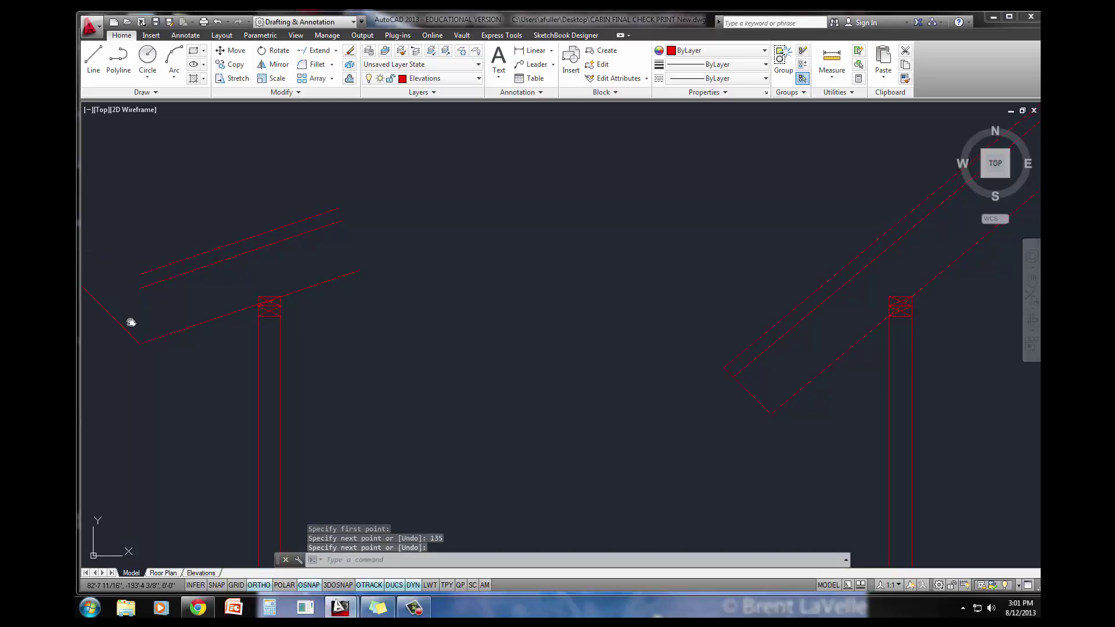
- Extend the middle and upper 4-in-12 roof lines to the 135° end line
{"action": "scroll", "coordinate": [129, 319], "scroll_direction": "down", "scroll_amount": 2}
{"action": "middle_click_drag", "start_coordinate": [130, 319], "coordinate": [247, 333]}
{"action": "scroll", "coordinate": [264, 328], "scroll_direction": "up", "scroll_amount": 2}
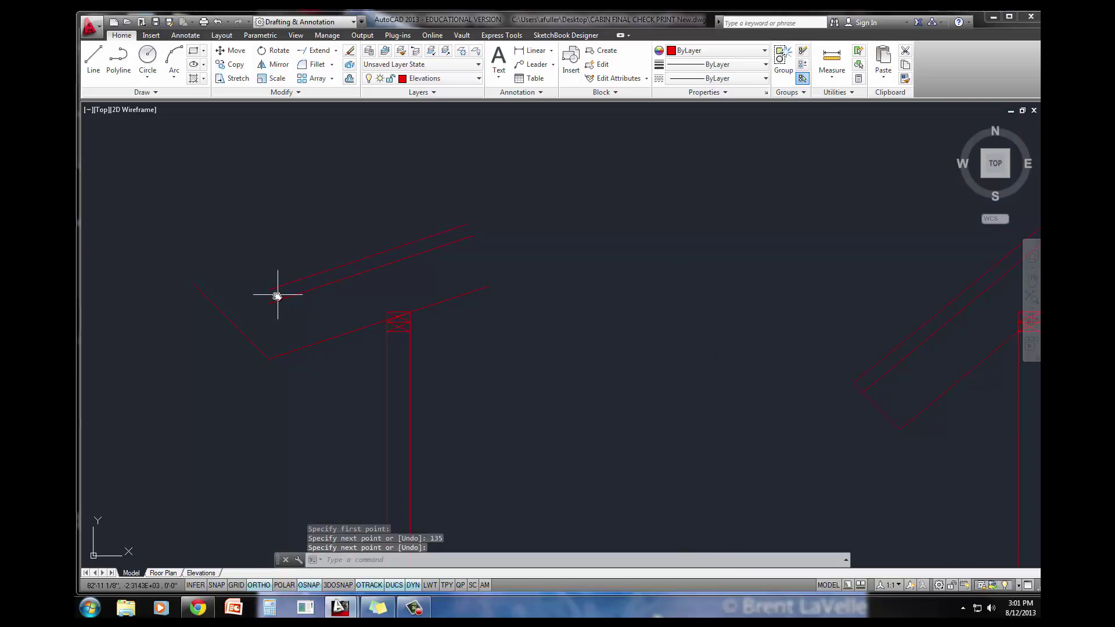
{"action": "type", "text": "ex"}
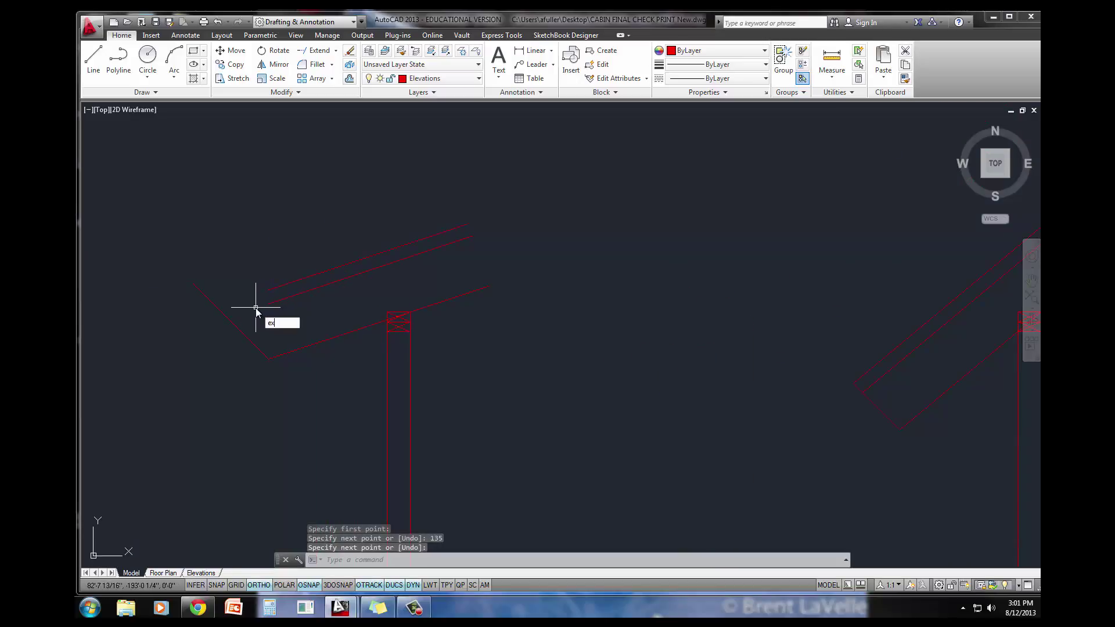
{"action": "key", "text": "Return"}
{"action": "key", "text": "Return"}
{"action": "left_click", "coordinate": [276, 300]}
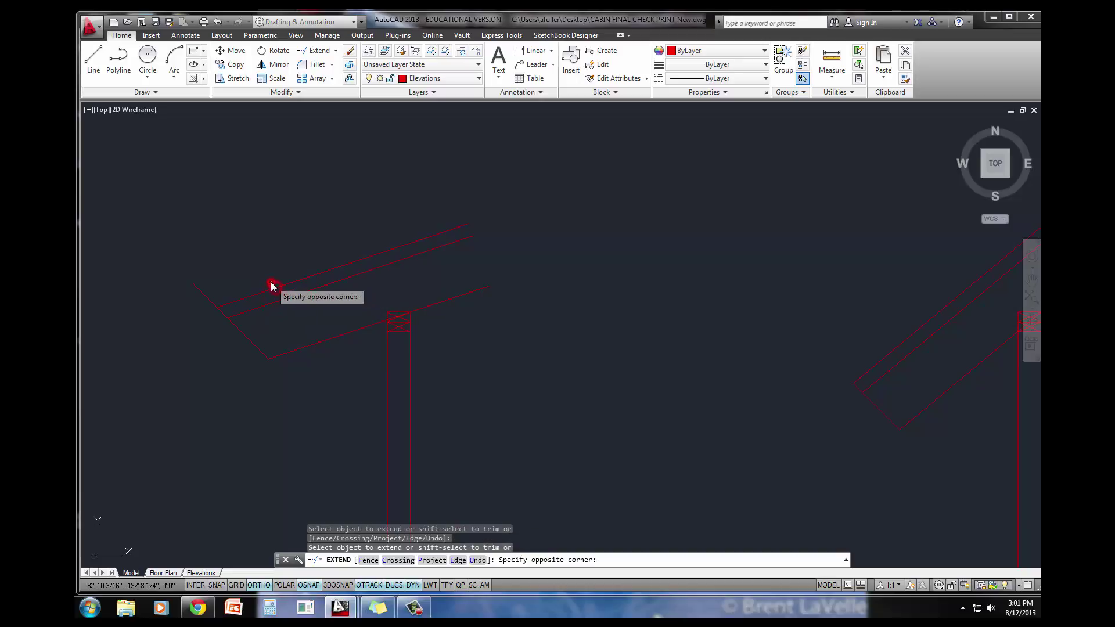
{"action": "key", "text": "Escape"}
{"action": "key", "text": "Escape"}
{"action": "key", "text": "Escape"}
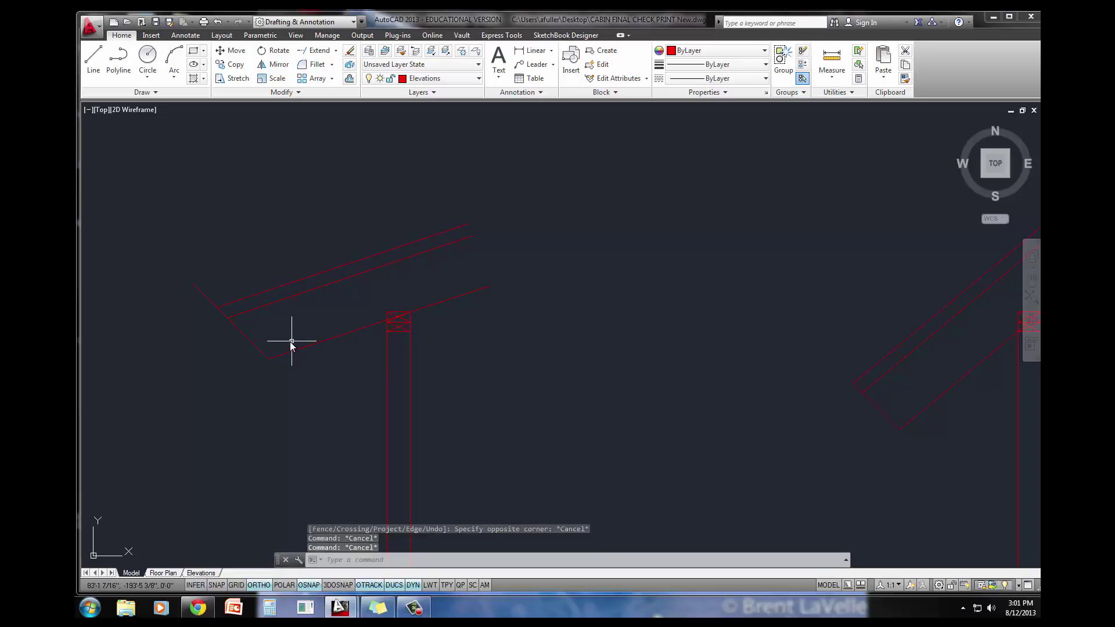
{"action": "middle_click_drag", "start_coordinate": [252, 346], "coordinate": [256, 336]}
{"action": "left_click", "coordinate": [256, 336]}
{"action": "mouse_move", "coordinate": [199, 279]}
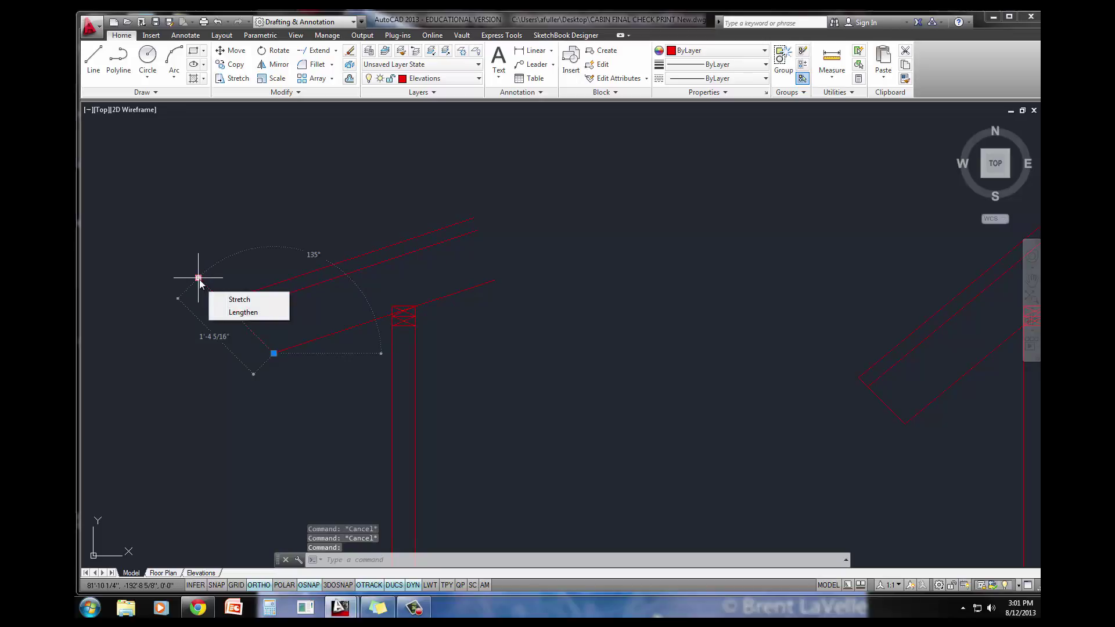
{"action": "key", "text": "Escape"}
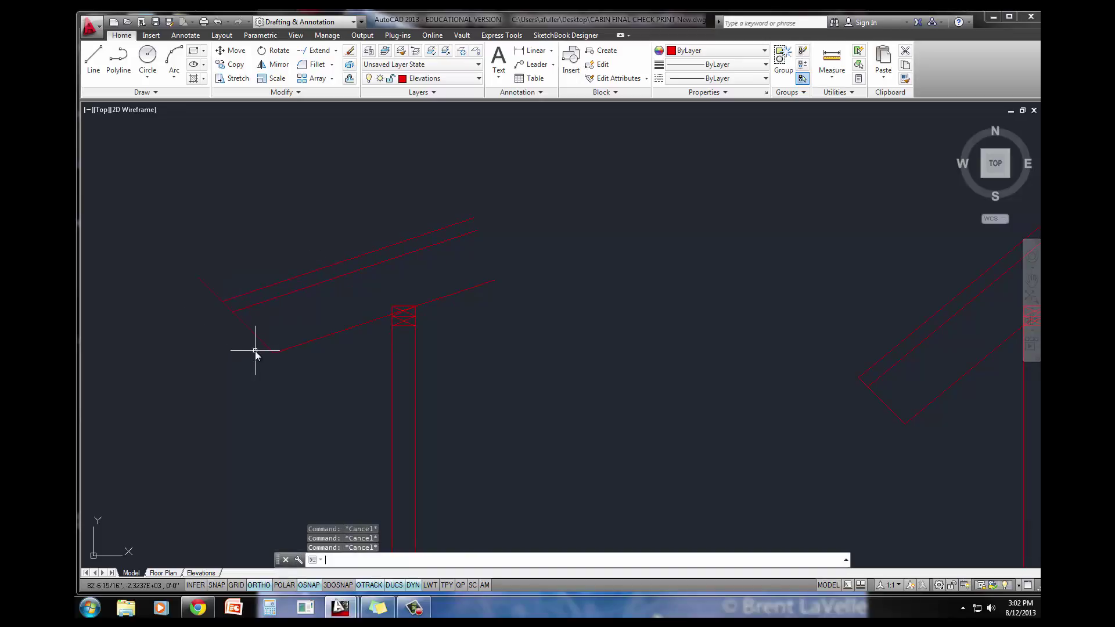
- Draw the eave end line from the lower roof line's outer end perpendicular to the top roof line
{"action": "type", "text": "l"}
{"action": "key", "text": "Return"}
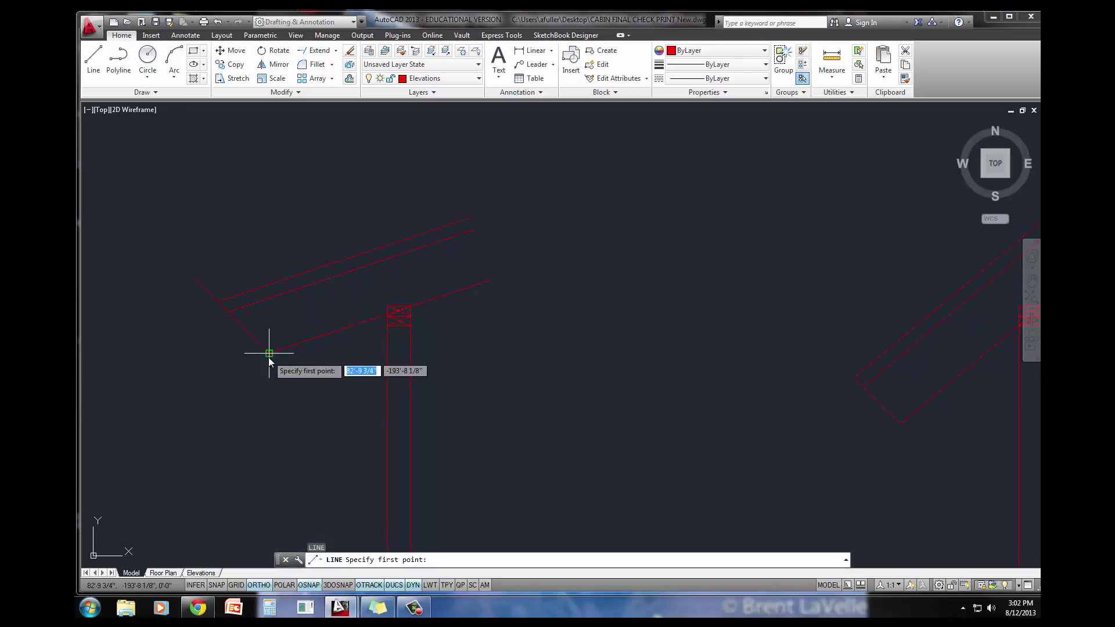
{"action": "left_click", "coordinate": [269, 353]}
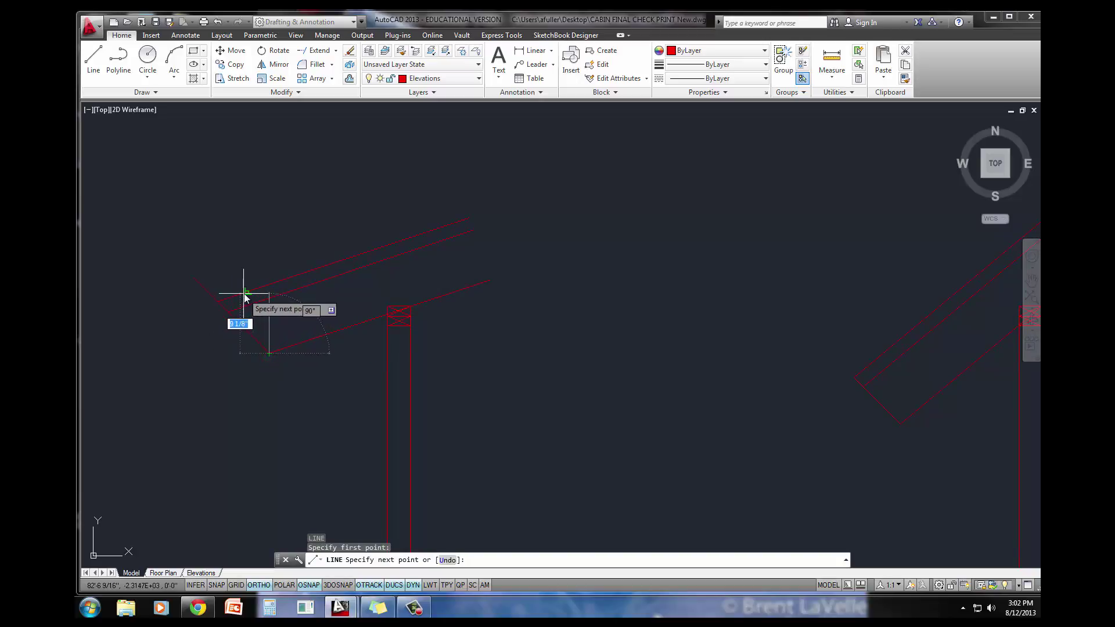
{"action": "left_click", "coordinate": [240, 297]}
{"action": "key", "text": "Escape"}
{"action": "key", "text": "Escape"}
{"action": "key", "text": "Escape"}
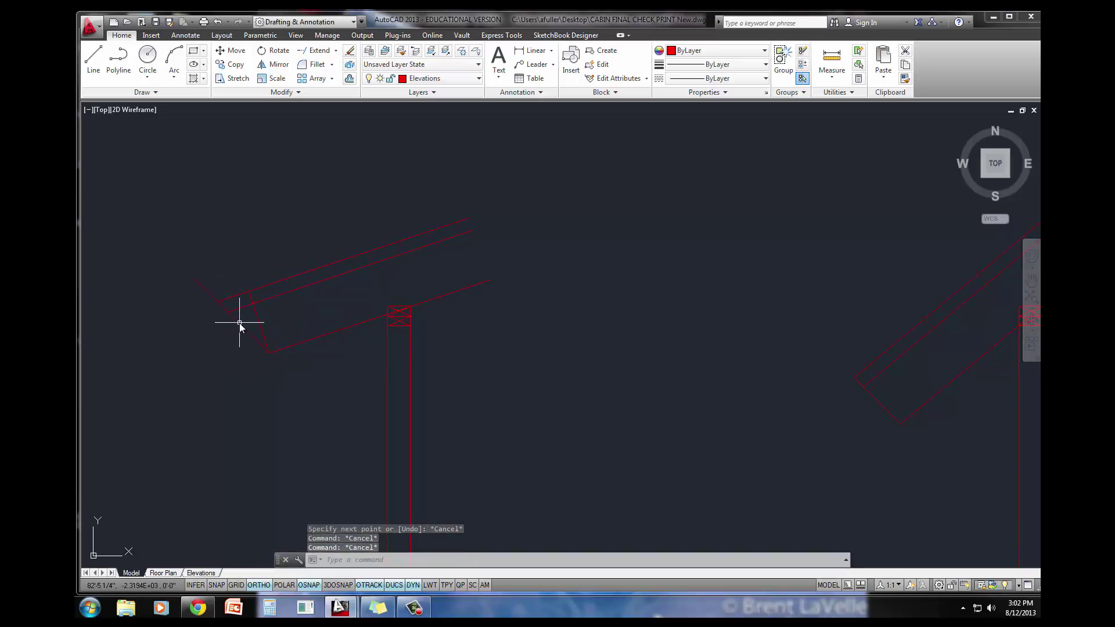
- Delete the 135° line at the eave, keeping the perpendicular end line
{"action": "left_click", "coordinate": [240, 323]}
{"action": "key", "text": "Delete"}
{"action": "left_click", "coordinate": [256, 316]}
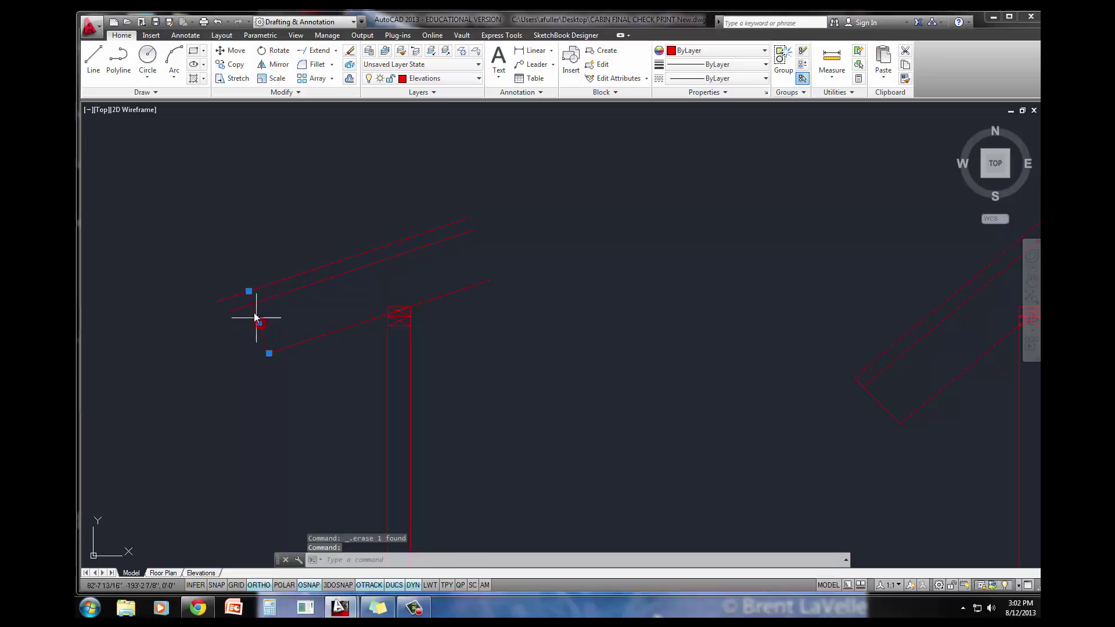
{"action": "mouse_move", "coordinate": [249, 292]}
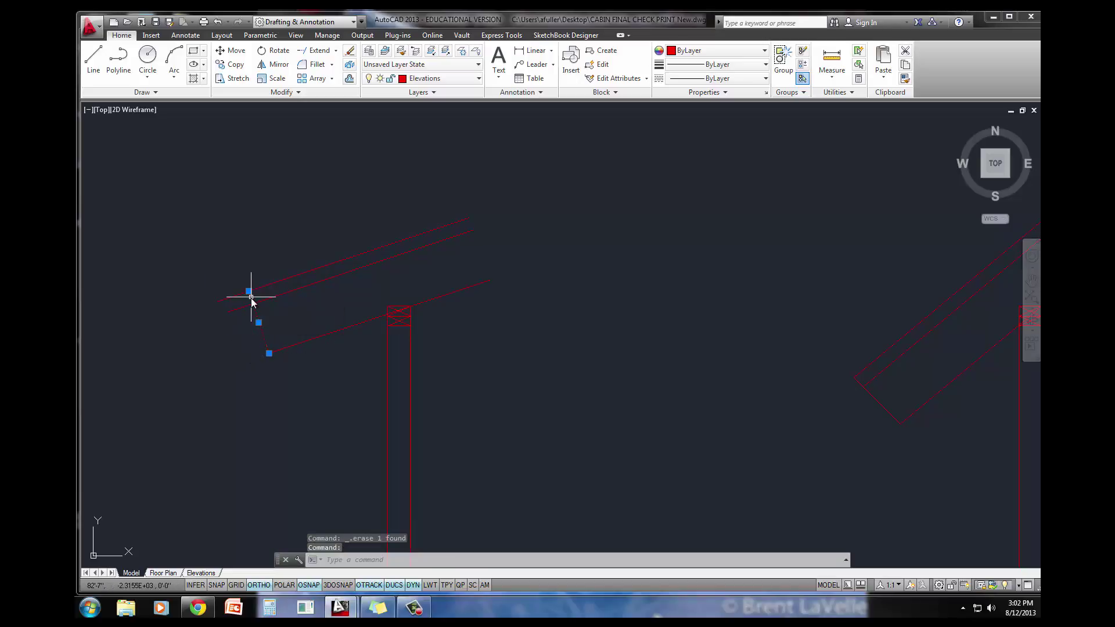
{"action": "key", "text": "Escape"}
- Trim the middle and upper roof lines where they run past the perpendicular eave line
{"action": "type", "text": "tr"}
{"action": "key", "text": "Return"}
{"action": "key", "text": "Return"}
{"action": "left_click", "coordinate": [236, 311]}
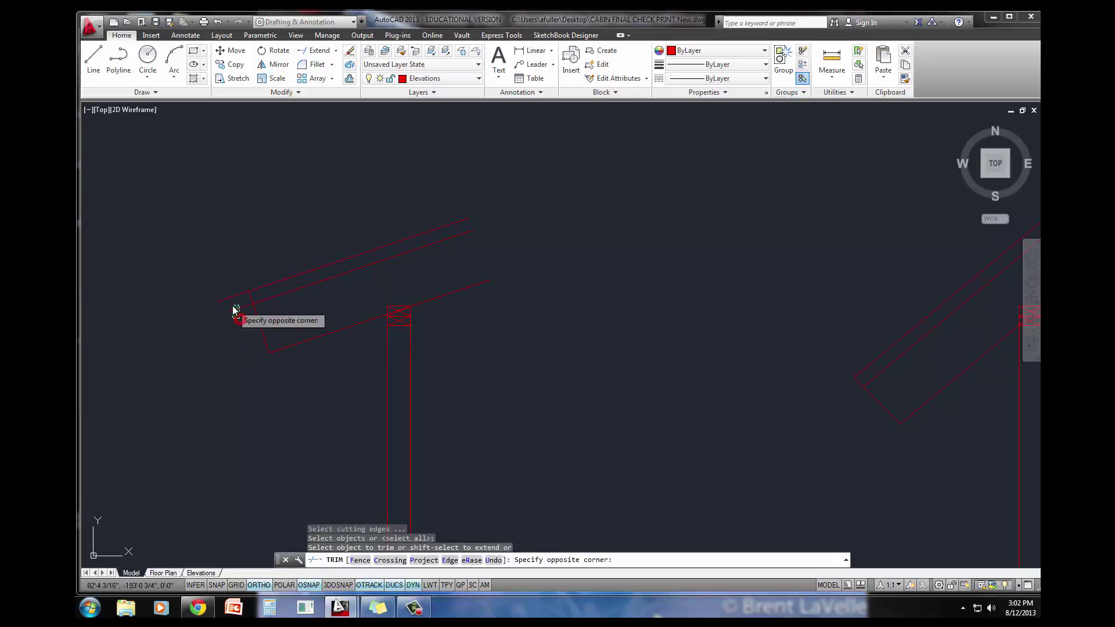
{"action": "left_click", "coordinate": [228, 301]}
{"action": "key", "text": "Escape"}
- Join the top 4-in-12 roof line to the gable's left top line using Fillet in Multiple mode with 0 radius
{"action": "scroll", "coordinate": [322, 361], "scroll_direction": "down", "scroll_amount": 2}
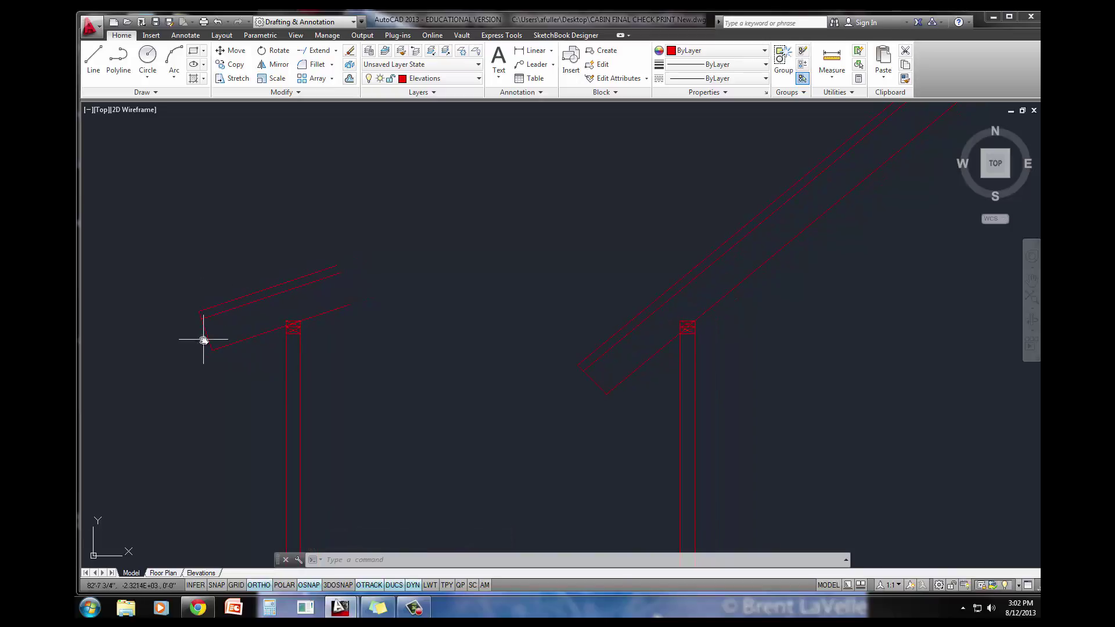
{"action": "scroll", "coordinate": [350, 334], "scroll_direction": "down", "scroll_amount": 2}
{"action": "middle_click_drag", "start_coordinate": [373, 331], "coordinate": [359, 364]}
{"action": "key", "text": "Escape"}
{"action": "key", "text": "Escape"}
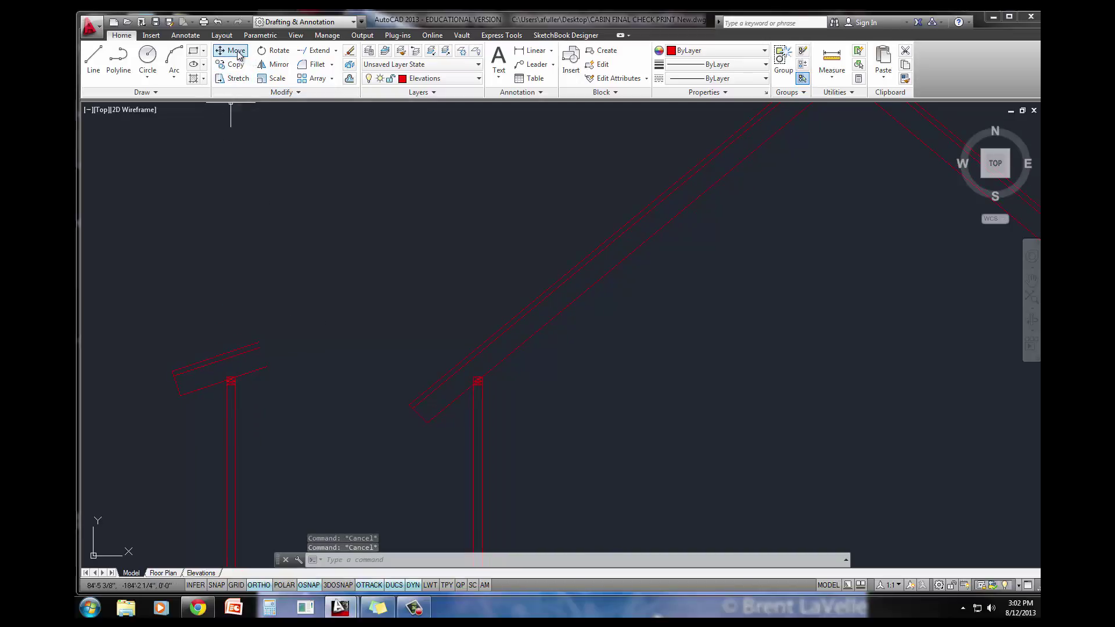
{"action": "left_click", "coordinate": [316, 64]}
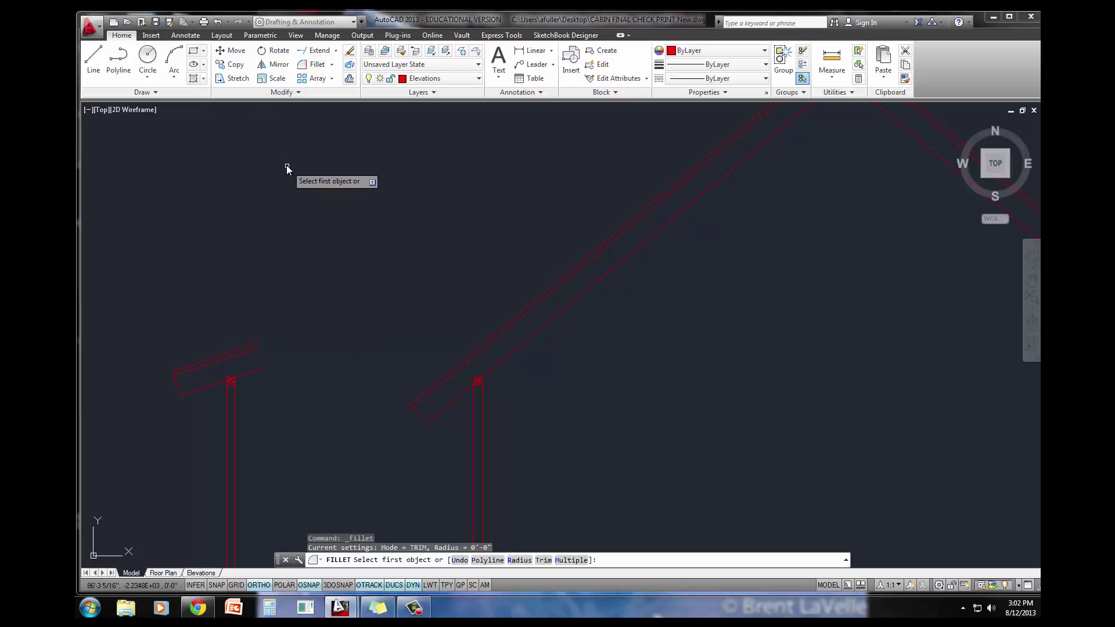
{"action": "type", "text": "m"}
{"action": "key", "text": "Return"}
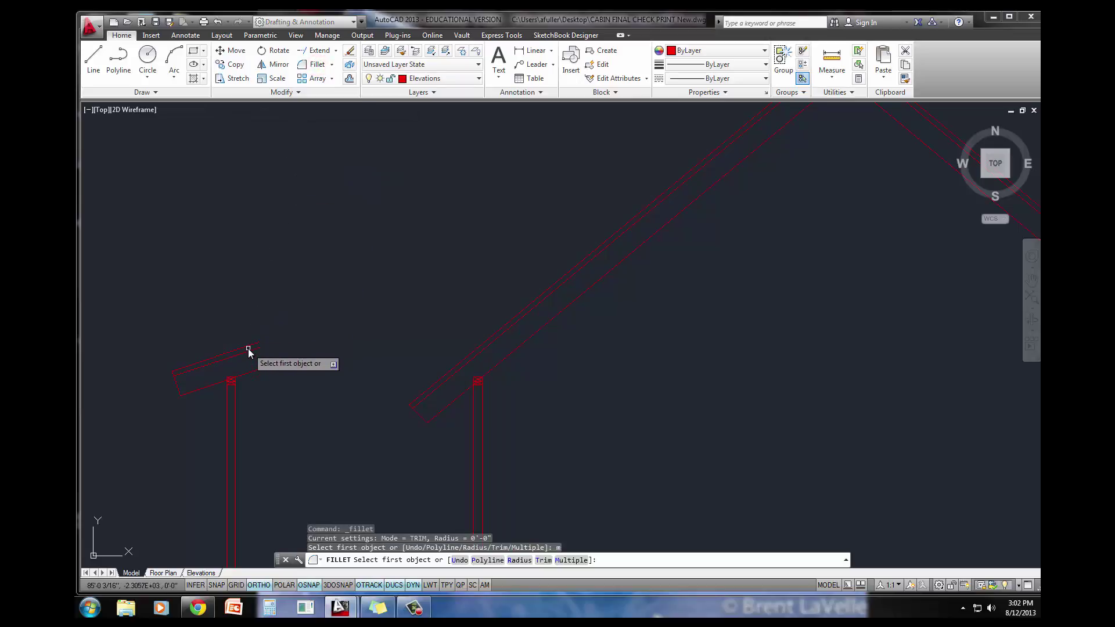
{"action": "left_click", "coordinate": [248, 348]}
{"action": "scroll", "coordinate": [638, 221], "scroll_direction": "down", "scroll_amount": 4}
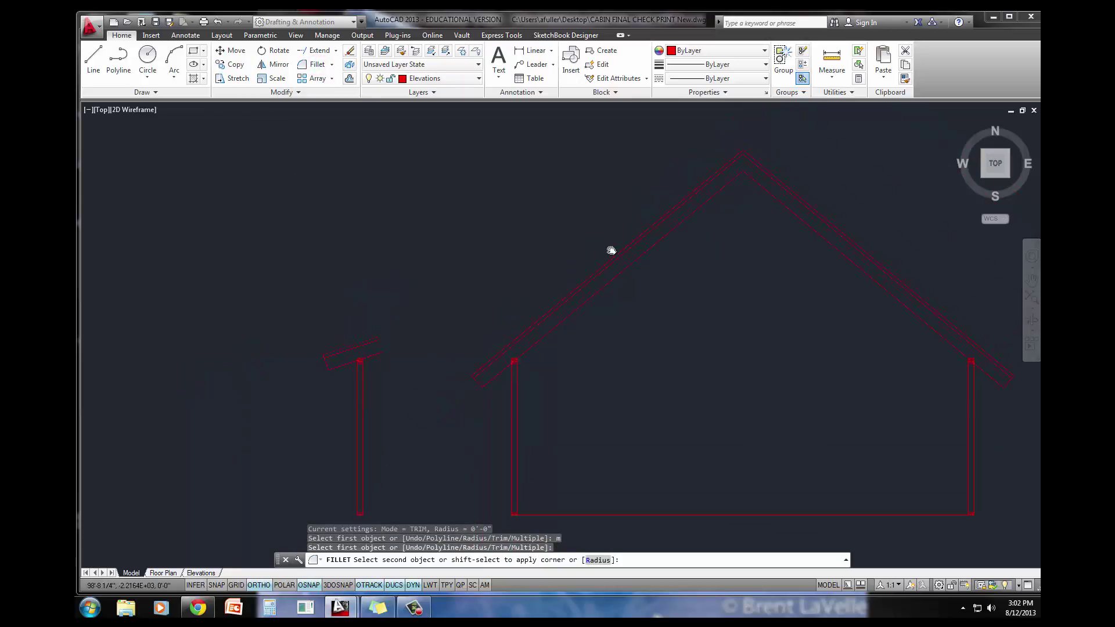
{"action": "left_click", "coordinate": [700, 185]}
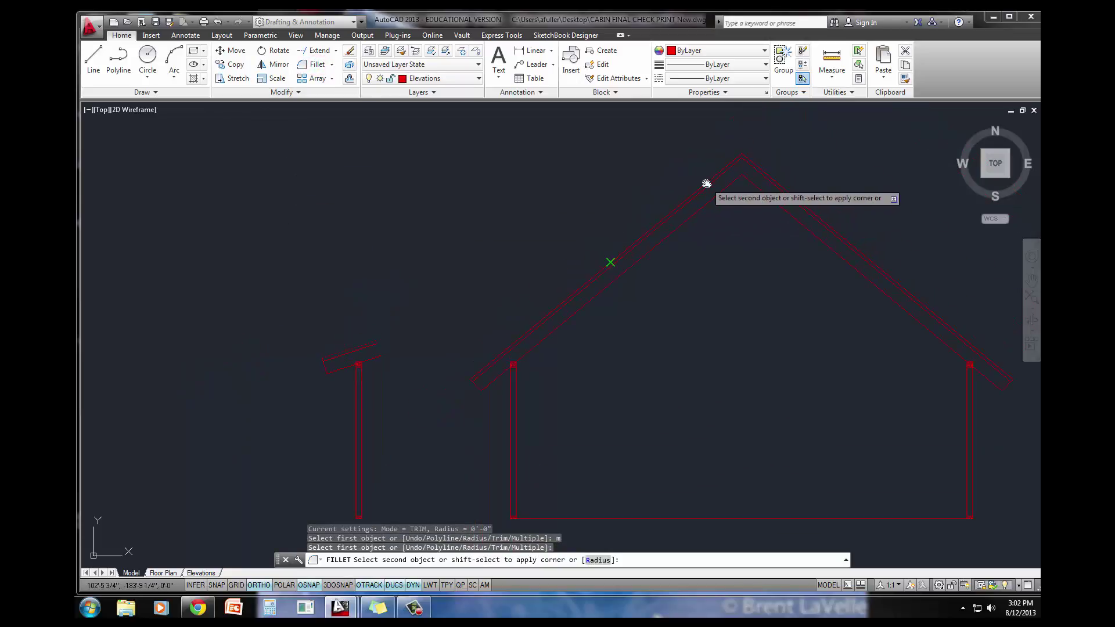
- Fillet the middle and bottom 4-in-12 roof lines to the gable's matching left slope lines
{"action": "left_click", "coordinate": [370, 347]}
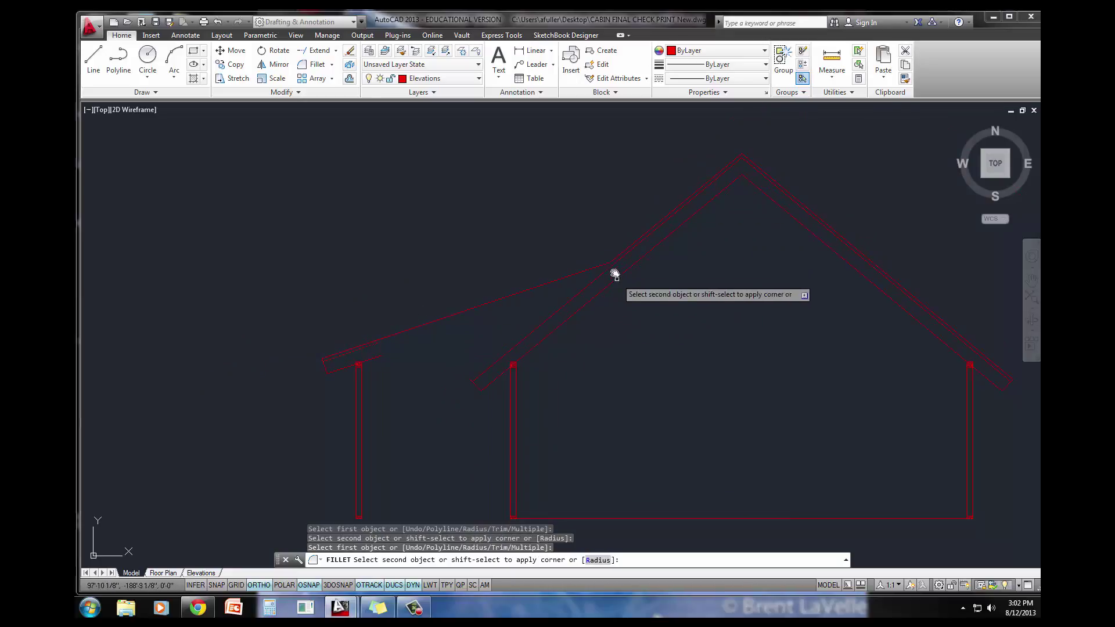
{"action": "left_click", "coordinate": [641, 243]}
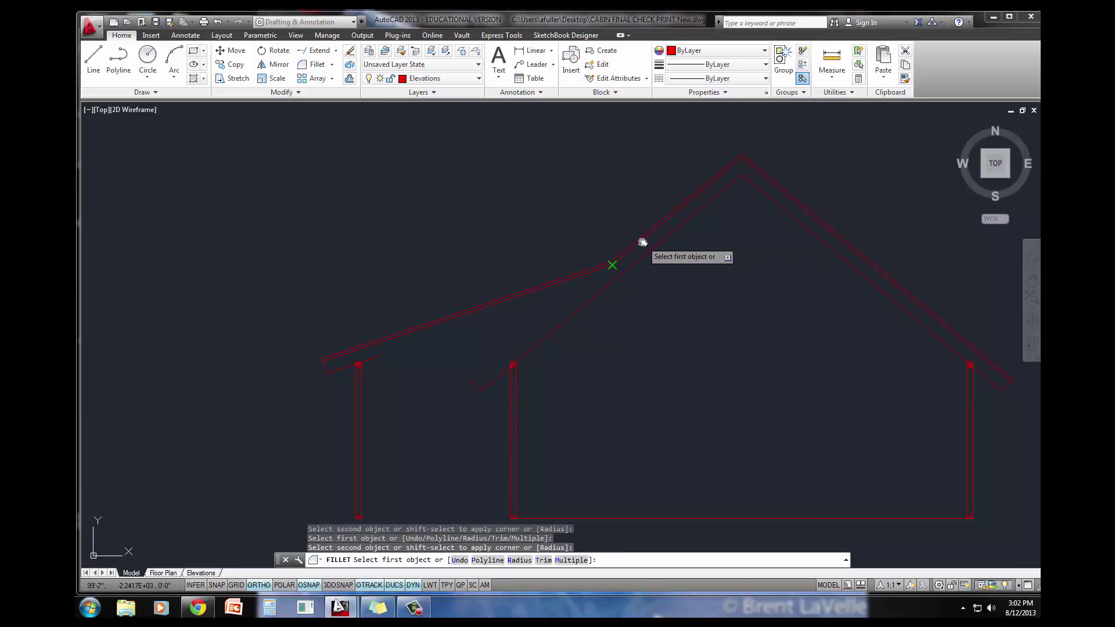
{"action": "left_click", "coordinate": [381, 354]}
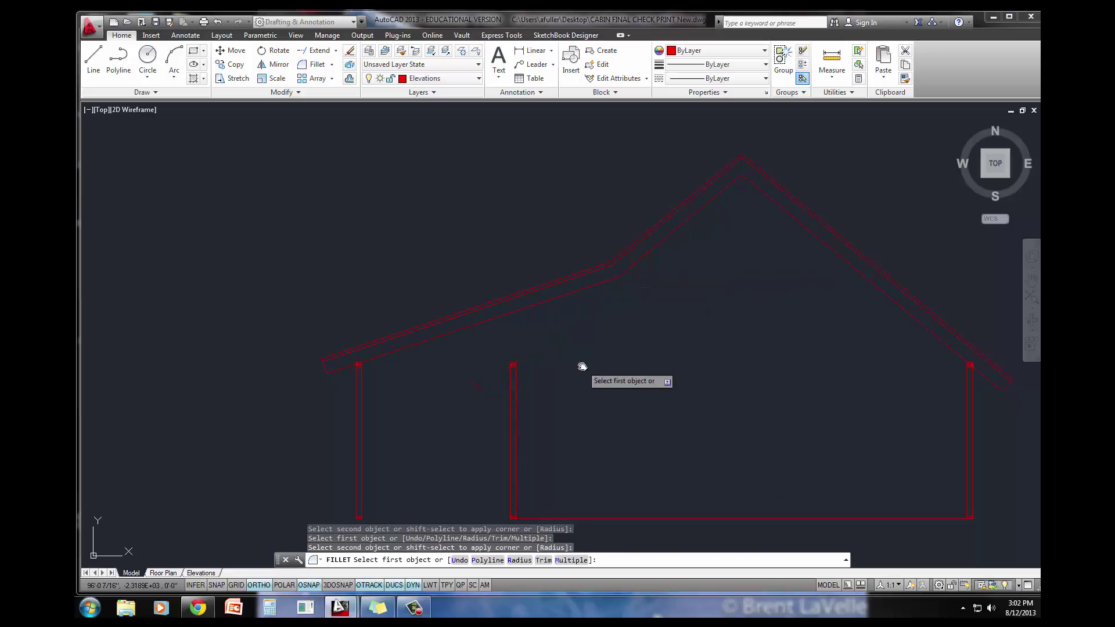
{"action": "key", "text": "Escape"}
{"action": "key", "text": "Escape"}
- Delete the gable's original left wall with its leftover eave line and the left half of the floor line
{"action": "middle_click_drag", "start_coordinate": [561, 268], "coordinate": [558, 335]}
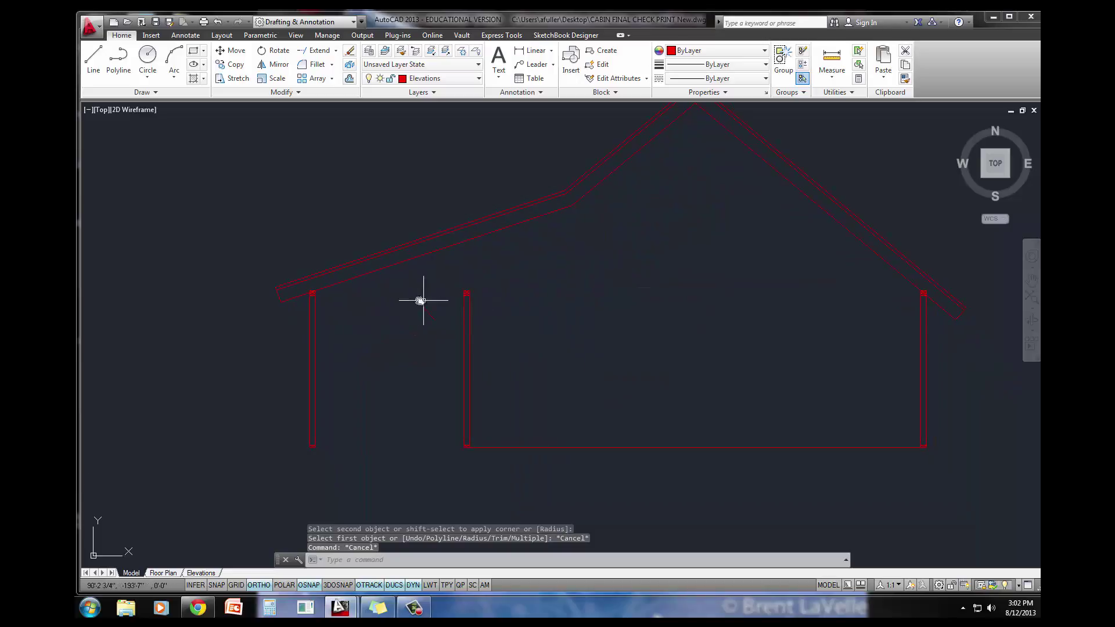
{"action": "left_click", "coordinate": [401, 284]}
{"action": "left_click", "coordinate": [493, 463]}
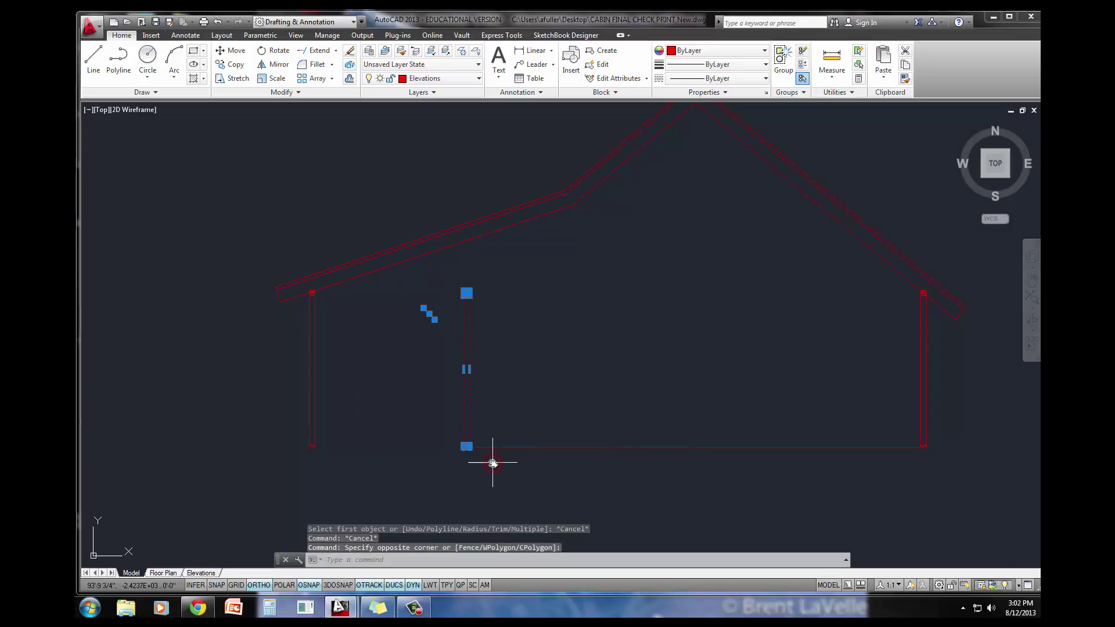
{"action": "key", "text": "Delete"}
{"action": "left_click", "coordinate": [543, 442]}
{"action": "left_click", "coordinate": [525, 463]}
{"action": "key", "text": "Delete"}
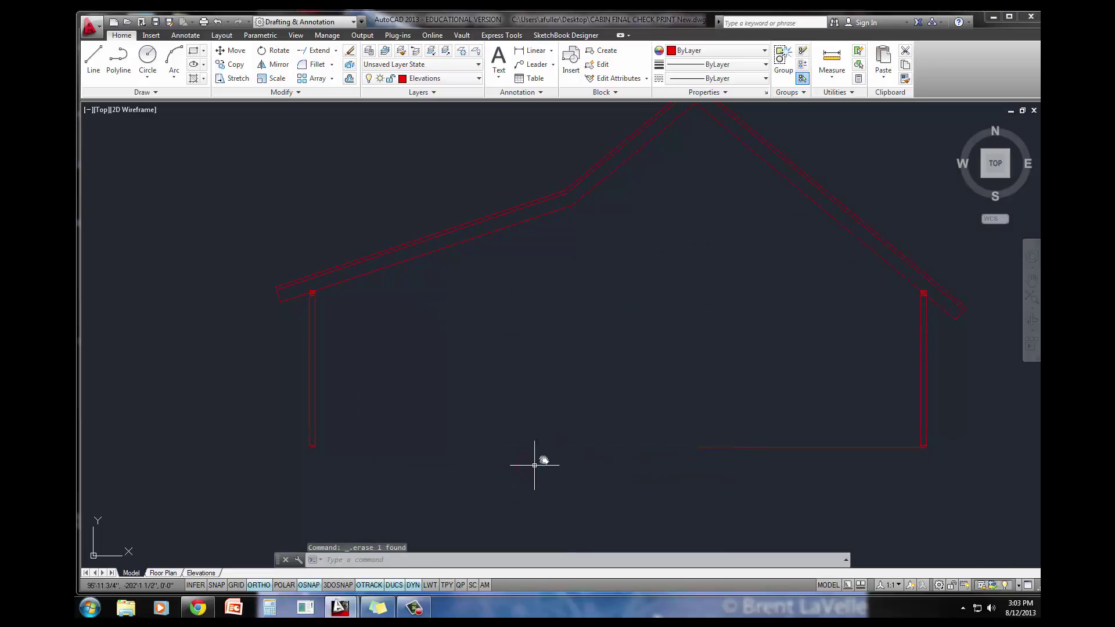
- Stretch the inner end of the remaining floor line horizontally to the base of the side wall
{"action": "left_click", "coordinate": [717, 459]}
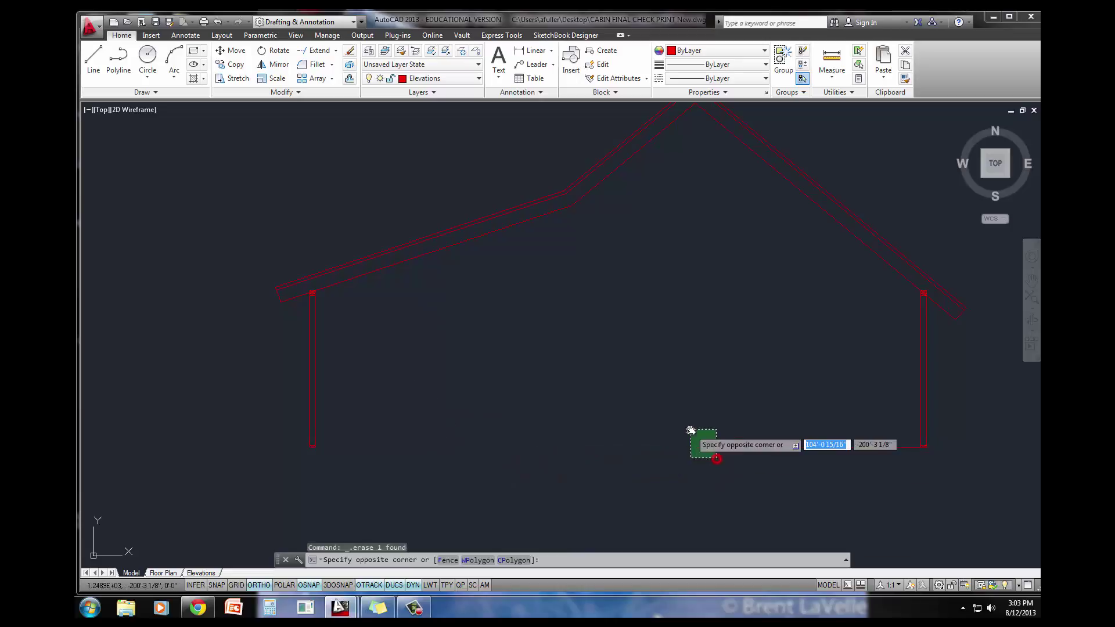
{"action": "left_click", "coordinate": [690, 431]}
{"action": "left_click", "coordinate": [694, 448]}
{"action": "scroll", "coordinate": [290, 459], "scroll_direction": "up", "scroll_amount": 8}
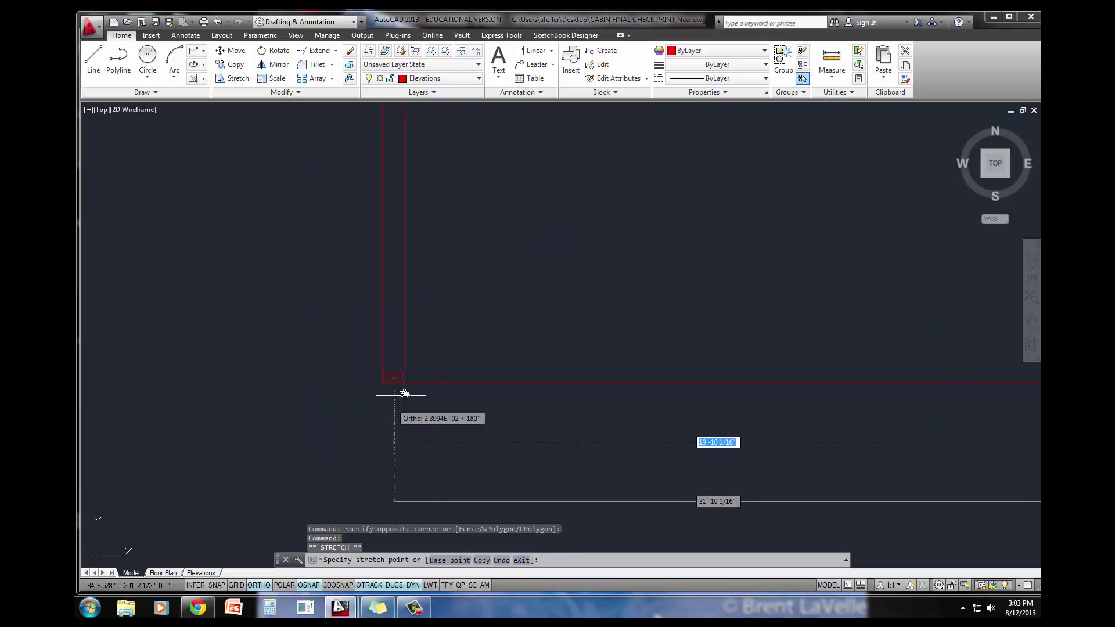
{"action": "right_click", "coordinate": [386, 381]}
{"action": "key", "text": "Escape"}
{"action": "middle_click_drag", "start_coordinate": [386, 381], "coordinate": [447, 420]}
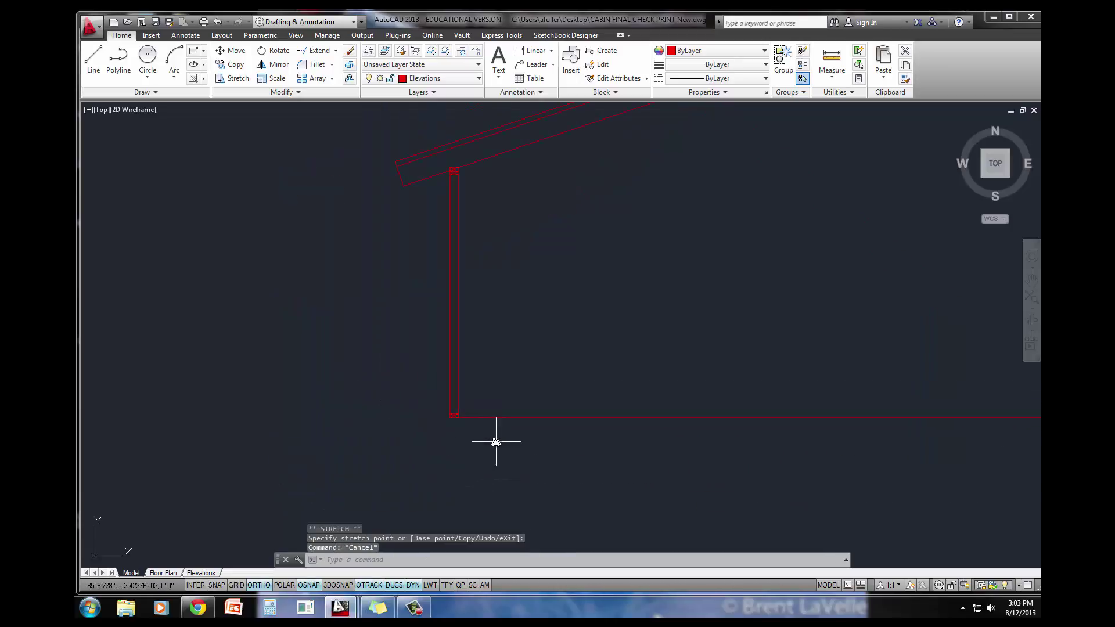
- Offset the floor line 18 inches downward to form the bottom edge of the floor band
{"action": "scroll", "coordinate": [354, 441], "scroll_direction": "down", "scroll_amount": 6}
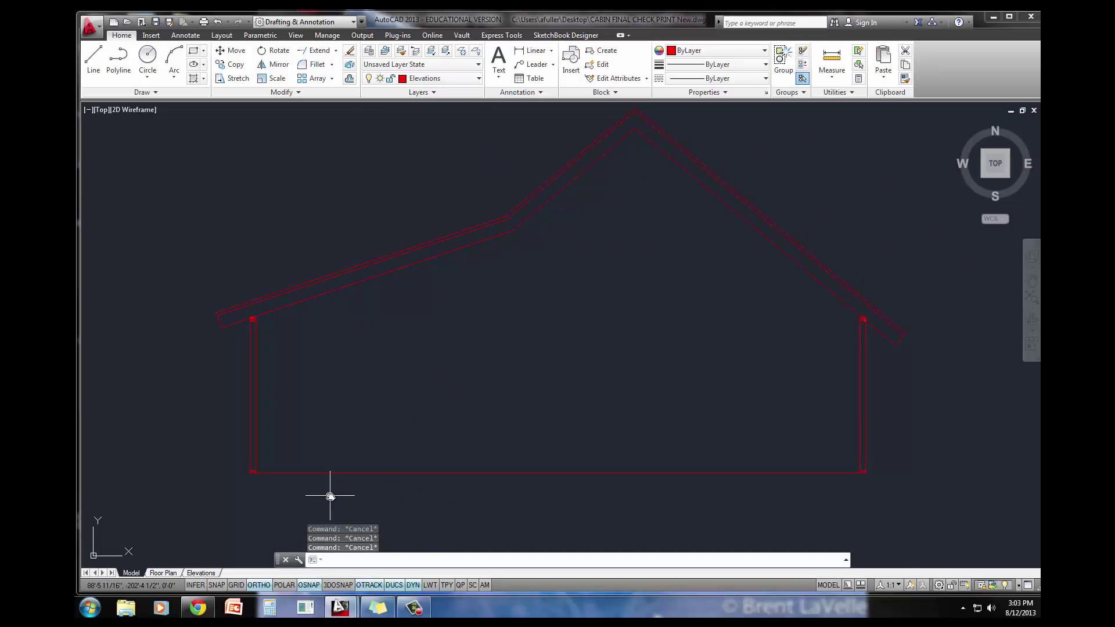
{"action": "type", "text": "o"}
{"action": "key", "text": "Return"}
{"action": "type", "text": "18"}
{"action": "key", "text": "Return"}
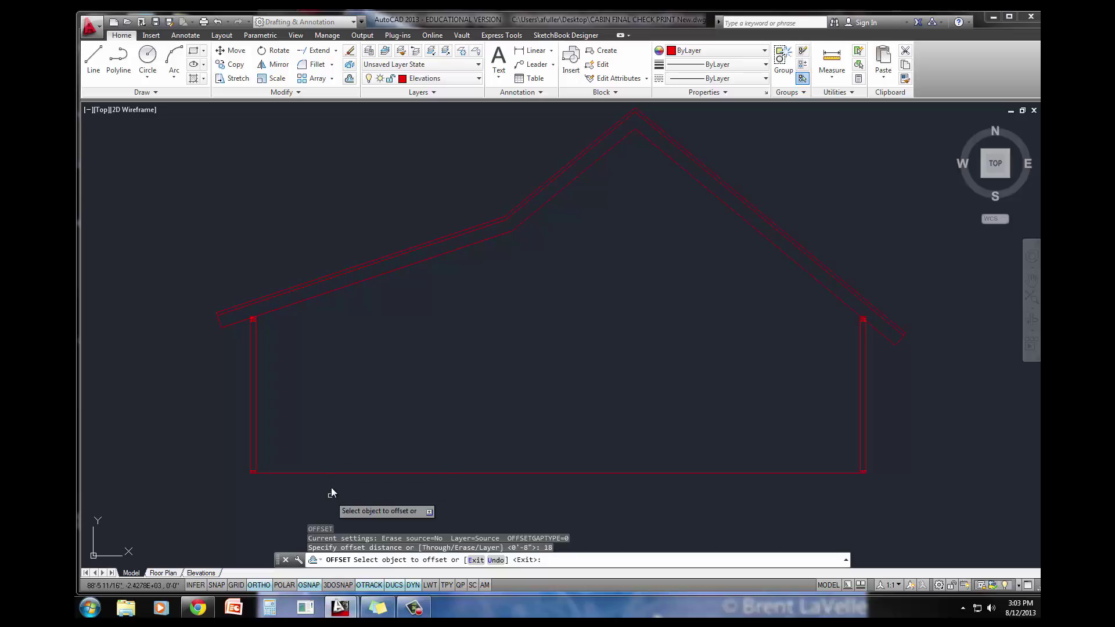
{"action": "left_click", "coordinate": [346, 472]}
{"action": "left_click", "coordinate": [342, 508]}
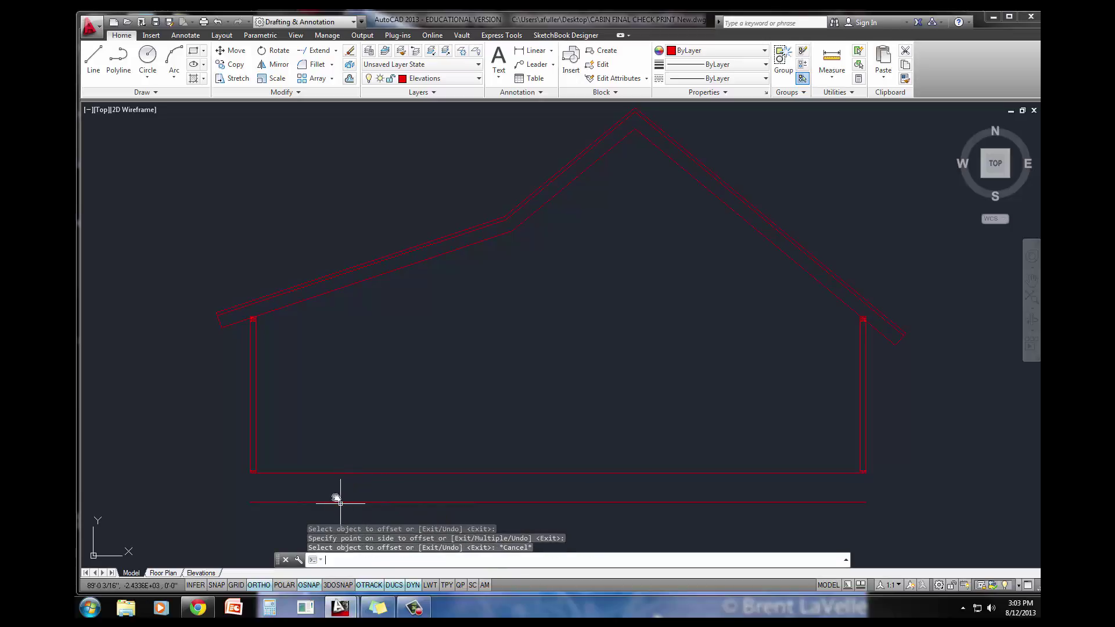
{"action": "key", "text": "Escape"}
- Close both ends of the floor band with vertical lines from the outer wall bases down to the offset line
{"action": "middle_click_drag", "start_coordinate": [336, 498], "coordinate": [332, 489]}
{"action": "type", "text": "l"}
{"action": "key", "text": "Return"}
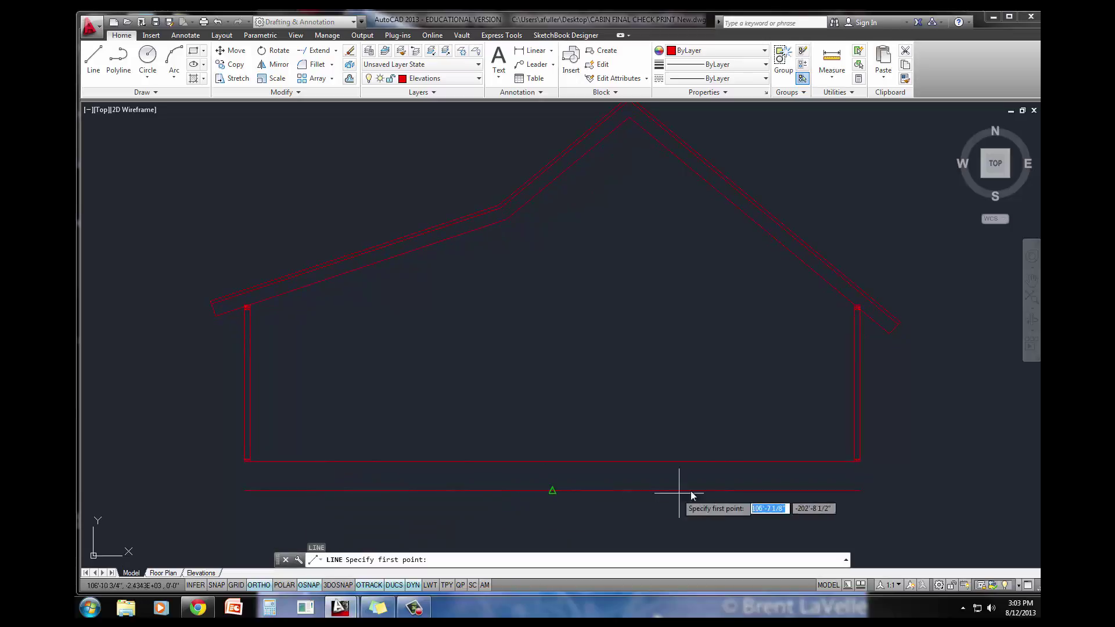
{"action": "left_click", "coordinate": [862, 462]}
{"action": "left_click", "coordinate": [862, 491]}
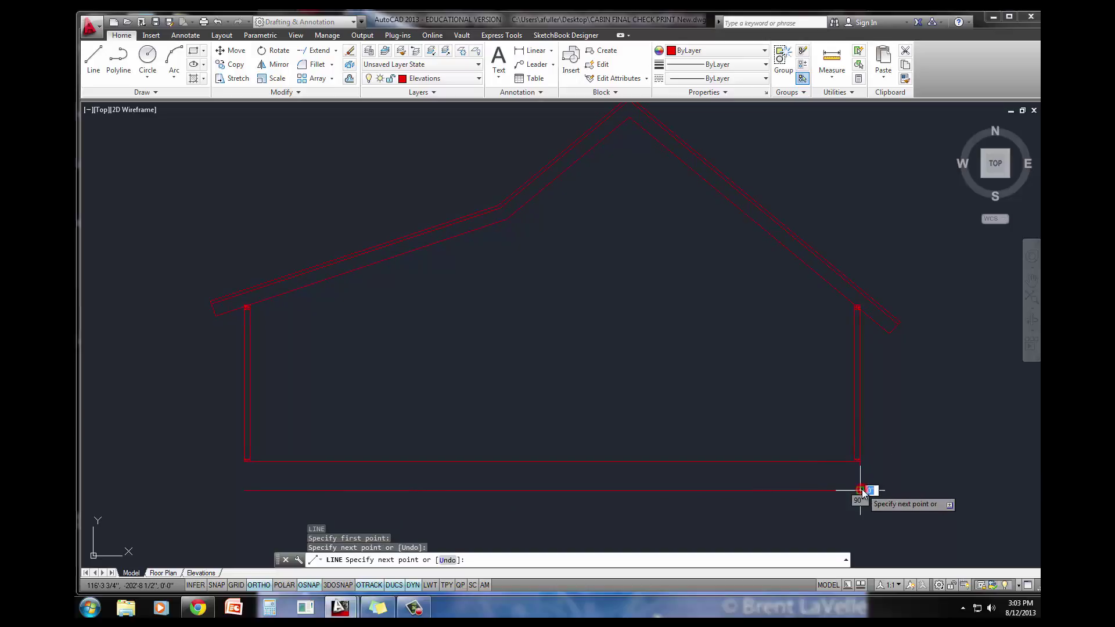
{"action": "key", "text": "Return"}
{"action": "key", "text": "Return"}
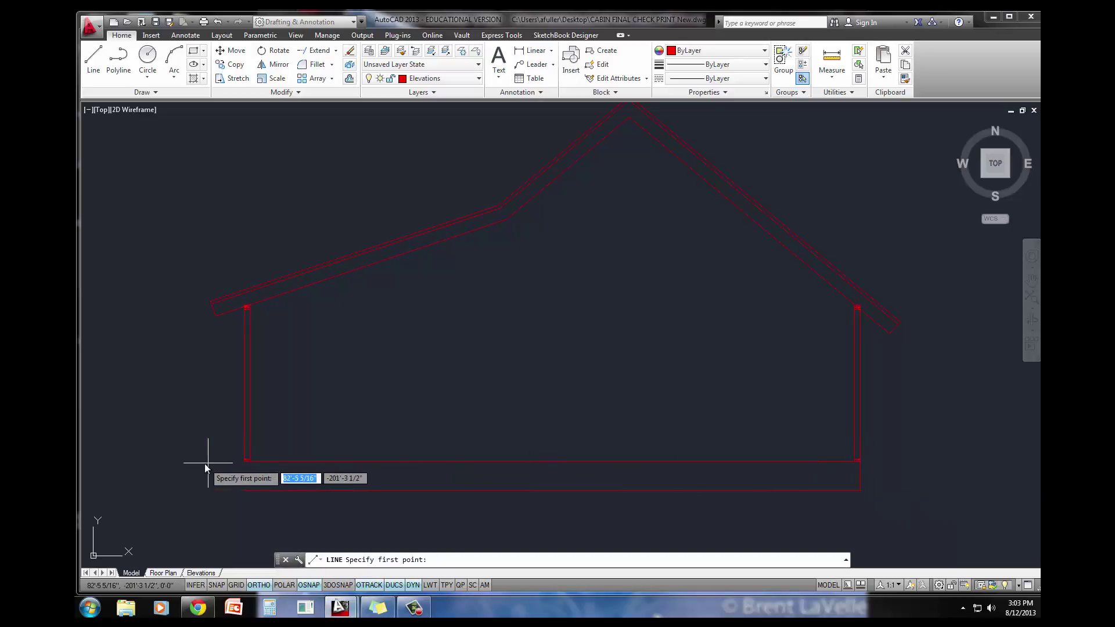
{"action": "left_click", "coordinate": [244, 462]}
{"action": "left_click", "coordinate": [244, 490]}
{"action": "key", "text": "Escape"}
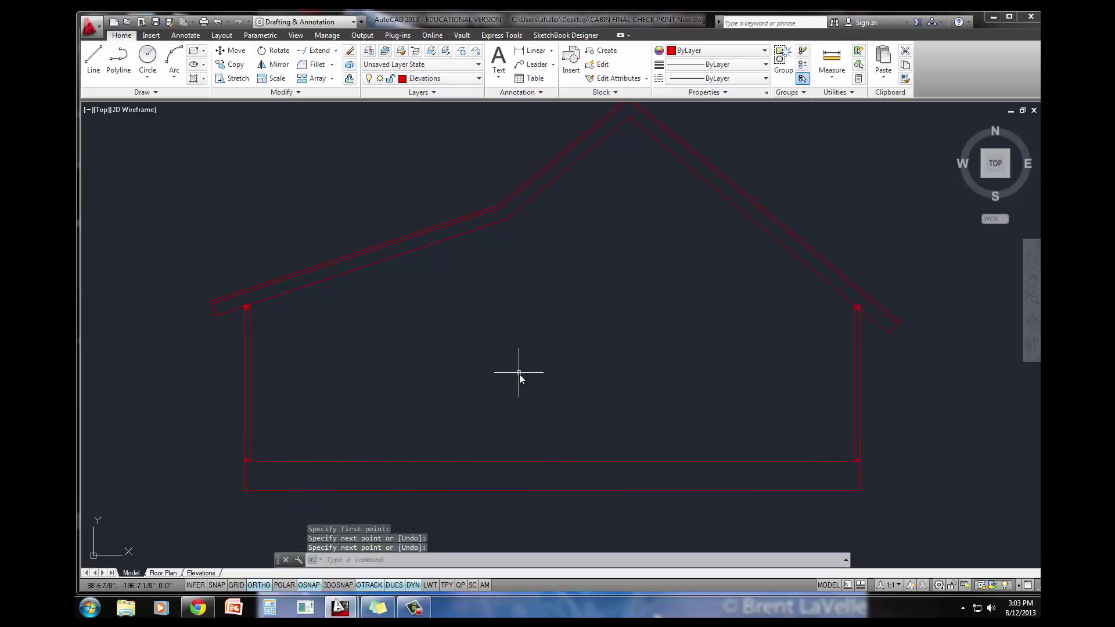
{"action": "mouse_move", "coordinate": [518, 373]}
{"action": "middle_mouse_down"}
{"action": "mouse_move", "coordinate": [503, 383]}
{"action": "mouse_move", "coordinate": [502, 418]}
{"action": "middle_mouse_up"}
{"action": "key", "text": "Escape"}
{"action": "key", "text": "Escape"}
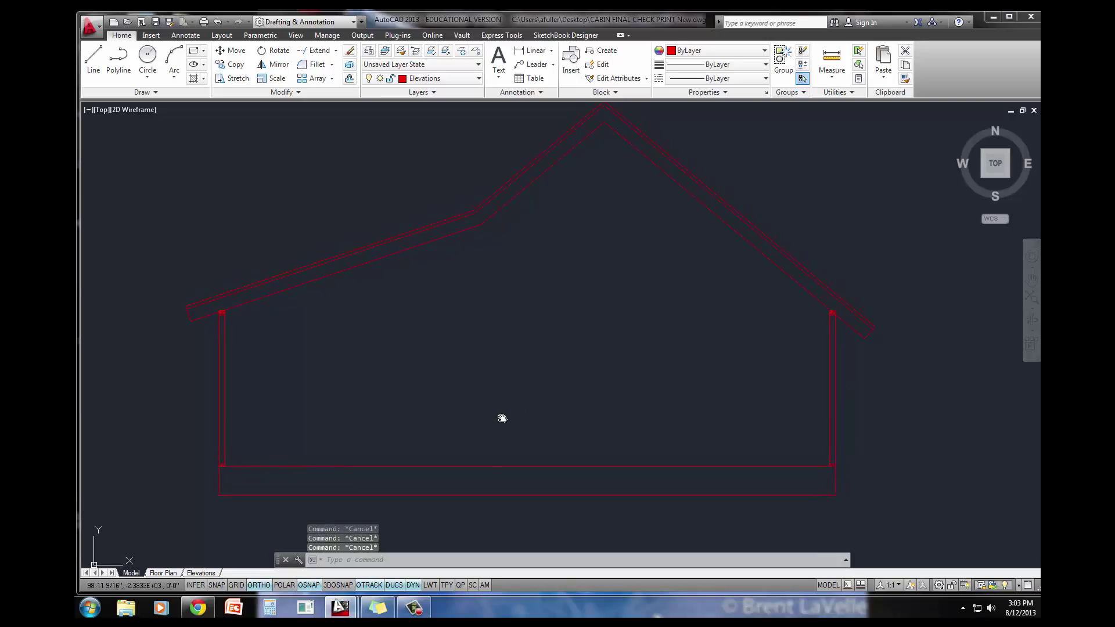